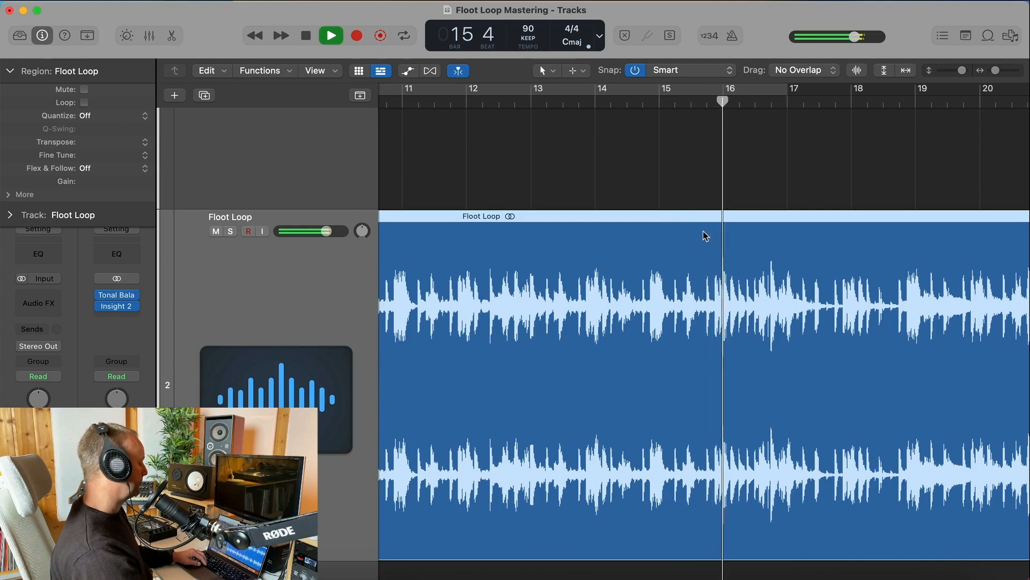
Play back the Floot Loop region around bar 16 and examine the loud peak at the start of that bar.
{"action": "key", "text": "space"}
{"action": "left_click_drag", "start_coordinate": [705, 105], "coordinate": [703, 106]}
{"action": "scroll", "coordinate": [702, 106], "scroll_direction": "right", "scroll_amount": 1}
{"action": "key", "text": "space"}
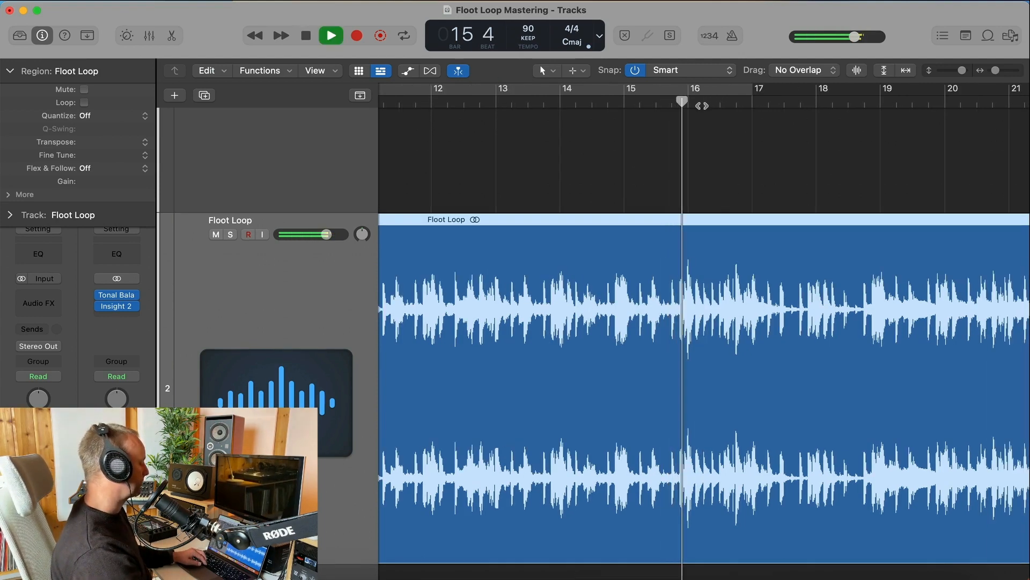
{"action": "key", "text": "space"}
{"action": "scroll", "coordinate": [703, 251], "scroll_direction": "up", "scroll_amount": 5}
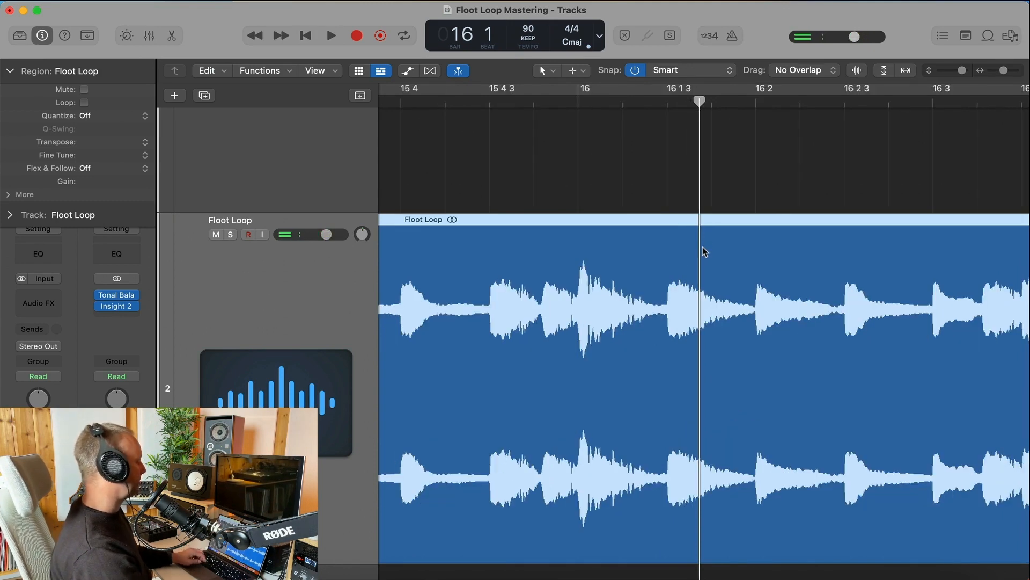
Try drawing a volume automation dip of about -2.3 dB over the peak at bar 16 and audition it.
{"action": "key", "text": "a"}
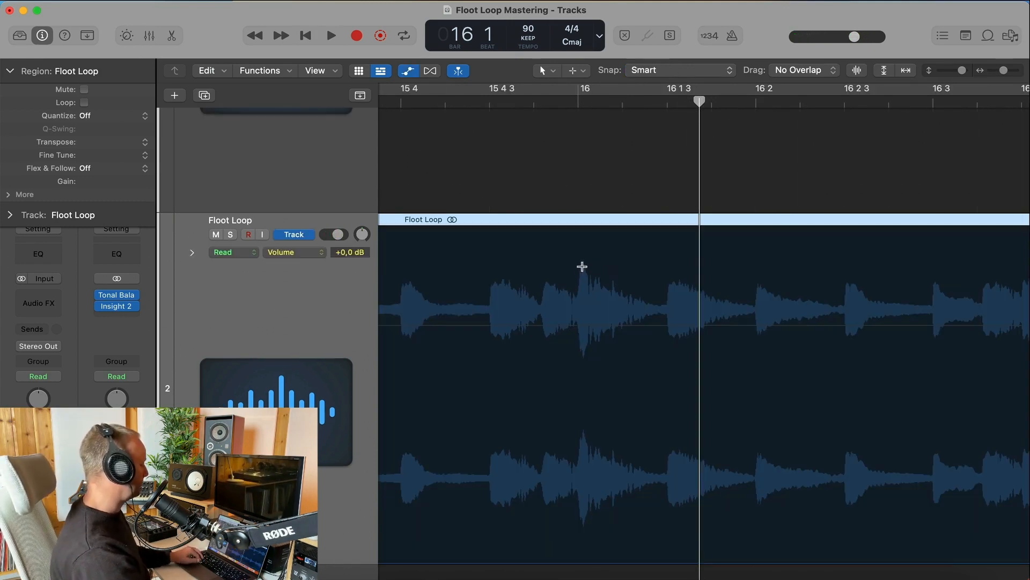
{"action": "left_click_drag", "start_coordinate": [570, 318], "coordinate": [583, 350]}
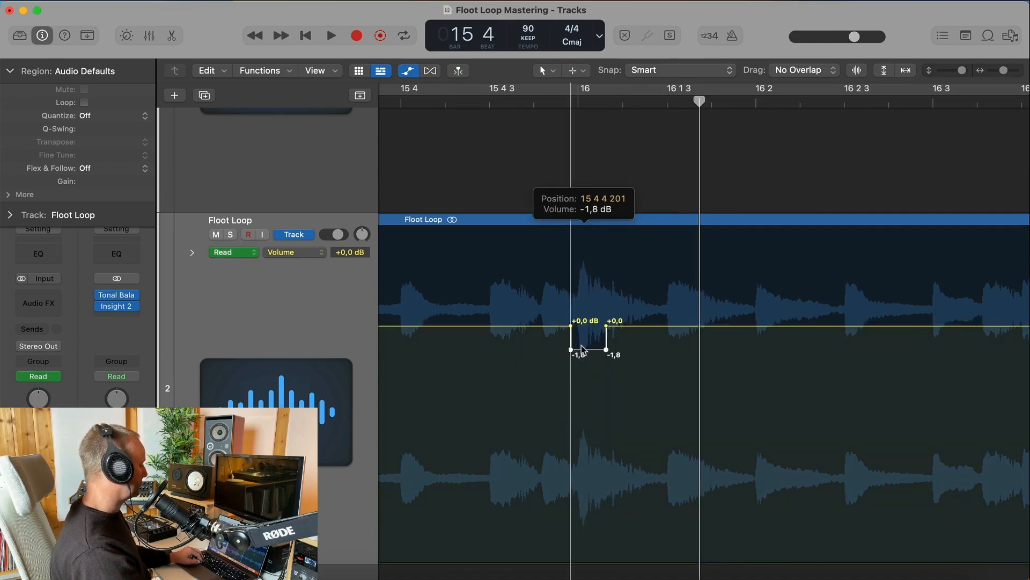
{"action": "key", "text": "space"}
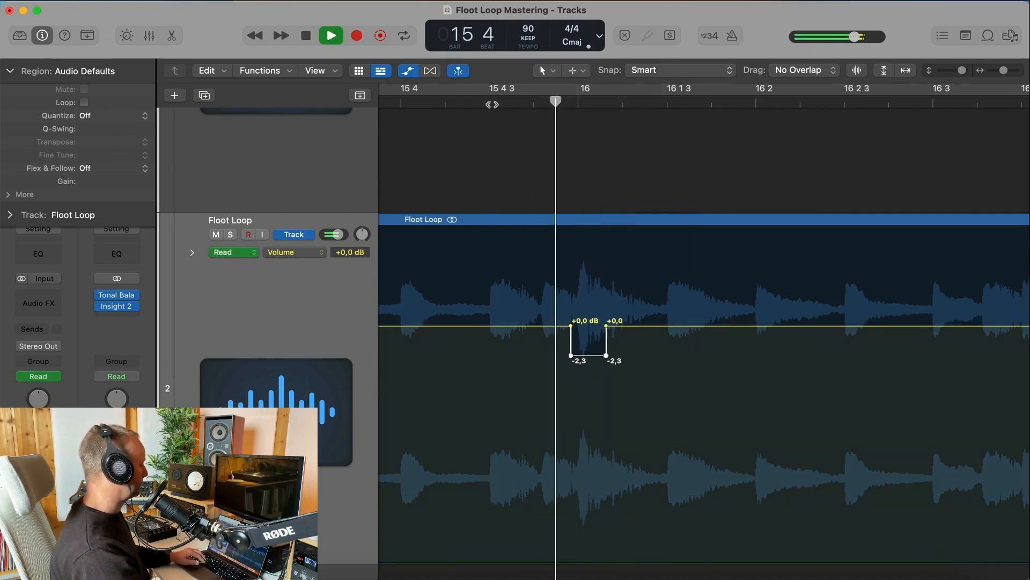
{"action": "key", "text": "super+Left"}
{"action": "key", "text": "a"}
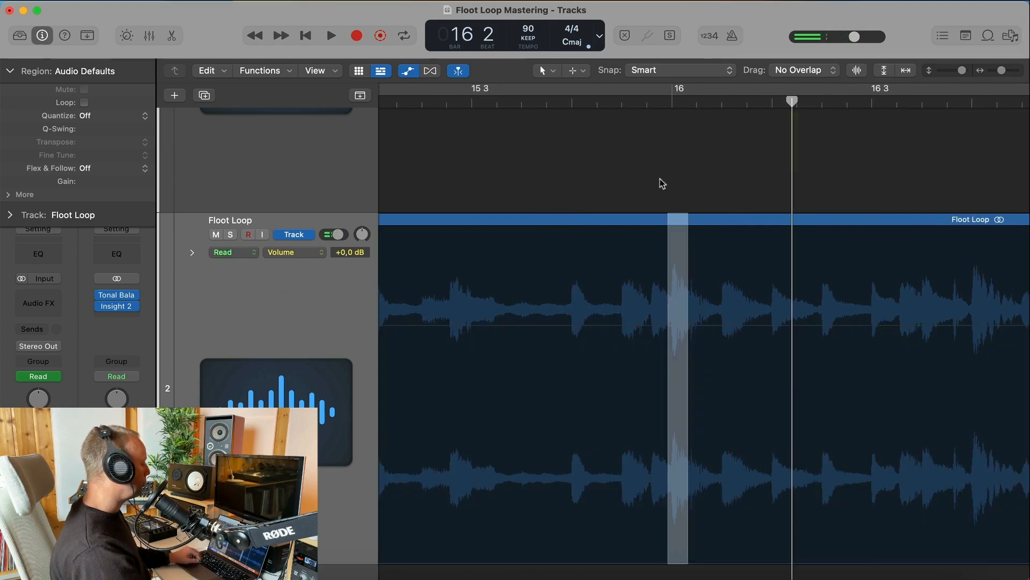
Split the peak at bar 16 into its own short region and set that region's gain to -2.1 dB.
{"action": "left_click", "coordinate": [659, 280]}
{"action": "key", "text": "super+Right"}
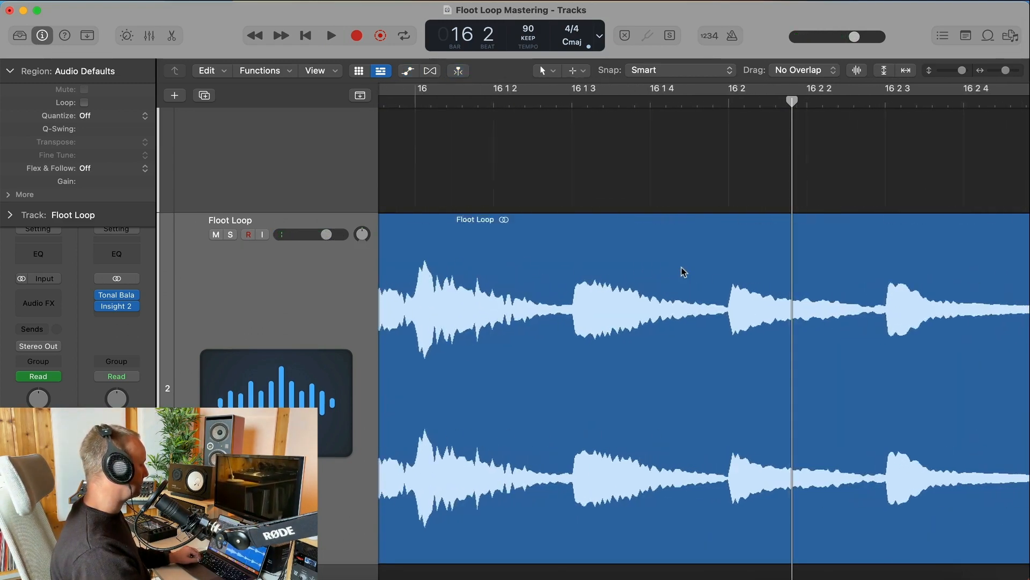
{"action": "scroll", "coordinate": [483, 276], "scroll_direction": "left", "scroll_amount": 5}
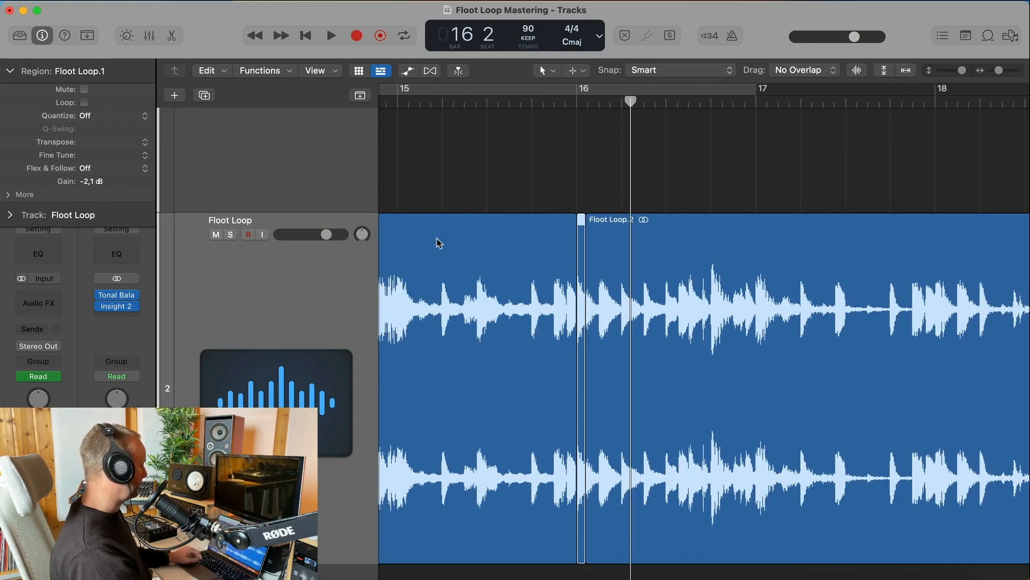
Bounce the three selected regions around bar 16 in place to a new track, leaving the source regions.
{"action": "scroll", "coordinate": [535, 289], "scroll_direction": "up", "scroll_amount": 1}
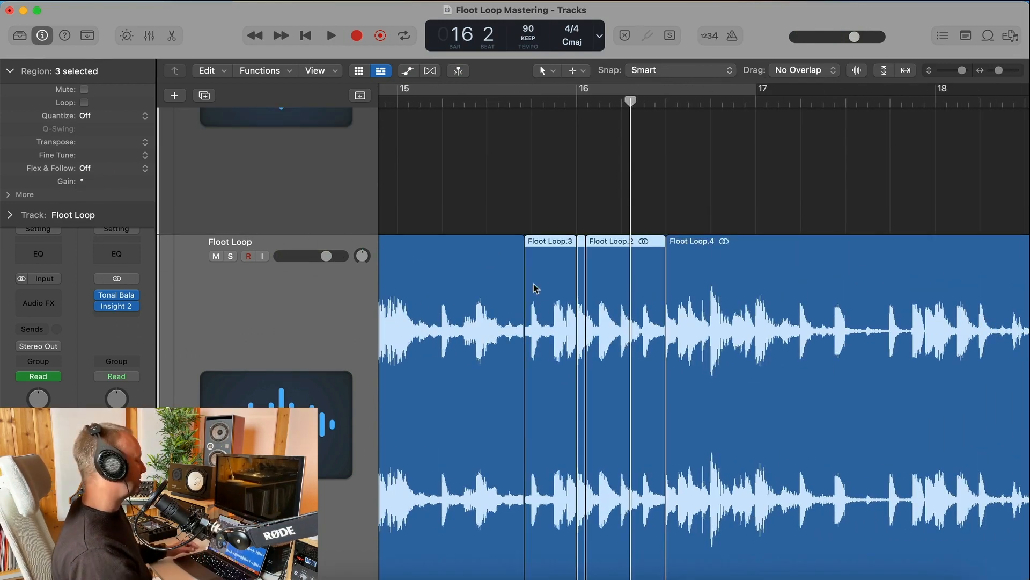
{"action": "right_click", "coordinate": [535, 288]}
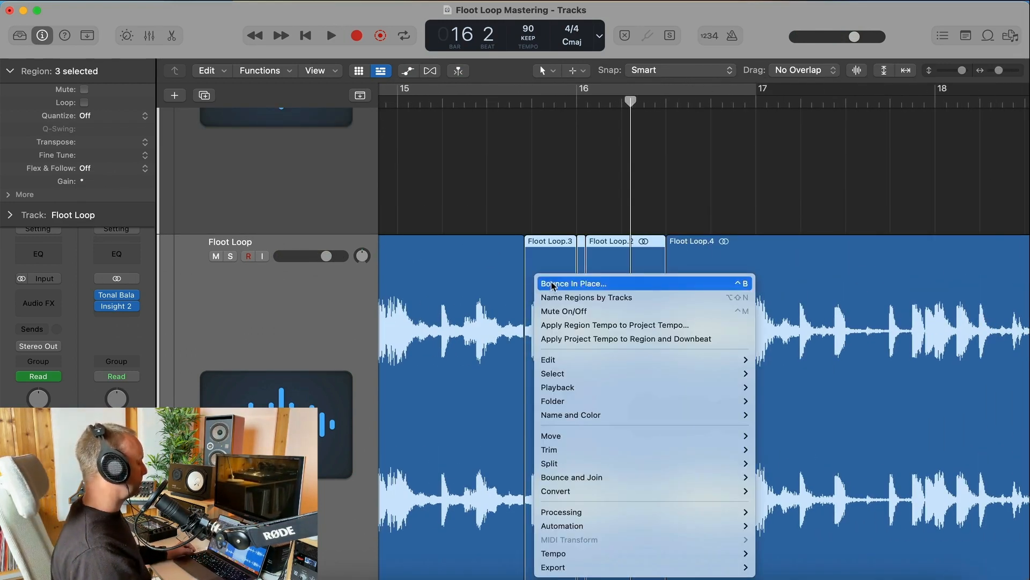
{"action": "left_click", "coordinate": [548, 281]}
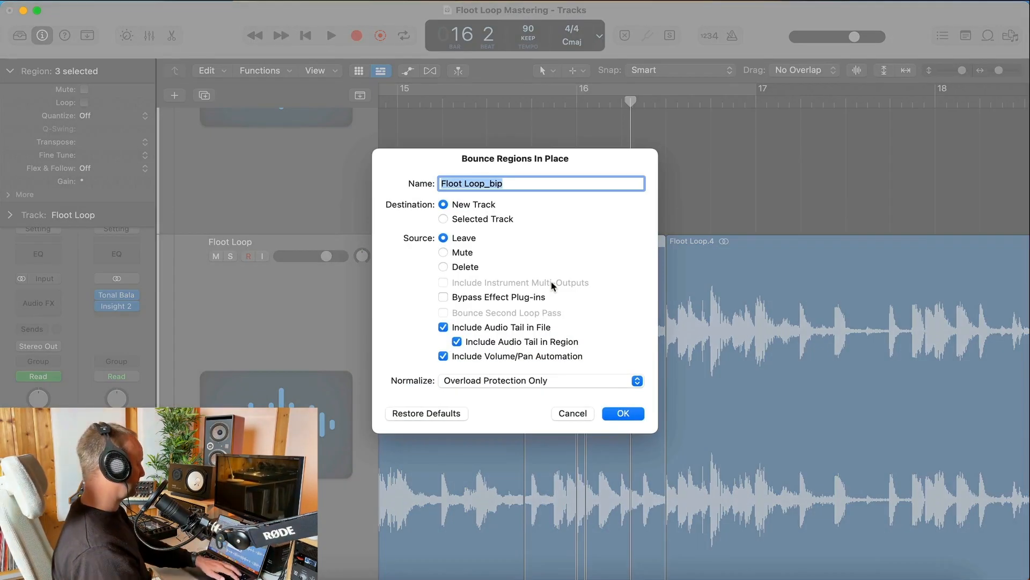
{"action": "key", "text": "Return"}
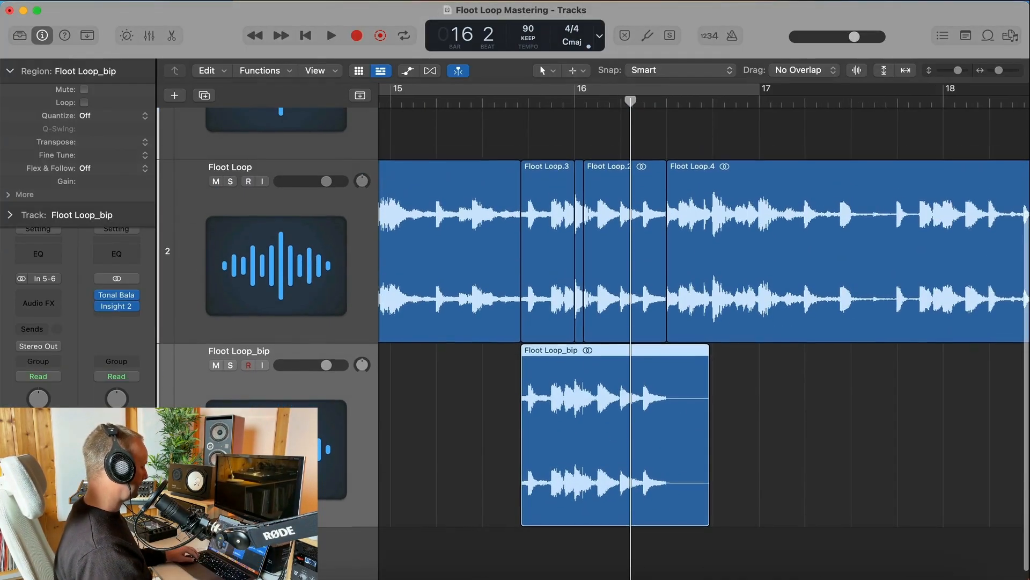
Select the passage around bar 16 on the Floot Loop track again and bounce it in place to a second new track.
{"action": "left_click", "coordinate": [610, 238]}
{"action": "left_click_drag", "start_coordinate": [585, 251], "coordinate": [539, 253]}
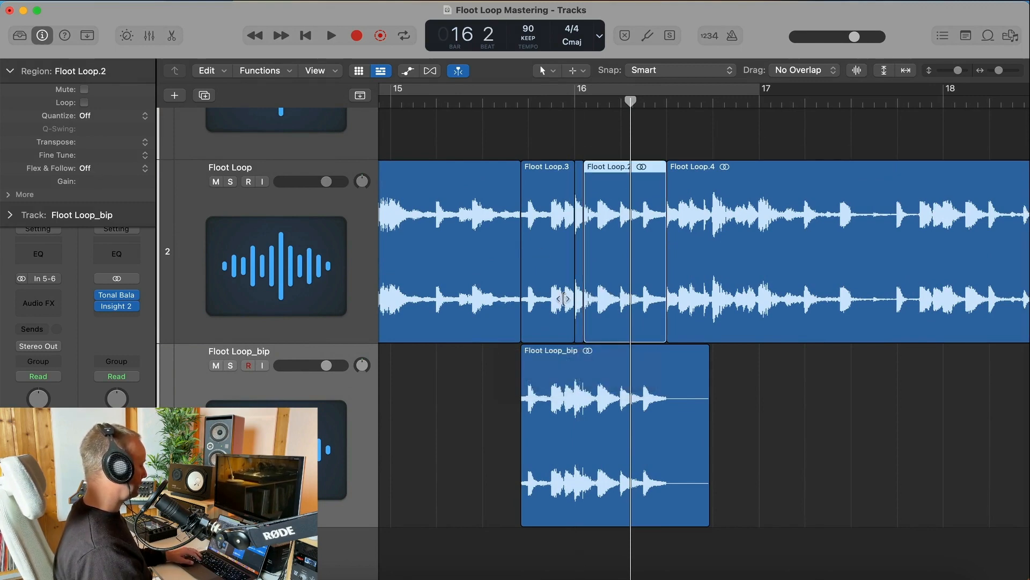
{"action": "left_click_drag", "start_coordinate": [563, 299], "coordinate": [518, 299]}
{"action": "key", "text": "ctrl+b"}
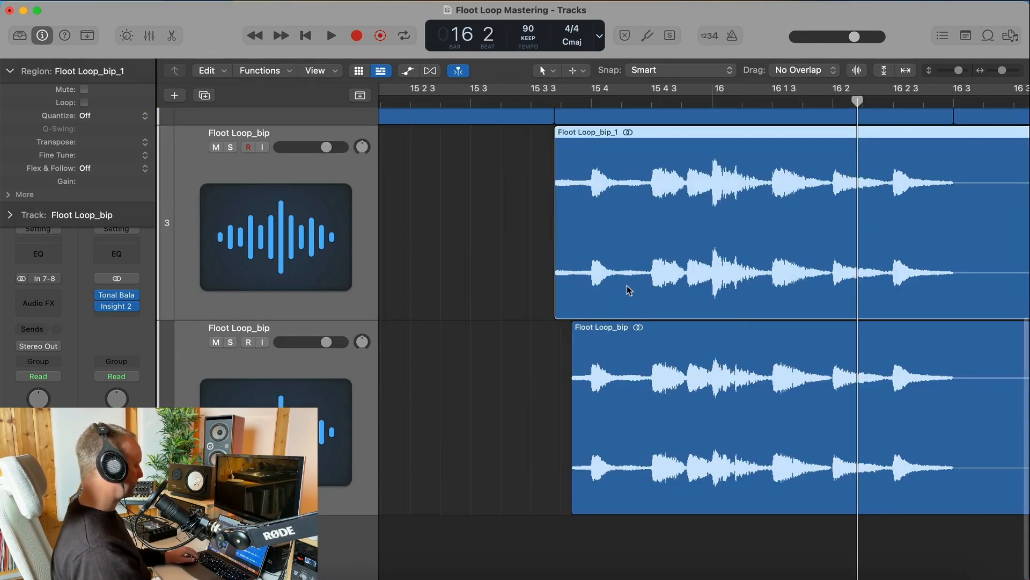
Compare the bar 16 peak in the two bounced waveforms and remove both bounced tracks.
{"action": "key", "text": "super+Left"}
{"action": "scroll", "coordinate": [628, 290], "scroll_direction": "right", "scroll_amount": 5}
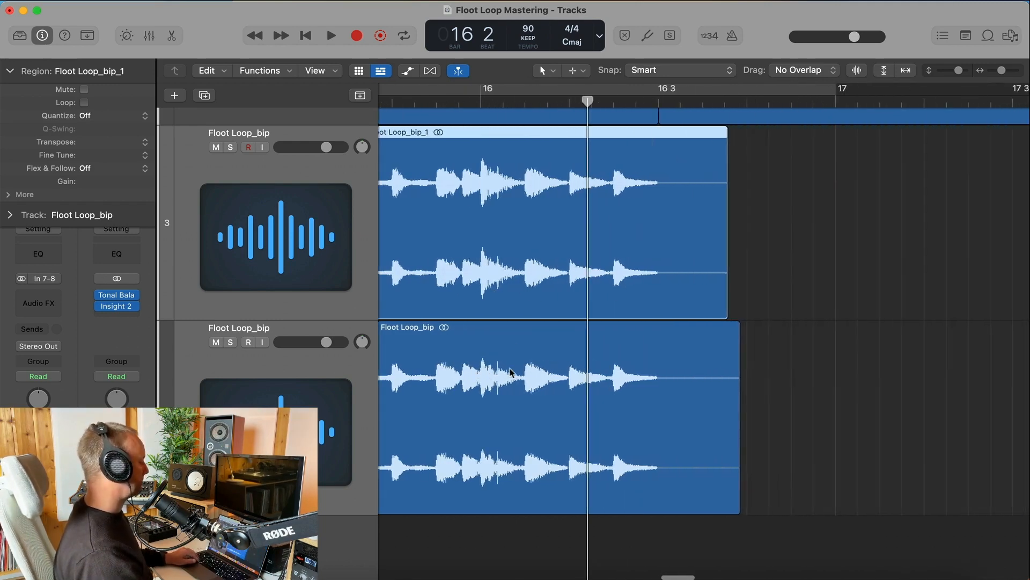
{"action": "scroll", "coordinate": [491, 279], "scroll_direction": "up", "scroll_amount": 4}
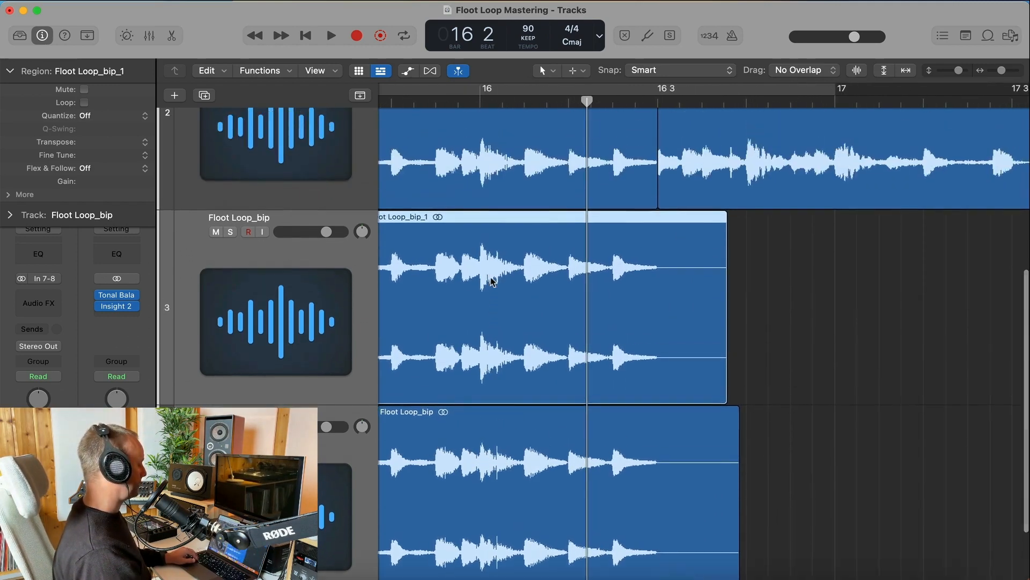
{"action": "scroll", "coordinate": [491, 279], "scroll_direction": "right", "scroll_amount": 1}
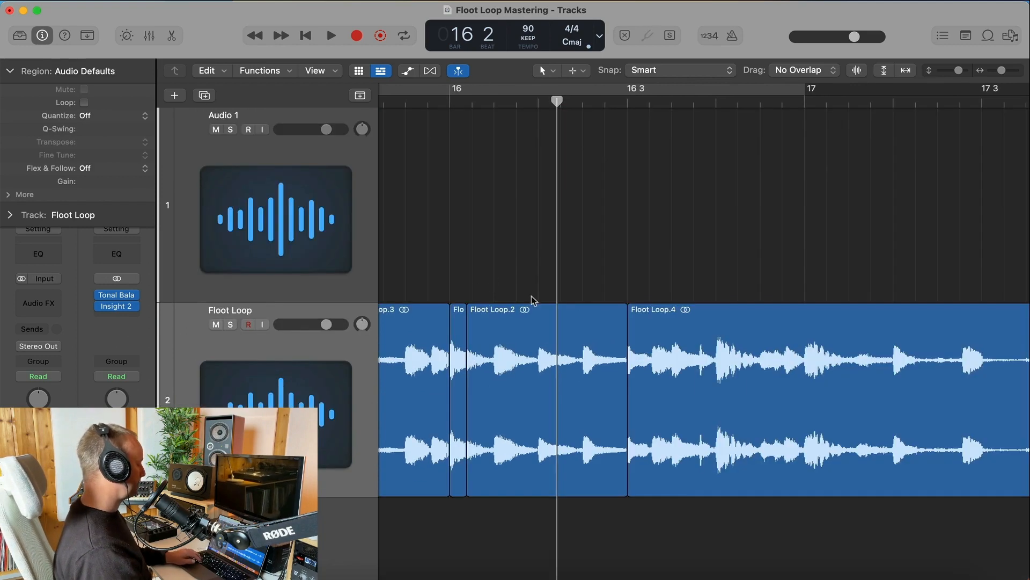
Audition the gain-reduced peak at bar 16 by repeatedly playing the Floot Loop track from the second half of bar 15.
{"action": "scroll", "coordinate": [533, 300], "scroll_direction": "left", "scroll_amount": 3}
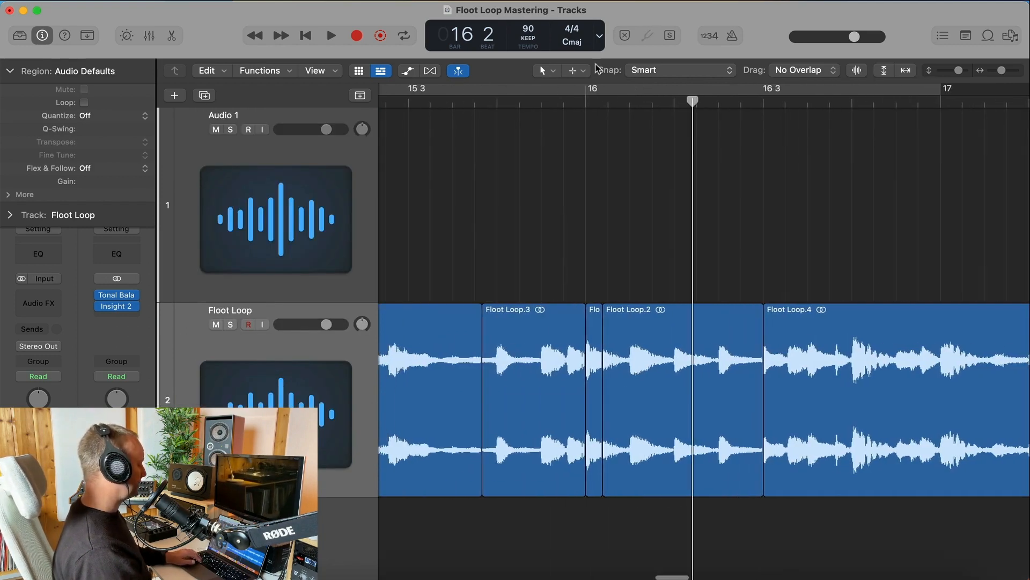
{"action": "left_click", "coordinate": [543, 99]}
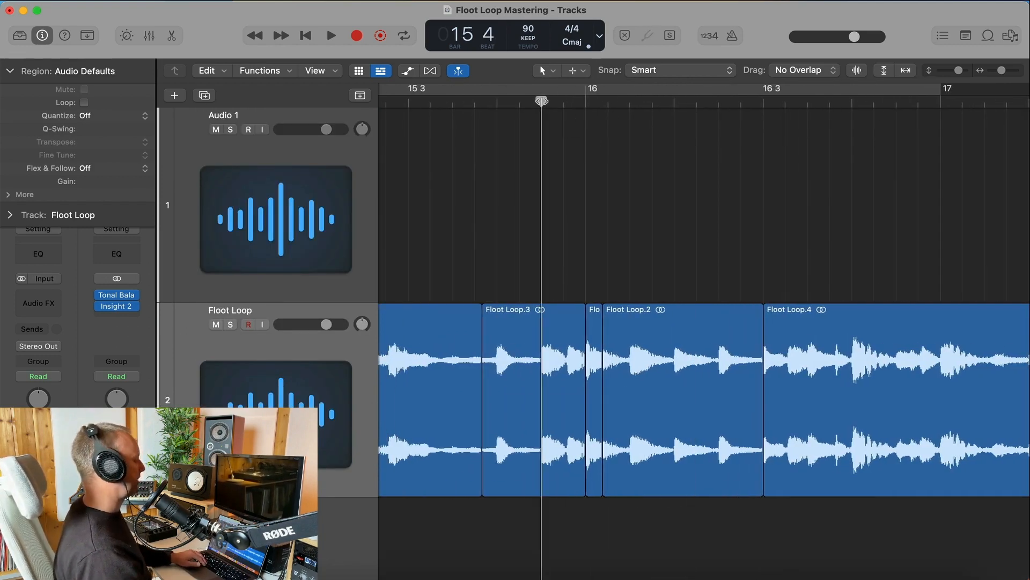
{"action": "key", "text": "space"}
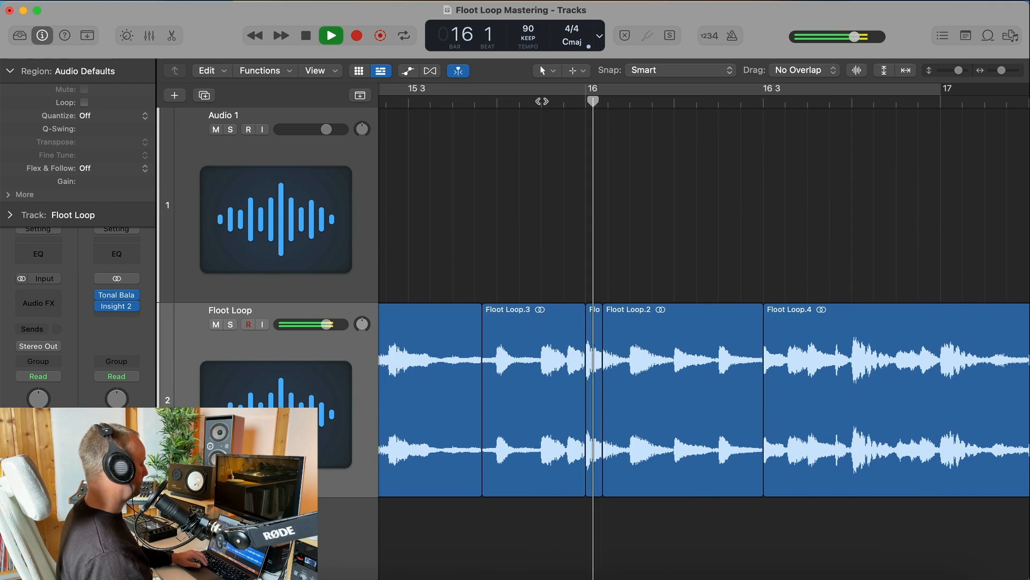
{"action": "key", "text": "space"}
{"action": "left_click", "coordinate": [435, 101]}
{"action": "key", "text": "space"}
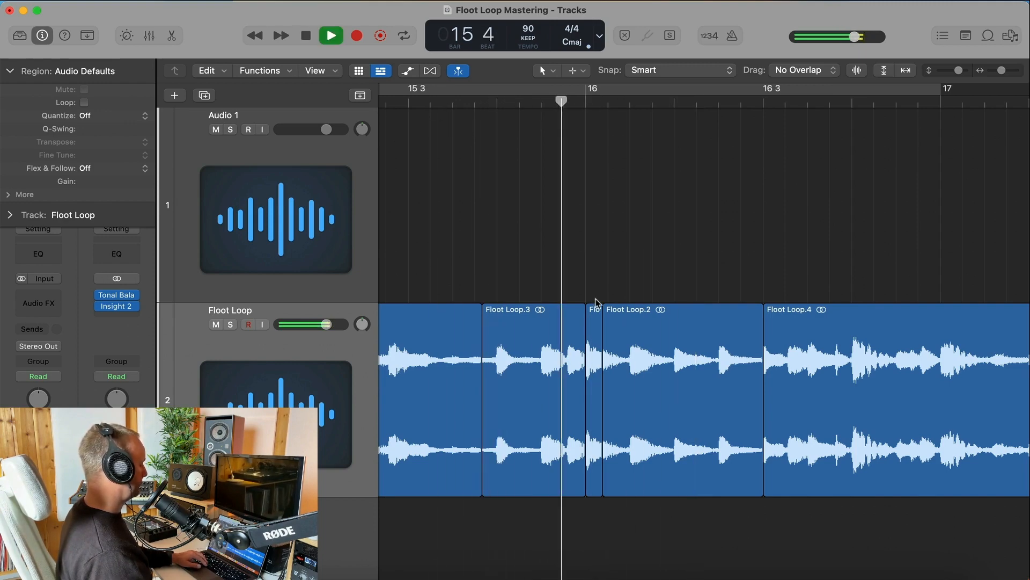
{"action": "left_click_drag", "start_coordinate": [601, 403], "coordinate": [538, 403]}
{"action": "left_click", "coordinate": [419, 102]}
{"action": "key", "text": "space"}
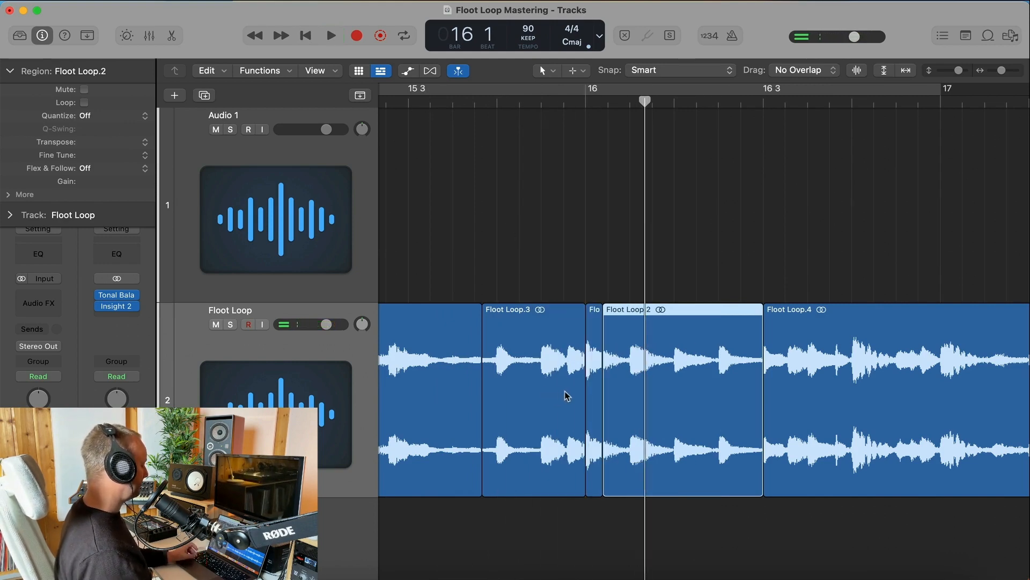
Split the peak at bar 16 beat 4 into its own short region and set its gain to -2.0 dB.
{"action": "scroll", "coordinate": [568, 396], "scroll_direction": "down", "scroll_amount": 10}
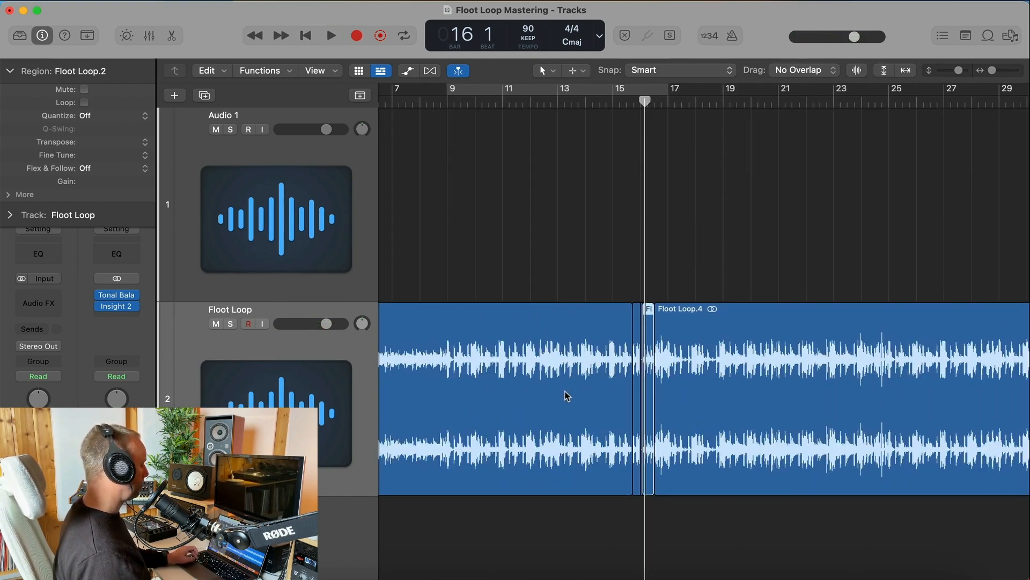
{"action": "scroll", "coordinate": [568, 396], "scroll_direction": "left", "scroll_amount": 1}
{"action": "scroll", "coordinate": [567, 396], "scroll_direction": "right", "scroll_amount": 5}
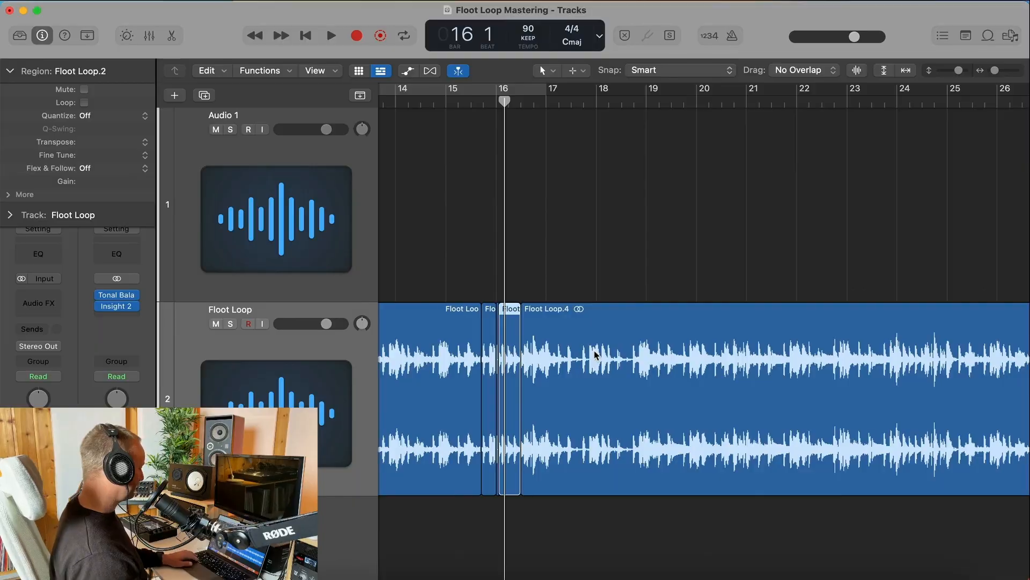
{"action": "key", "text": "super+Right"}
{"action": "key", "text": "super+Right"}
{"action": "key", "text": "super+Right"}
{"action": "key", "text": "super+Right"}
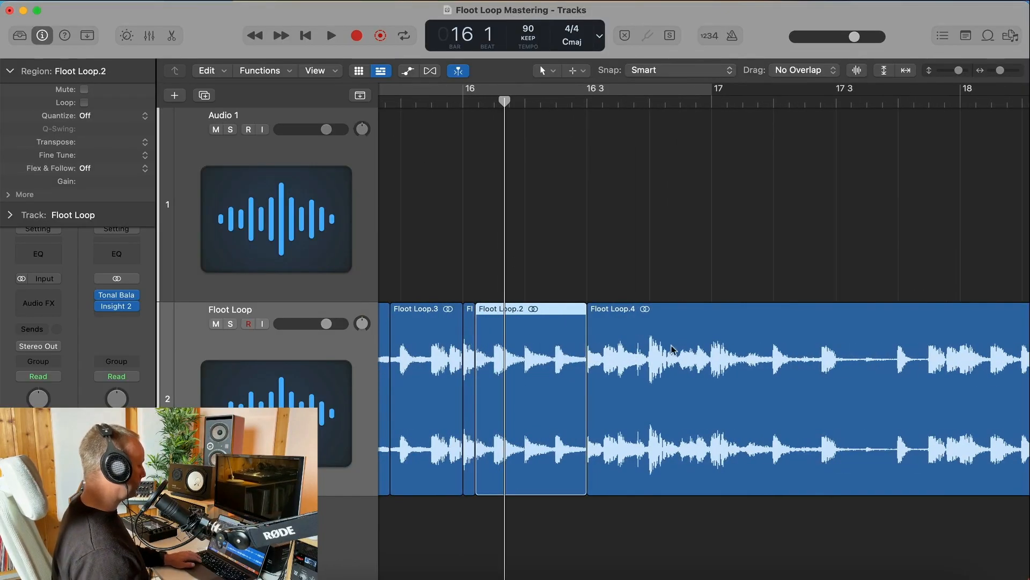
{"action": "left_click_drag", "start_coordinate": [648, 345], "coordinate": [674, 344]}
{"action": "scroll", "coordinate": [653, 344], "scroll_direction": "right", "scroll_amount": 2}
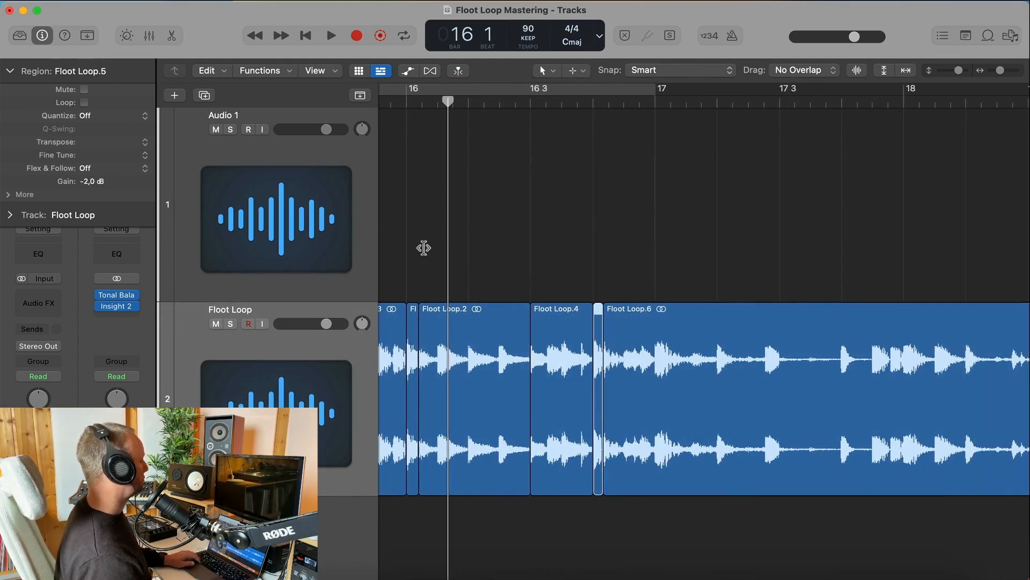
Split the peaks at bar 24 and bar 24 beat 4 into separate short regions, with the beat 4 region's gain at -2.0 dB.
{"action": "key", "text": "super+Left"}
{"action": "key", "text": "super+Left"}
{"action": "key", "text": "super+Left"}
{"action": "key", "text": "super+Left"}
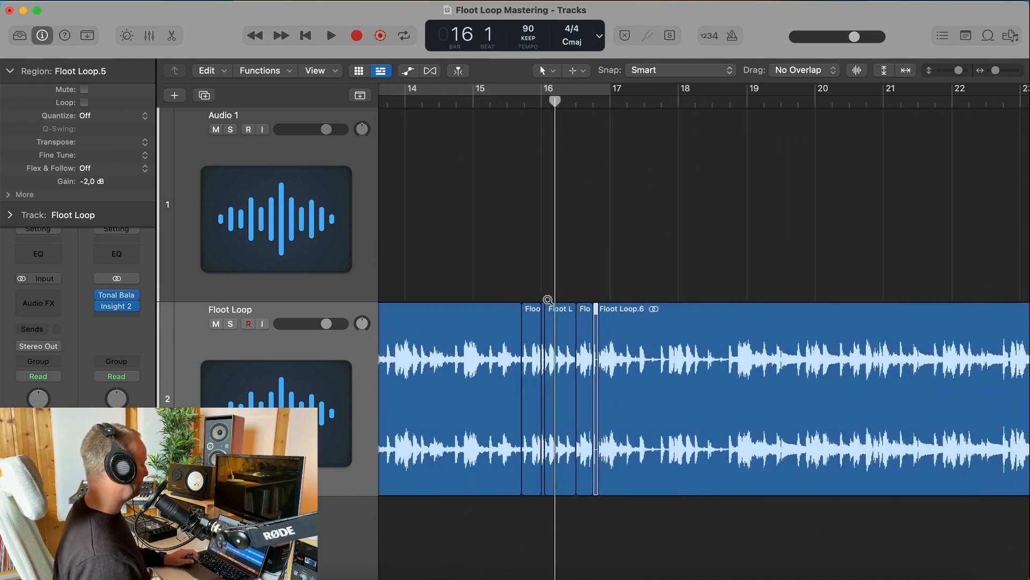
{"action": "key", "text": "super+Right"}
{"action": "key", "text": "super+Right"}
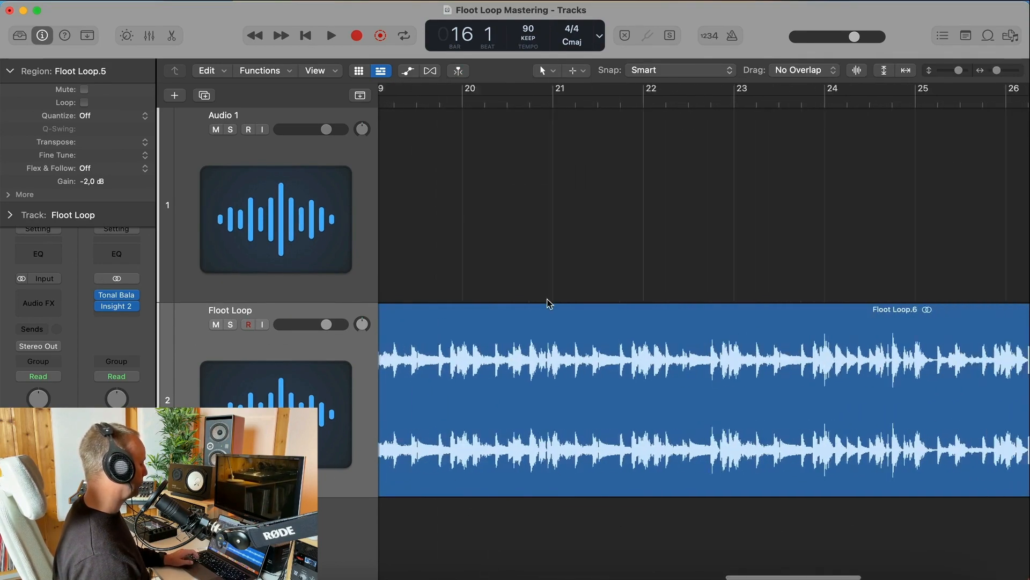
{"action": "scroll", "coordinate": [548, 300], "scroll_direction": "left", "scroll_amount": 6}
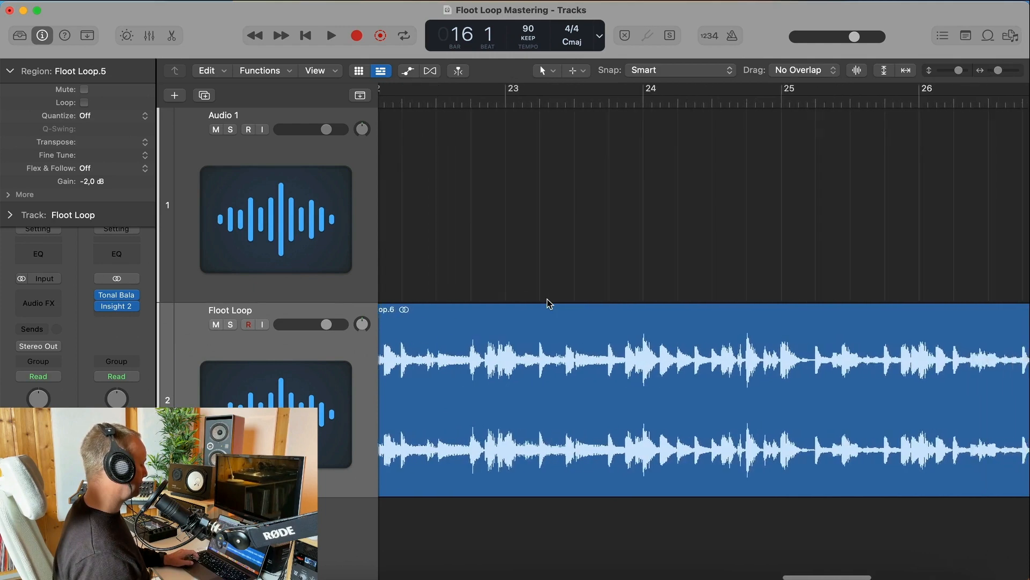
{"action": "scroll", "coordinate": [547, 301], "scroll_direction": "up", "scroll_amount": 3}
{"action": "scroll", "coordinate": [547, 301], "scroll_direction": "up", "scroll_amount": 5}
{"action": "left_click_drag", "start_coordinate": [582, 352], "coordinate": [593, 352]}
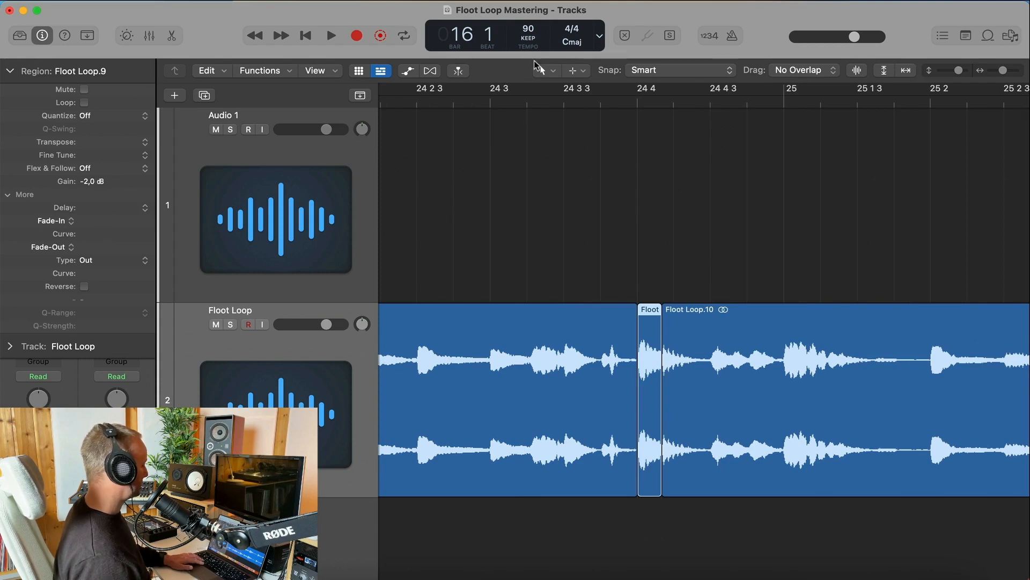
Play back the edited peak at bar 24 beat 4, starting from beat 3, and view the whole track.
{"action": "double_click", "coordinate": [540, 103]}
{"action": "key", "text": "super+Left"}
{"action": "key", "text": "super+Left"}
{"action": "key", "text": "super+Left"}
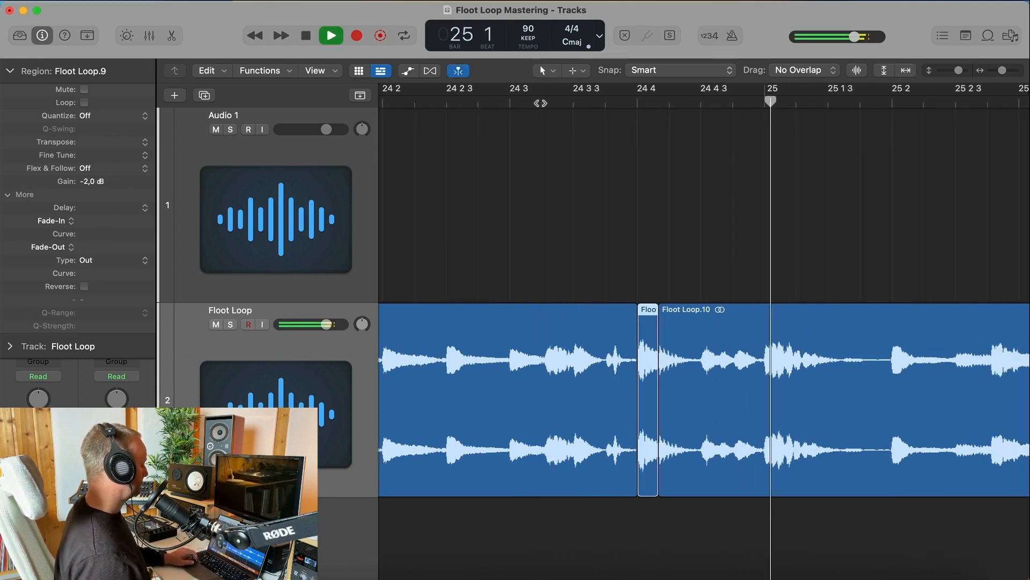
{"action": "key", "text": "super+Left"}
{"action": "key", "text": "super+Left"}
{"action": "key", "text": "super+Left"}
{"action": "key", "text": "super+Left"}
{"action": "key", "text": "super+Left"}
{"action": "key", "text": "super+Left"}
{"action": "key", "text": "space"}
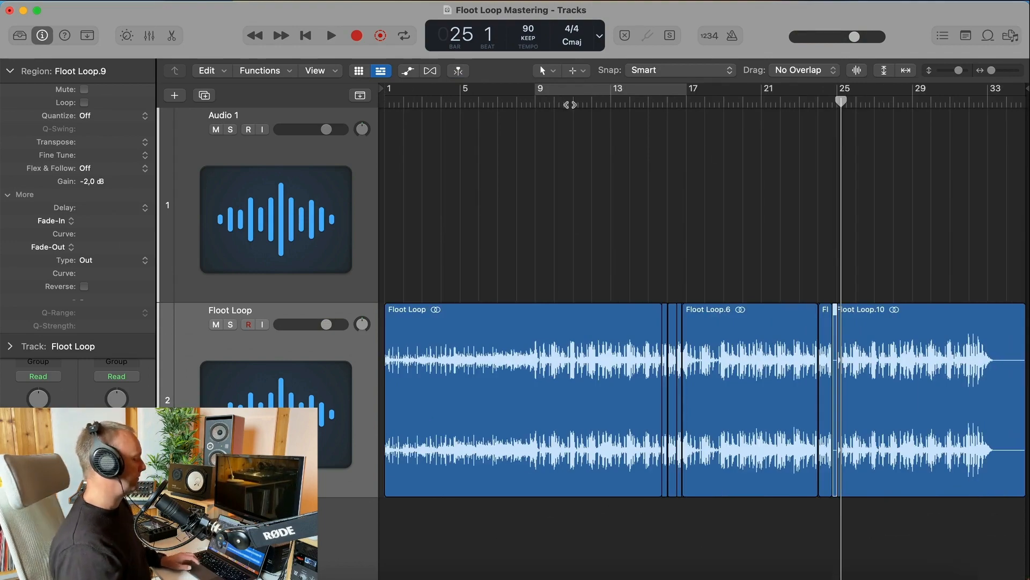
Split the peaks at bar 32 beats 1, 2 and 3 into separate short regions.
{"action": "key", "text": "super+Right"}
{"action": "key", "text": "super+Right"}
{"action": "key", "text": "super+Right"}
{"action": "key", "text": "super+Right"}
{"action": "key", "text": "super+Right"}
{"action": "key", "text": "super+Right"}
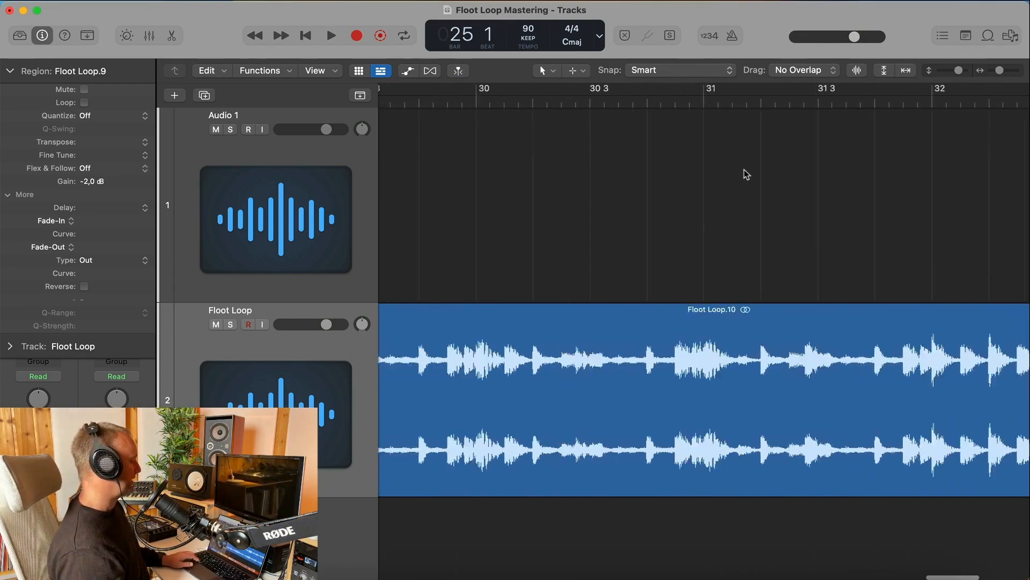
{"action": "scroll", "coordinate": [747, 174], "scroll_direction": "right", "scroll_amount": 7}
{"action": "scroll", "coordinate": [745, 171], "scroll_direction": "up", "scroll_amount": 2}
{"action": "left_click_drag", "start_coordinate": [643, 353], "coordinate": [652, 355]}
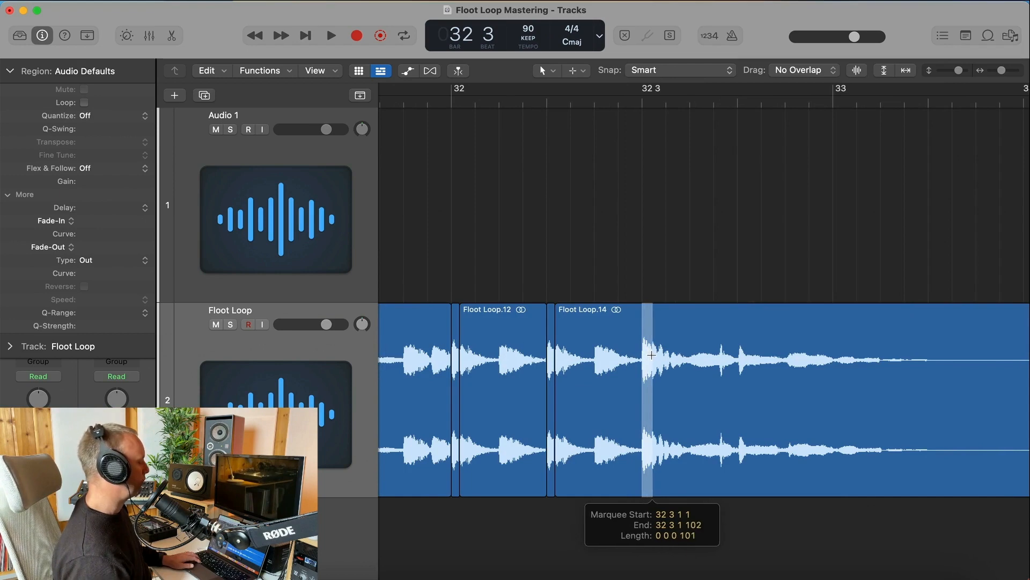
{"action": "left_click", "coordinate": [651, 357]}
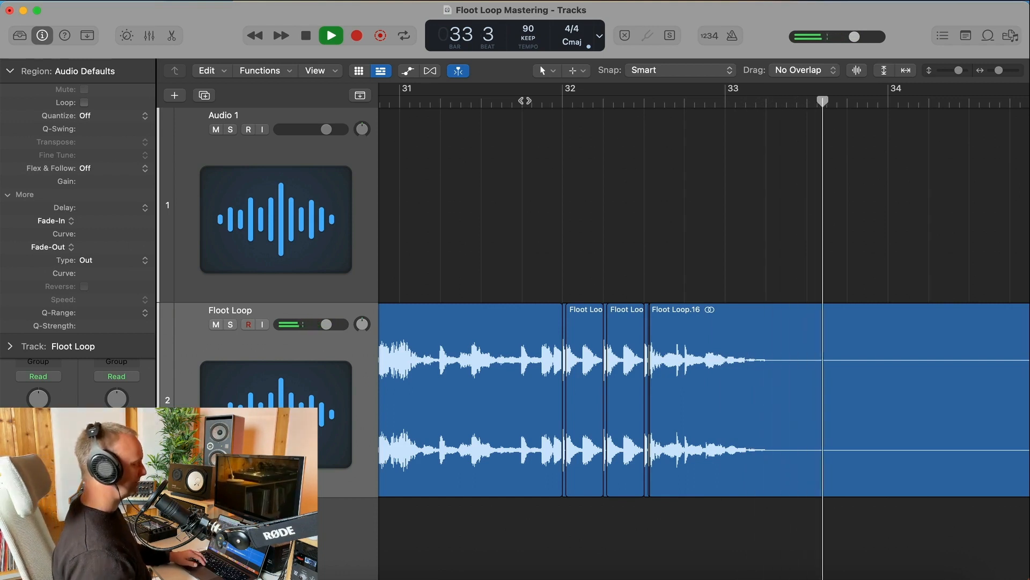
Stop playback, fit the whole track in view and play the cycled section from bar 9.
{"action": "key", "text": "space"}
{"action": "key", "text": "z"}
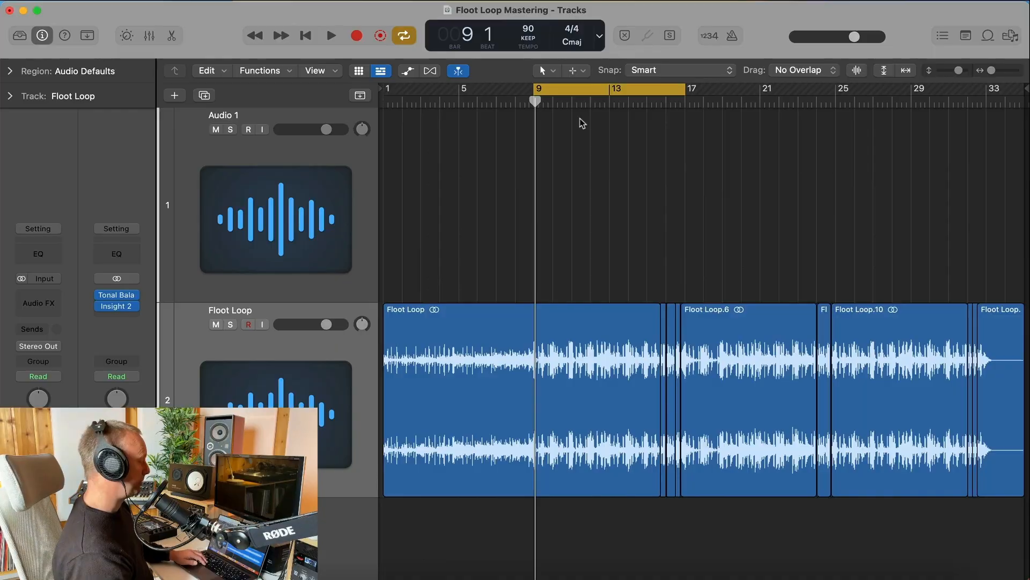
{"action": "key", "text": "space"}
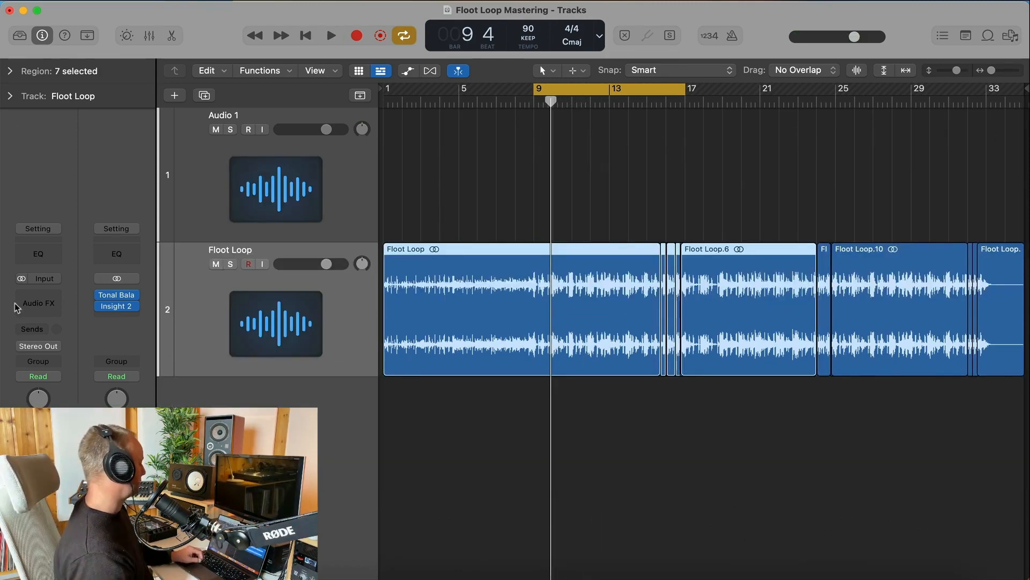
Insert FabFilter Pro-Q 3 as an audio effect on the Floot Loop track and reposition its window.
{"action": "left_click", "coordinate": [43, 304]}
{"action": "left_click", "coordinate": [156, 400]}
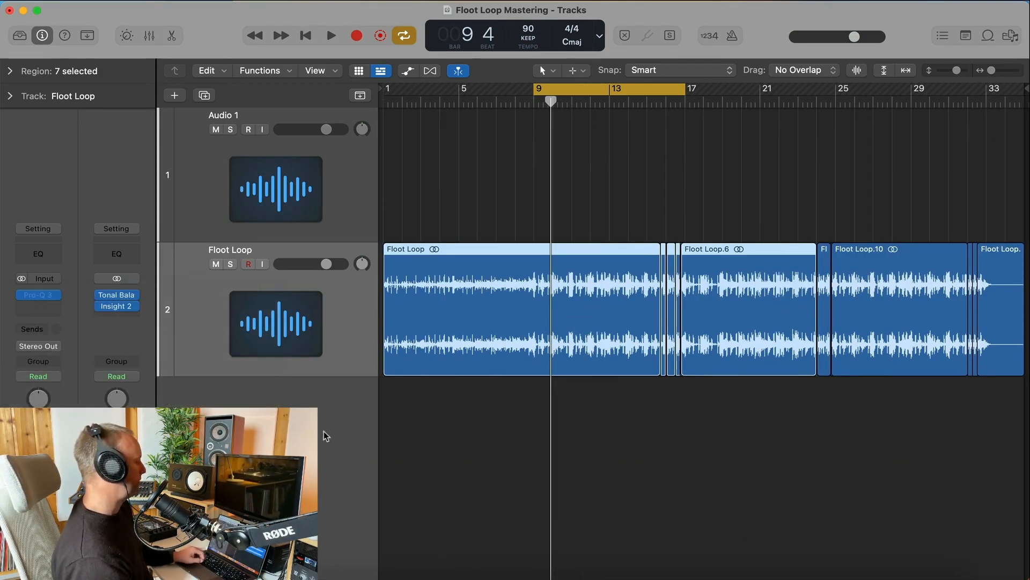
{"action": "left_click_drag", "start_coordinate": [385, 176], "coordinate": [183, 38]}
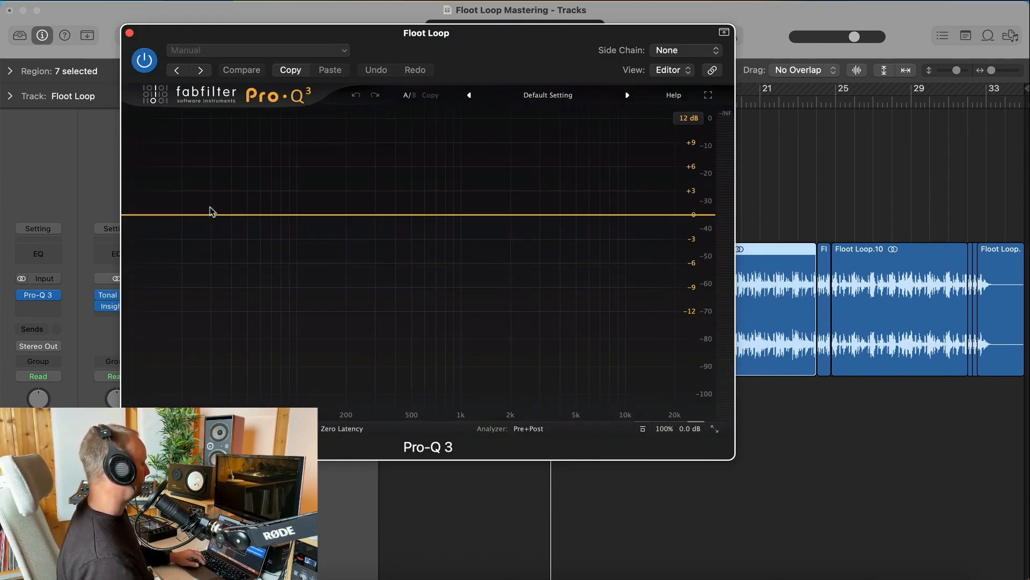
Add a 12 dB/oct low cut, audition it in solo and set it to about 30 Hz, checking it during playback.
{"action": "key", "text": "space"}
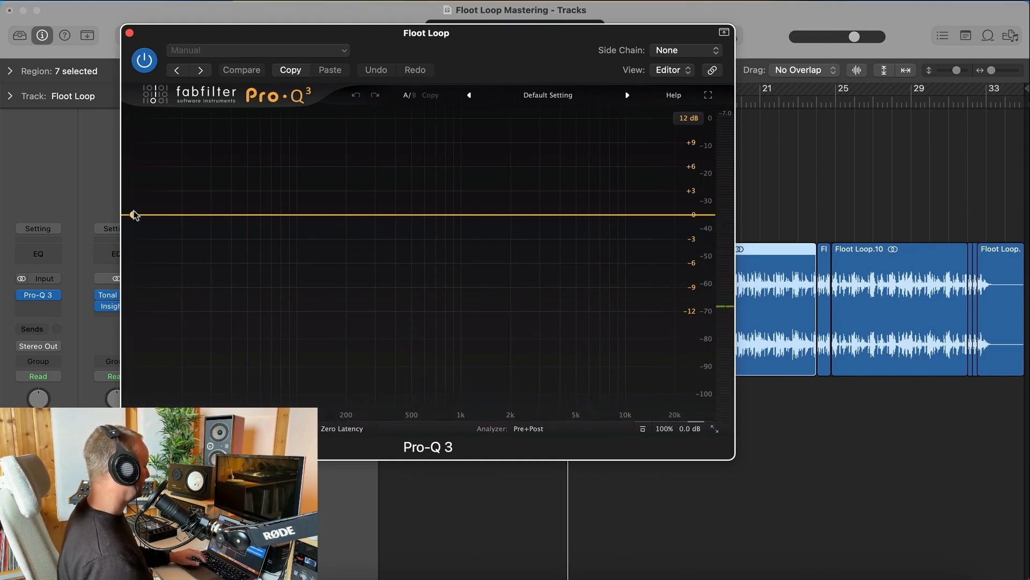
{"action": "left_click_drag", "start_coordinate": [130, 216], "coordinate": [192, 218]}
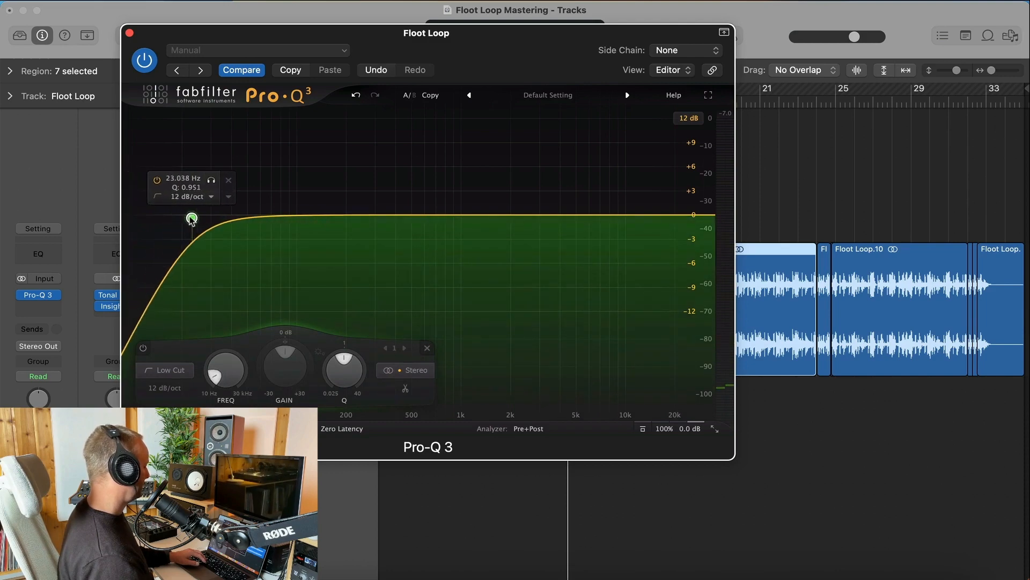
{"action": "left_click", "coordinate": [212, 180]}
{"action": "left_click", "coordinate": [212, 180]}
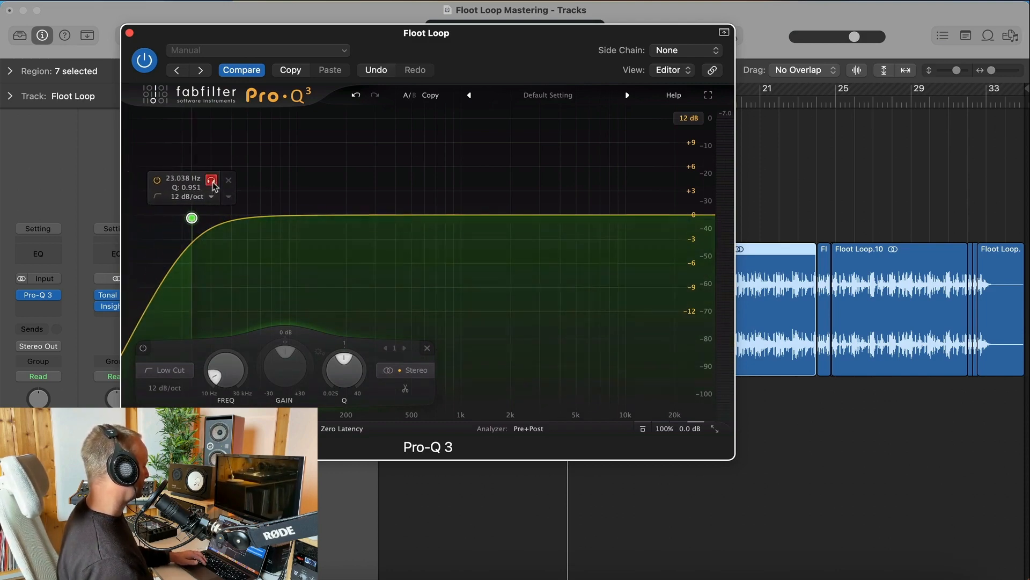
{"action": "key", "text": "space"}
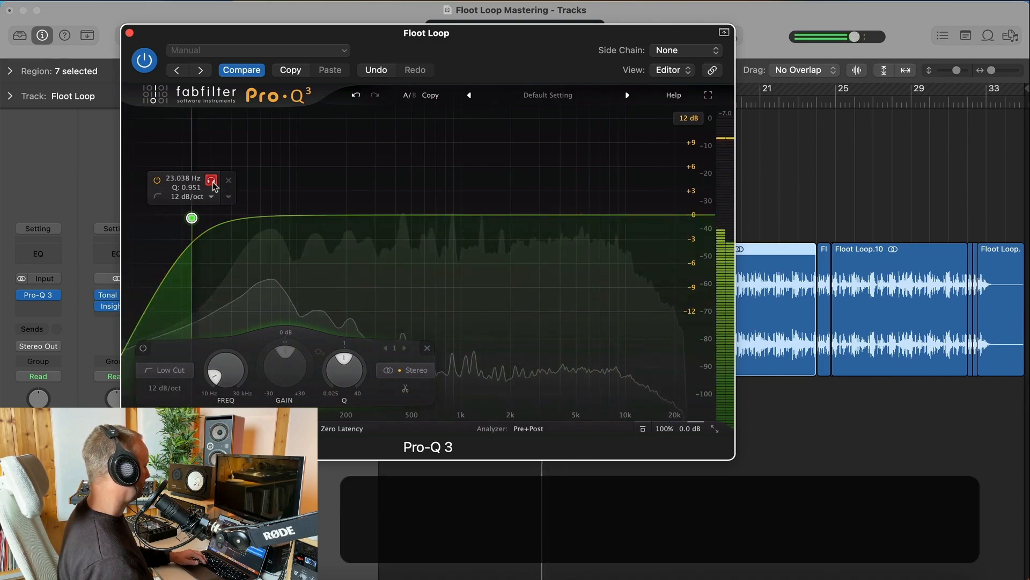
{"action": "mouse_move", "coordinate": [213, 185]}
{"action": "left_mouse_down"}
{"action": "mouse_move", "coordinate": [168, 186]}
{"action": "mouse_move", "coordinate": [202, 187]}
{"action": "left_mouse_up"}
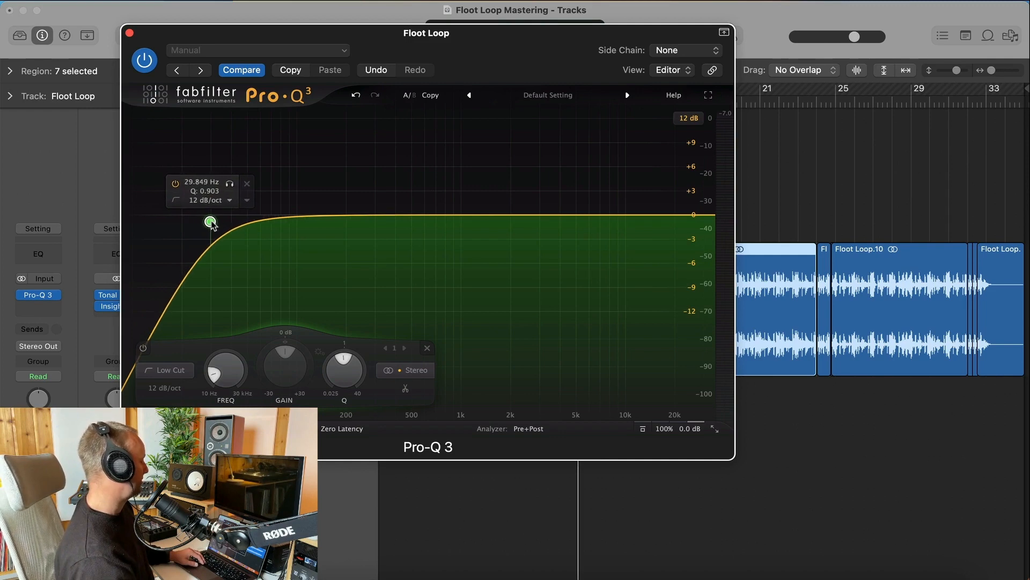
{"action": "mouse_move", "coordinate": [204, 208]}
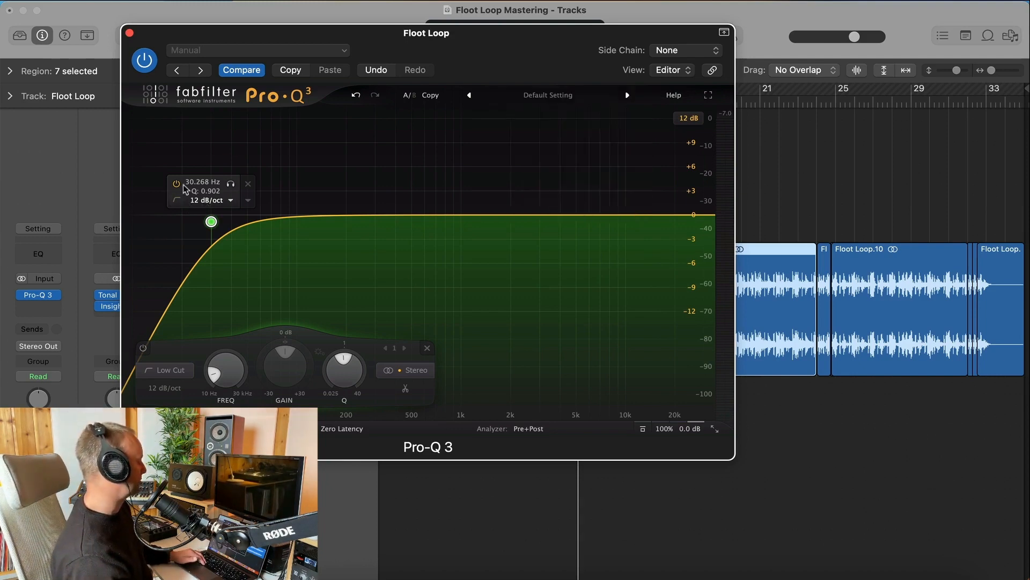
{"action": "key", "text": "space"}
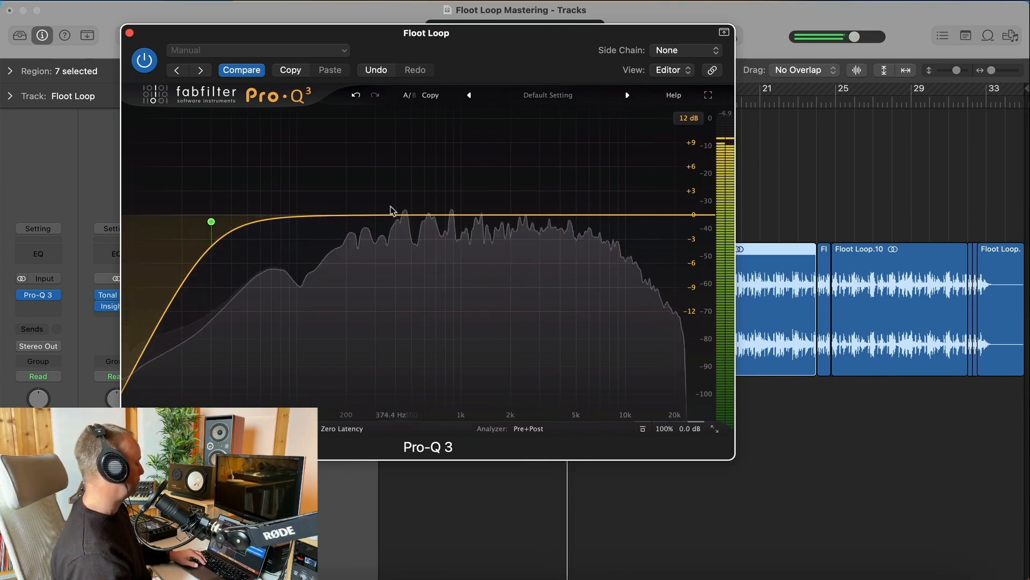
{"action": "key", "text": "space"}
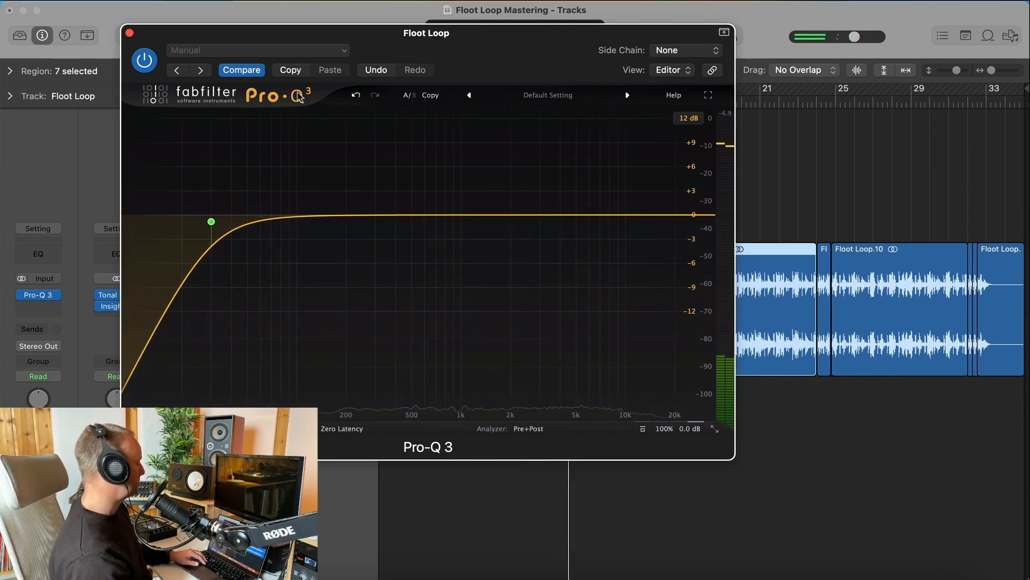
Add a second 12 dB/oct low cut and lower its frequency to about 95 Hz while auditioning it in solo.
{"action": "left_click_drag", "start_coordinate": [213, 220], "coordinate": [344, 212]}
{"action": "key", "text": "space"}
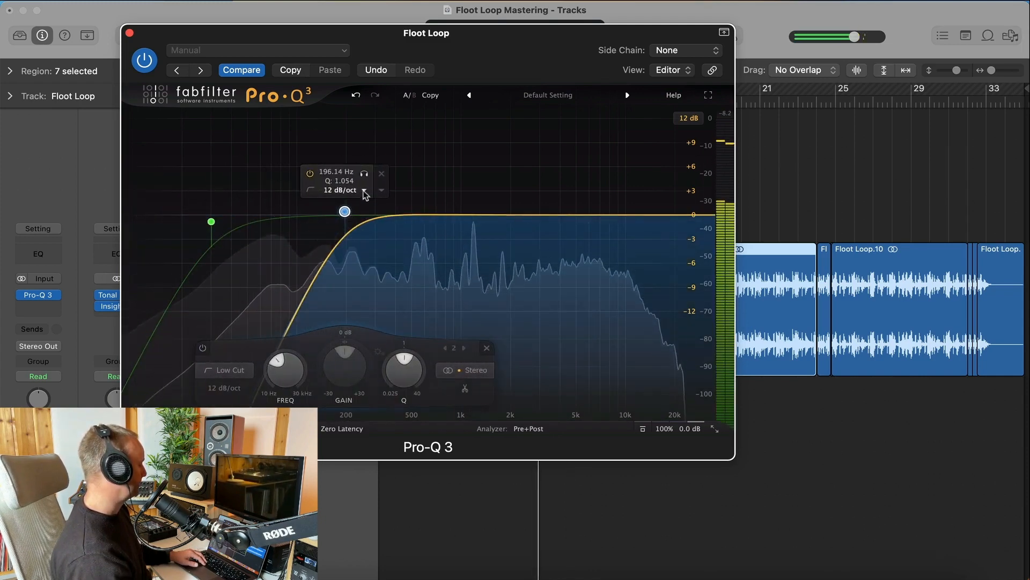
{"action": "mouse_move", "coordinate": [361, 177]}
{"action": "left_mouse_down"}
{"action": "mouse_move", "coordinate": [322, 178]}
{"action": "mouse_move", "coordinate": [364, 183]}
{"action": "mouse_move", "coordinate": [356, 184]}
{"action": "left_mouse_up"}
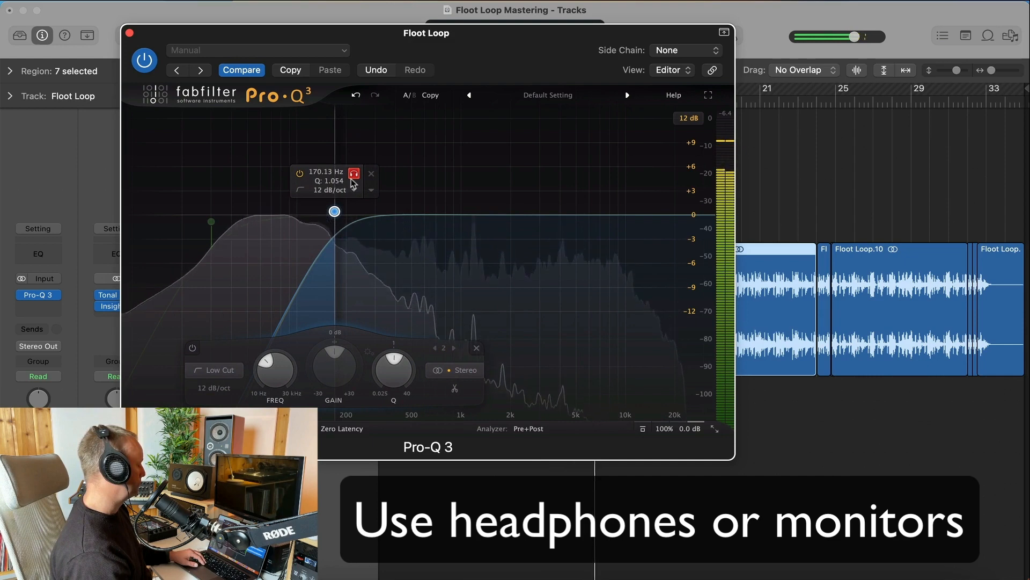
{"action": "left_click_drag", "start_coordinate": [353, 183], "coordinate": [351, 184]}
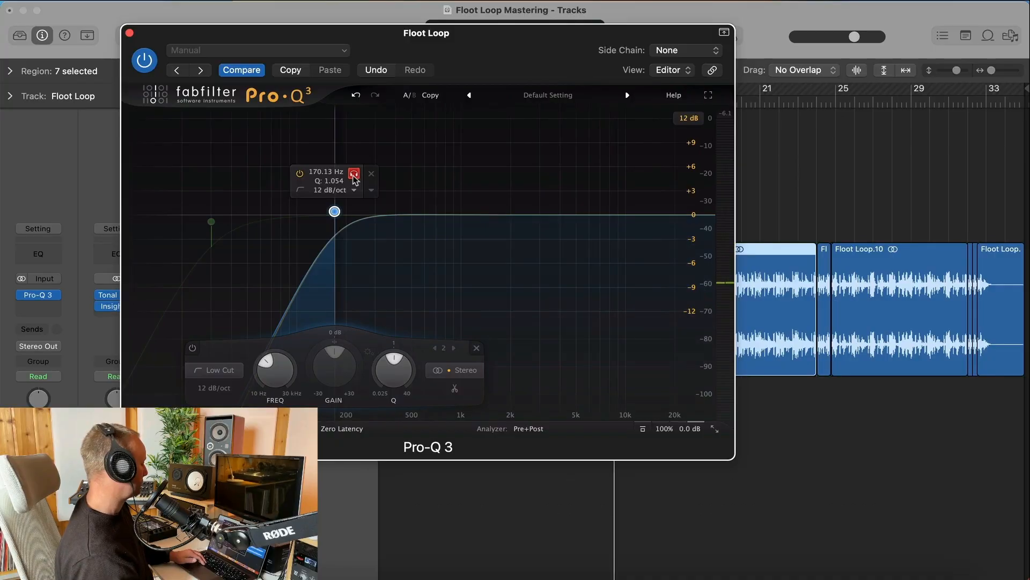
{"action": "key", "text": "space"}
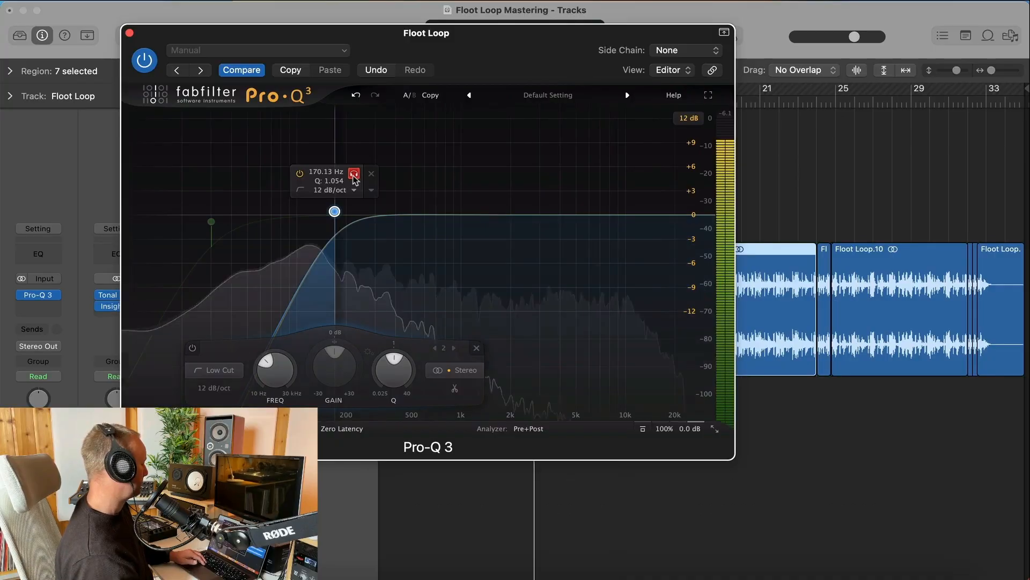
{"action": "left_click_drag", "start_coordinate": [354, 180], "coordinate": [311, 180]}
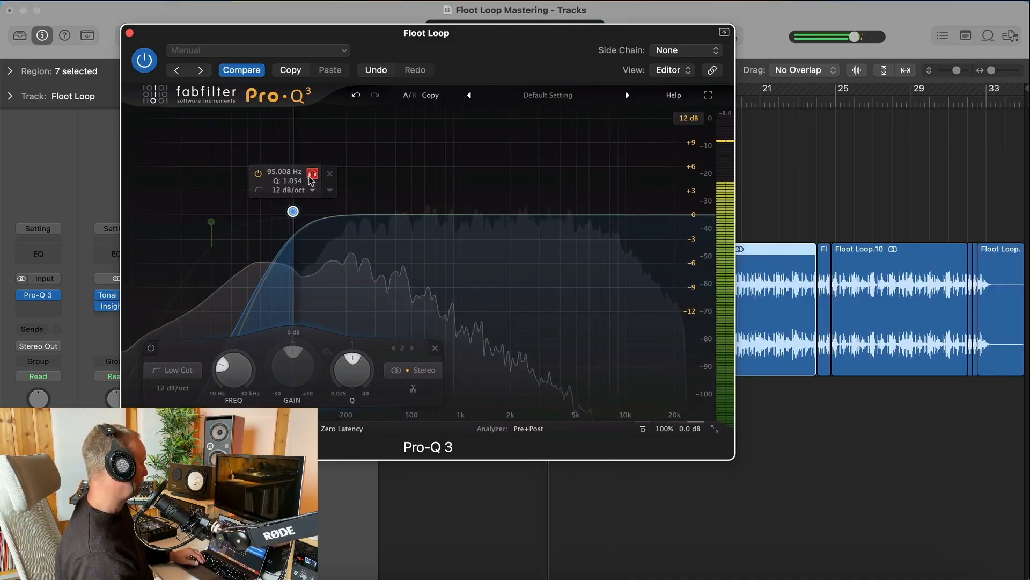
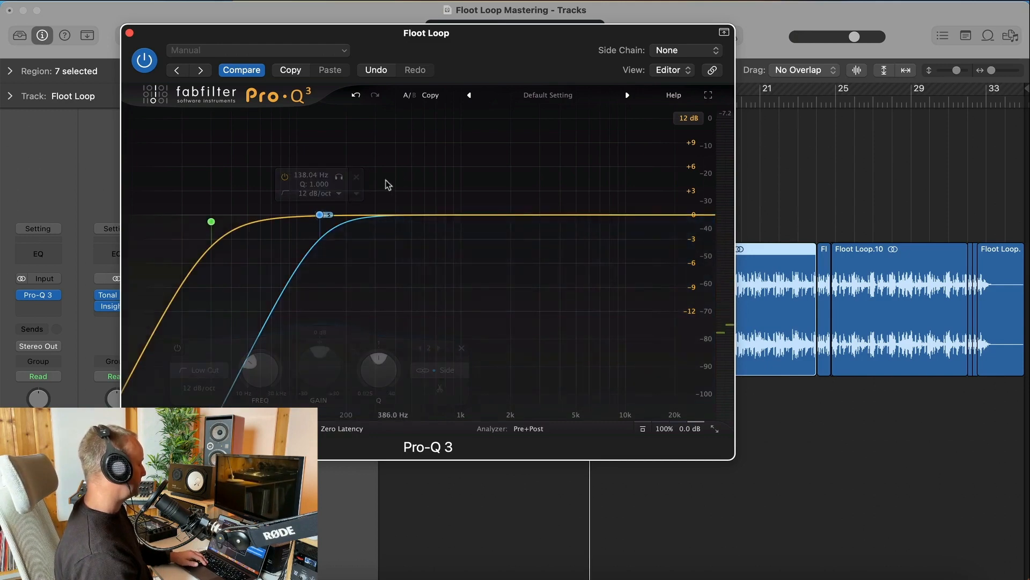
Compare the sound with the 138 Hz side low cut bypassed and re-enabled during playback.
{"action": "key", "text": "space"}
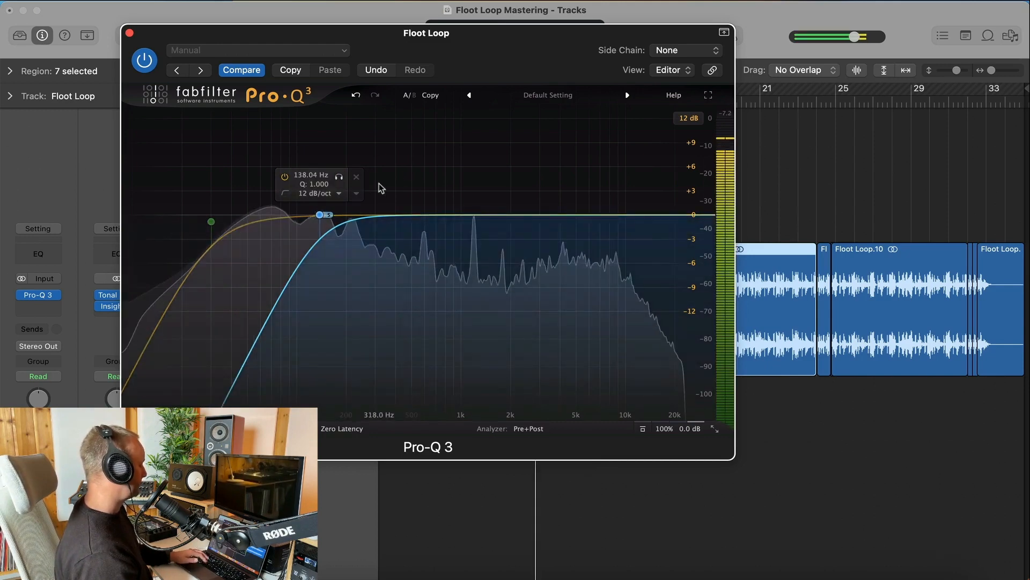
{"action": "left_click", "coordinate": [285, 177]}
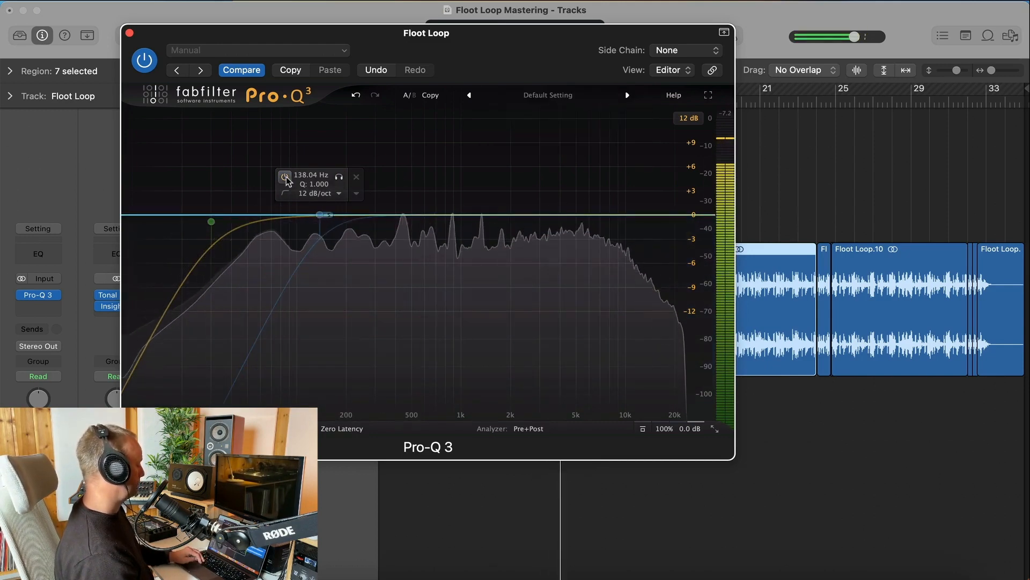
{"action": "left_click", "coordinate": [285, 177]}
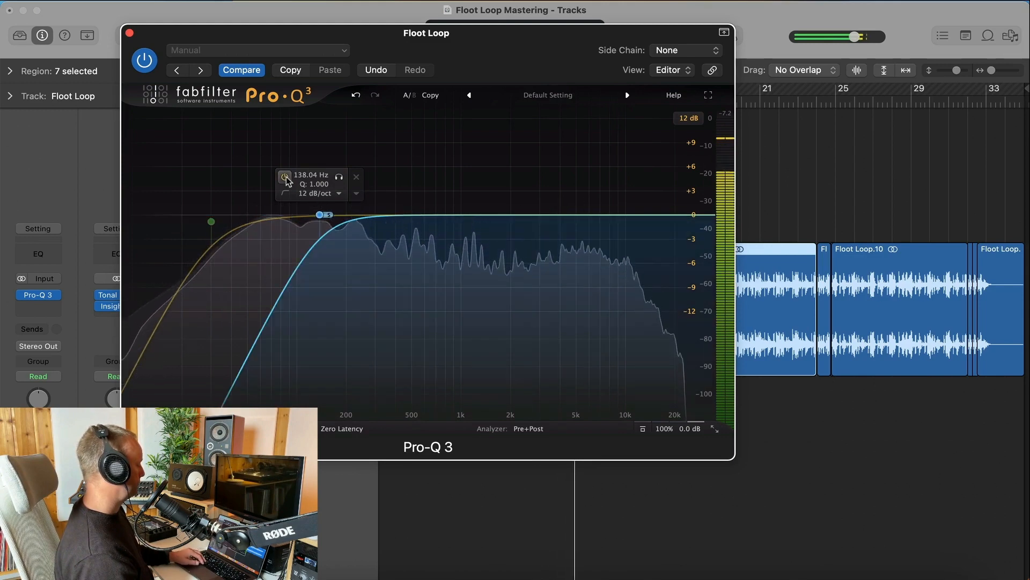
{"action": "key", "text": "space"}
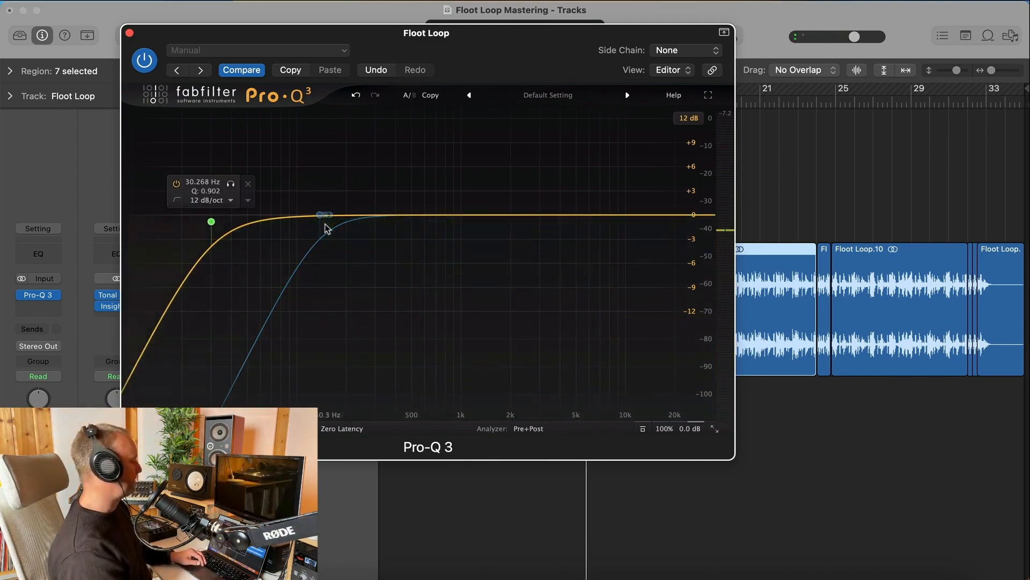
Add a stereo bell band at about 89 Hz, trying a gain of +9.86 dB and a Q of 3.505.
{"action": "left_click", "coordinate": [294, 215]}
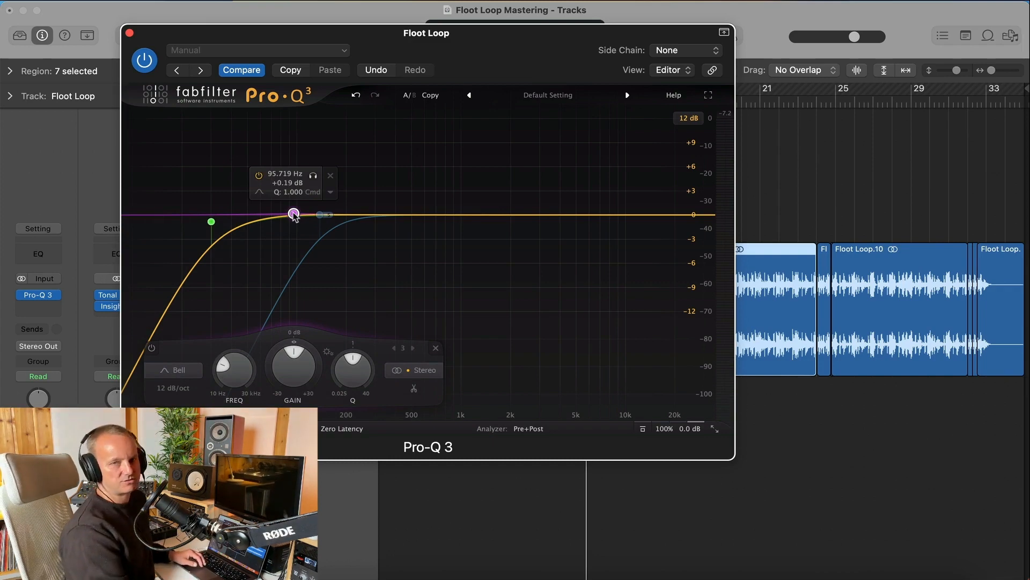
{"action": "scroll", "coordinate": [304, 359], "scroll_direction": "up", "scroll_amount": 10}
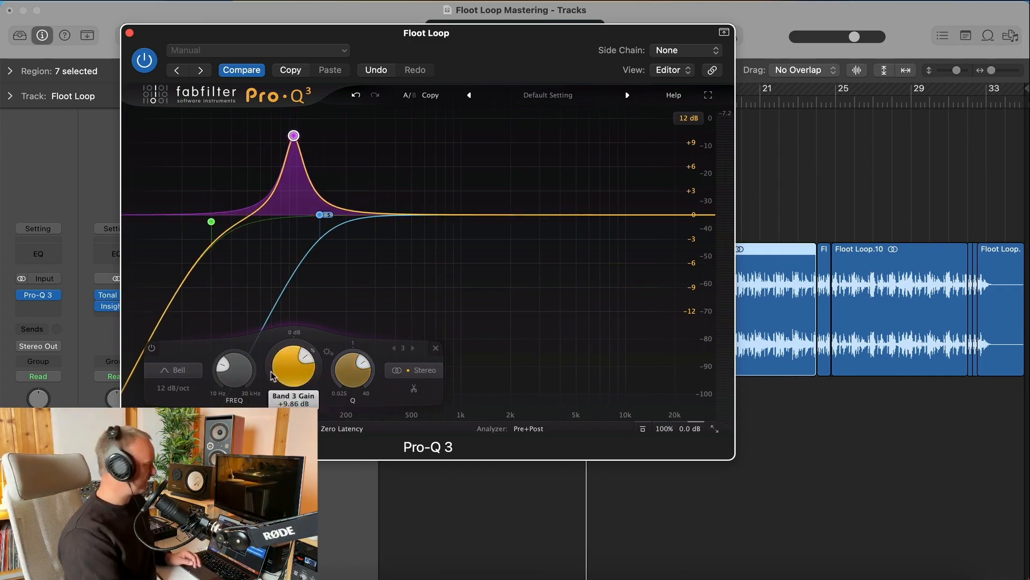
{"action": "scroll", "coordinate": [234, 370], "scroll_direction": "up", "scroll_amount": 10}
{"action": "scroll", "coordinate": [236, 374], "scroll_direction": "down", "scroll_amount": 15}
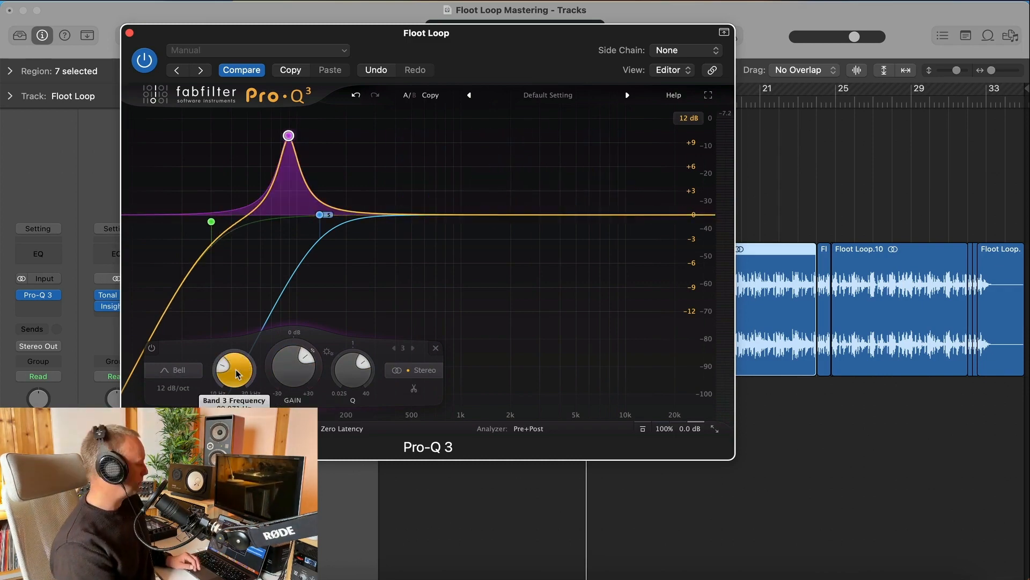
{"action": "mouse_move", "coordinate": [321, 364]}
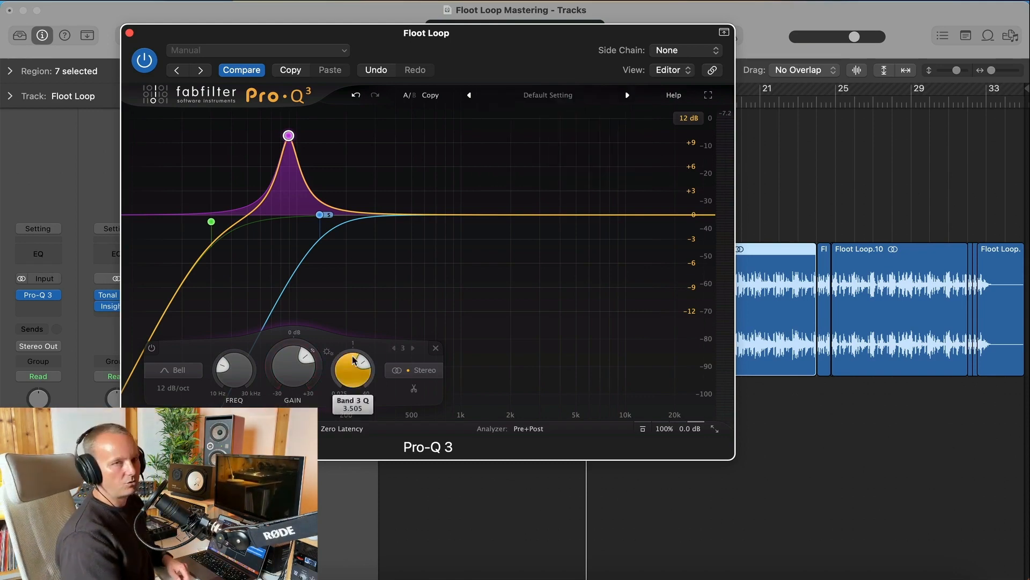
{"action": "mouse_move", "coordinate": [354, 360]}
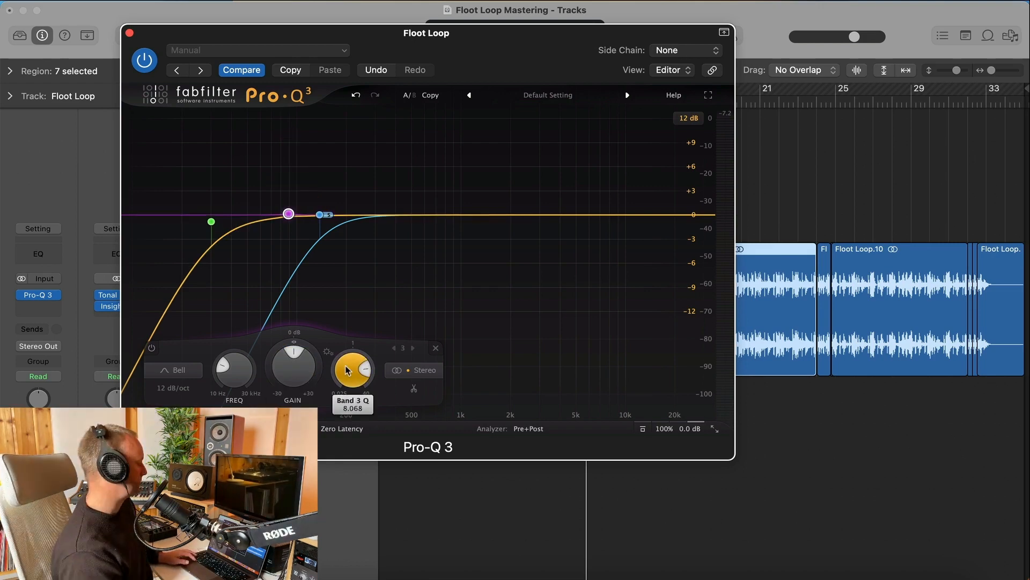
Sweep the low bell band in solo, give it a downward dynamic gain range and place it at about 70 Hz.
{"action": "mouse_move", "coordinate": [288, 212]}
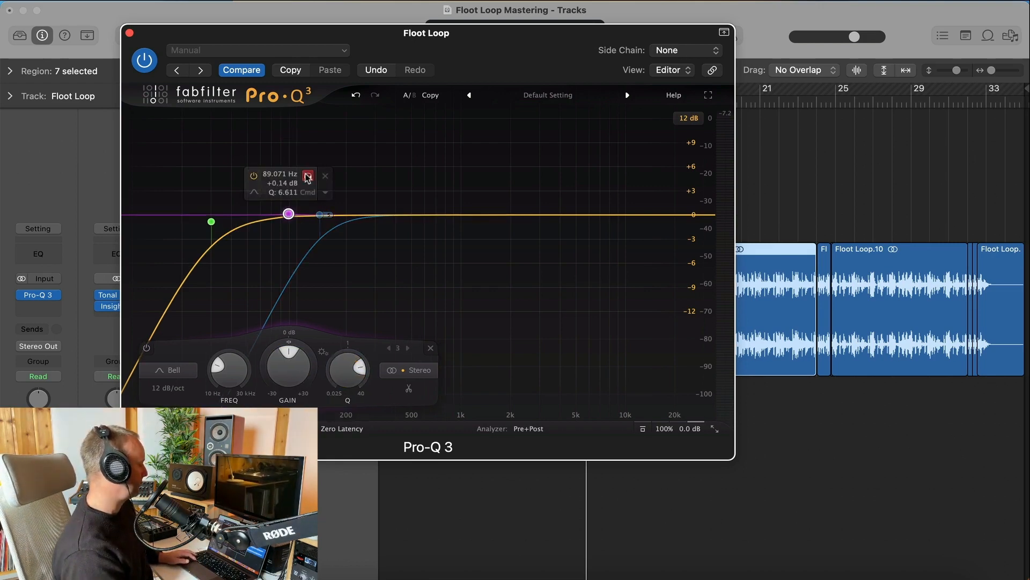
{"action": "mouse_move", "coordinate": [308, 178]}
{"action": "left_mouse_down"}
{"action": "mouse_move", "coordinate": [253, 178]}
{"action": "mouse_move", "coordinate": [311, 179]}
{"action": "left_mouse_up"}
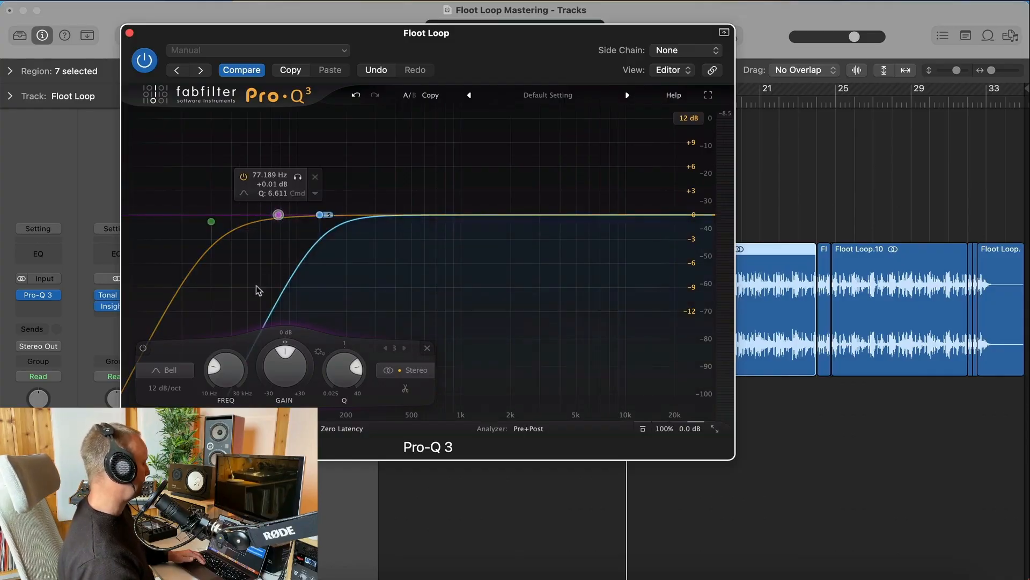
{"action": "left_click_drag", "start_coordinate": [272, 352], "coordinate": [271, 358]}
{"action": "key", "text": "space"}
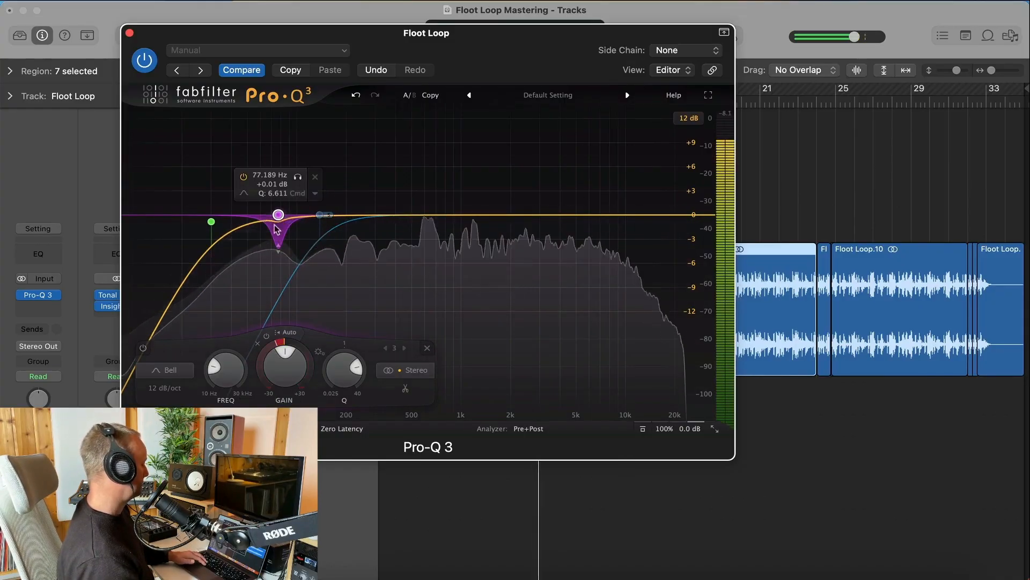
{"action": "left_click_drag", "start_coordinate": [278, 215], "coordinate": [271, 214]}
{"action": "key", "text": "space"}
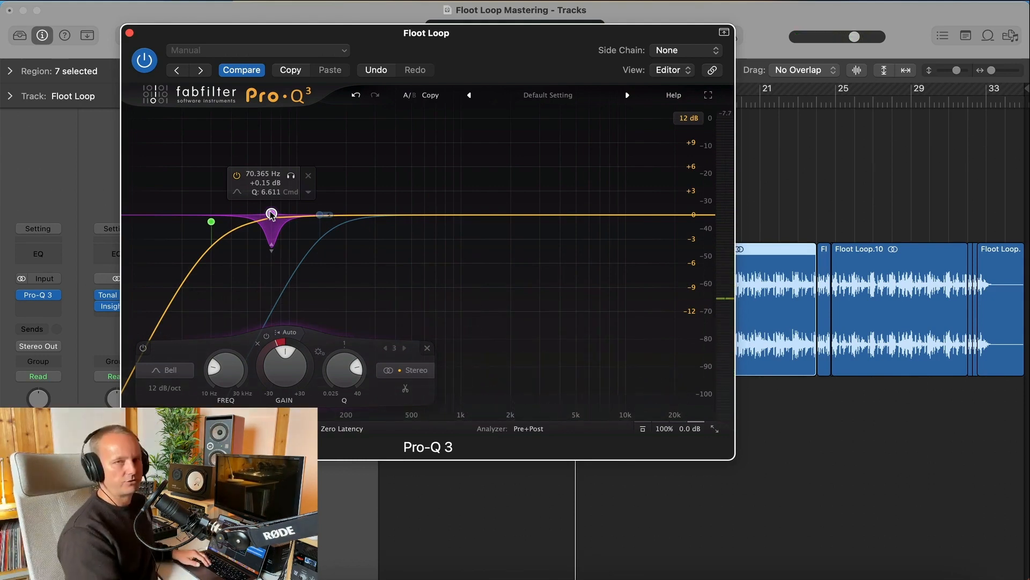
Add another bell band, sweep it in solo to about 451 Hz and give it a downward dynamic gain range.
{"action": "left_click", "coordinate": [302, 216]}
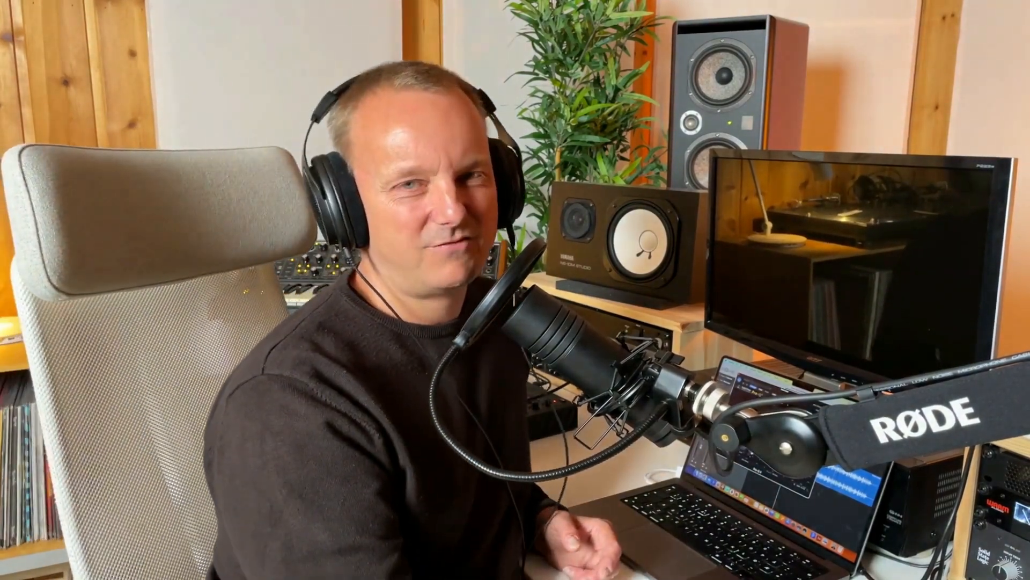
{"action": "left_click_drag", "start_coordinate": [300, 175], "coordinate": [421, 178]}
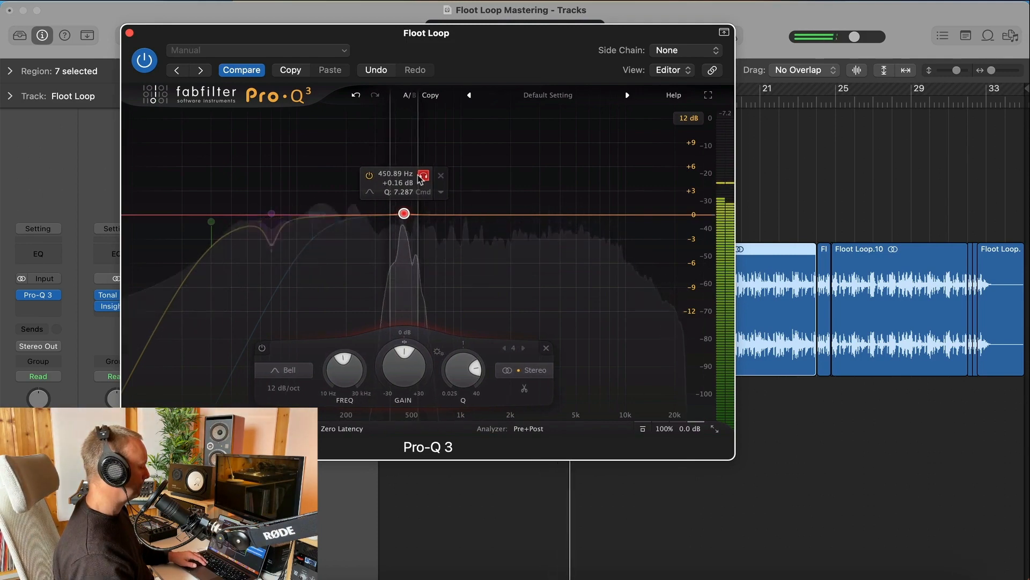
{"action": "left_click_drag", "start_coordinate": [421, 178], "coordinate": [421, 178]}
{"action": "key", "text": "space"}
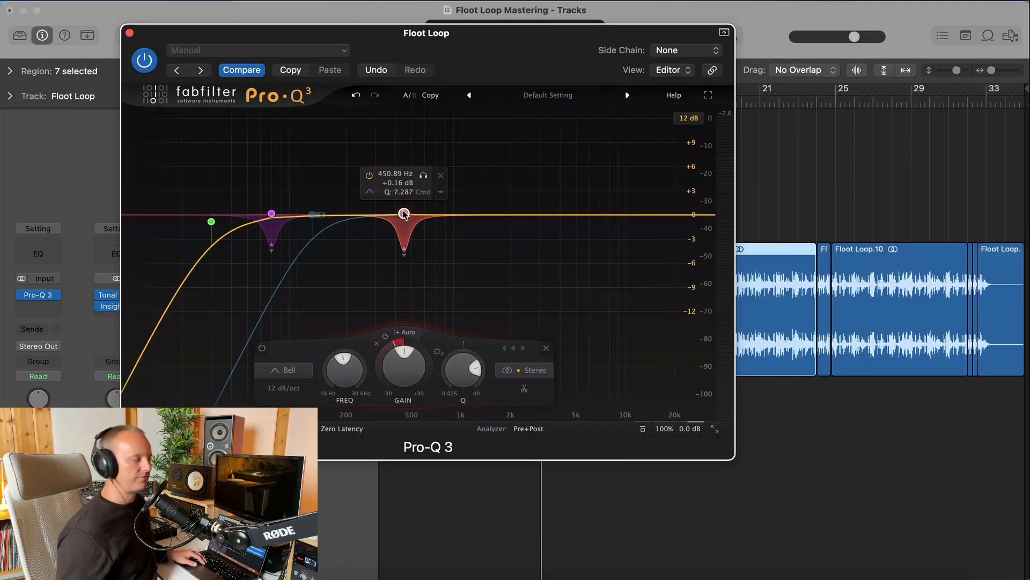
Add a bell band, sweep it in solo to about 913 Hz with a downward dynamic range, and add another bell at about 1379 Hz.
{"action": "key", "text": "space"}
{"action": "left_click", "coordinate": [442, 215]}
{"action": "left_click", "coordinate": [461, 180]}
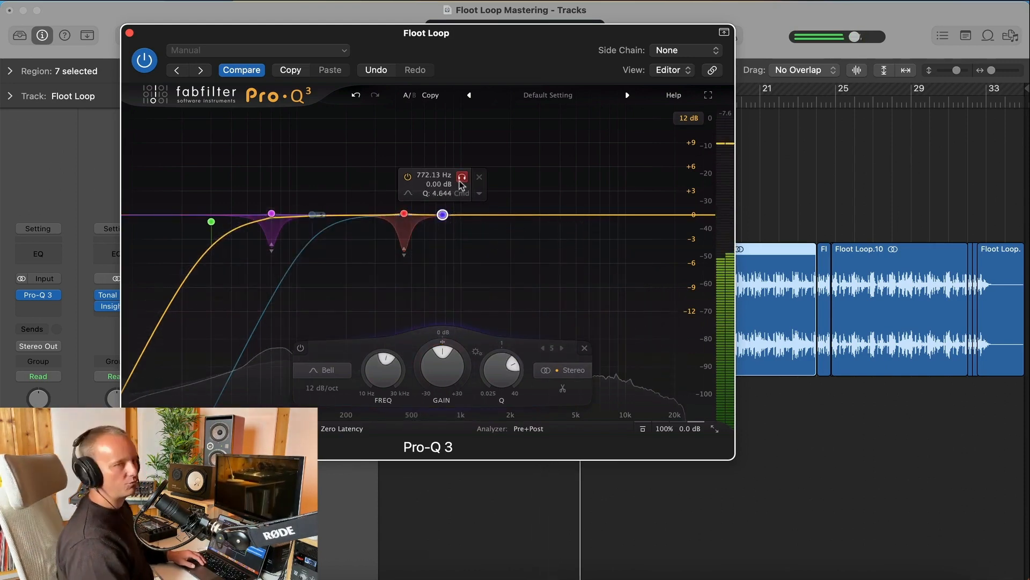
{"action": "mouse_move", "coordinate": [460, 182]}
{"action": "left_mouse_down"}
{"action": "mouse_move", "coordinate": [408, 183]}
{"action": "mouse_move", "coordinate": [476, 184]}
{"action": "left_mouse_up"}
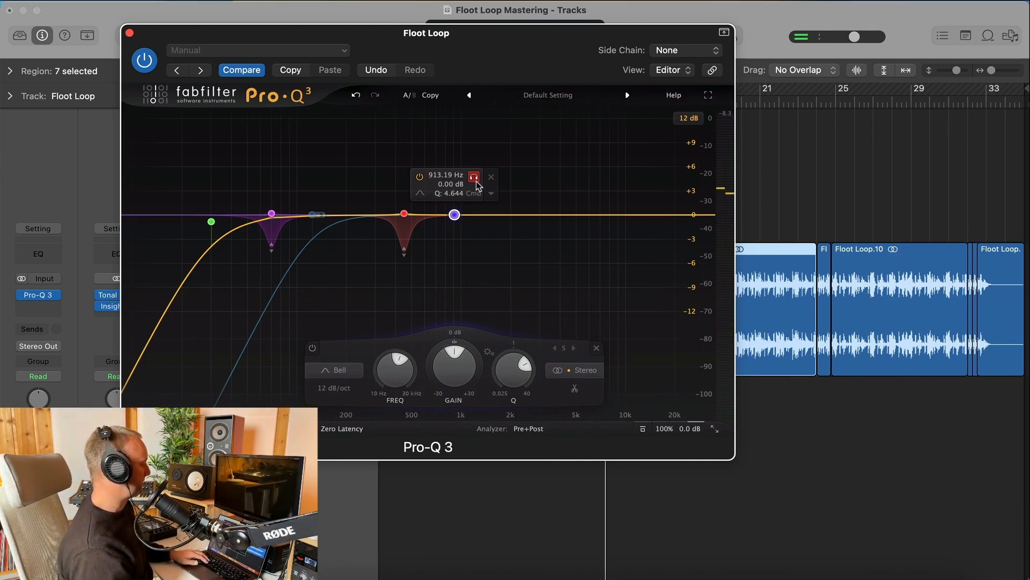
{"action": "left_click_drag", "start_coordinate": [437, 354], "coordinate": [436, 357]}
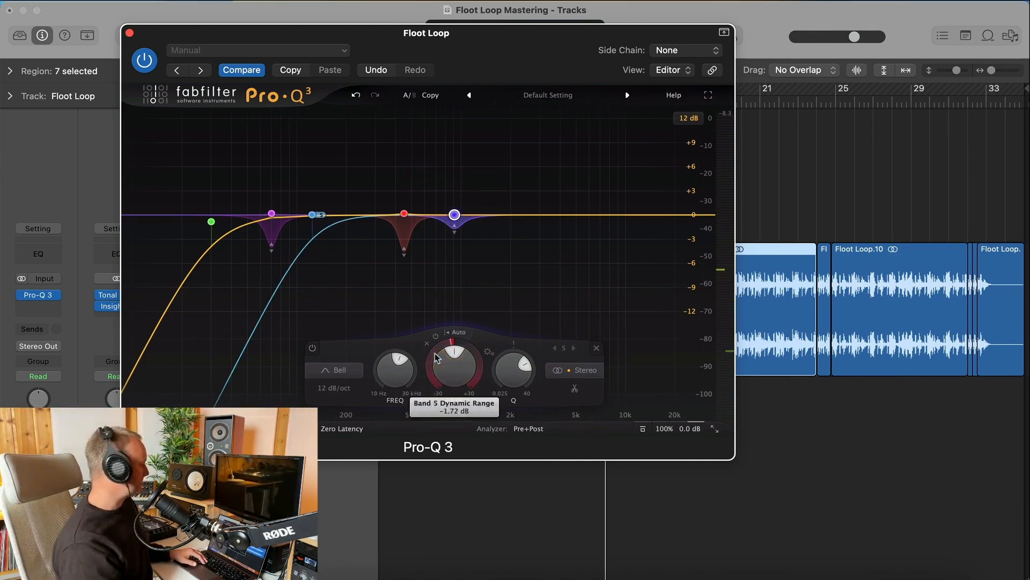
{"action": "left_click", "coordinate": [484, 215]}
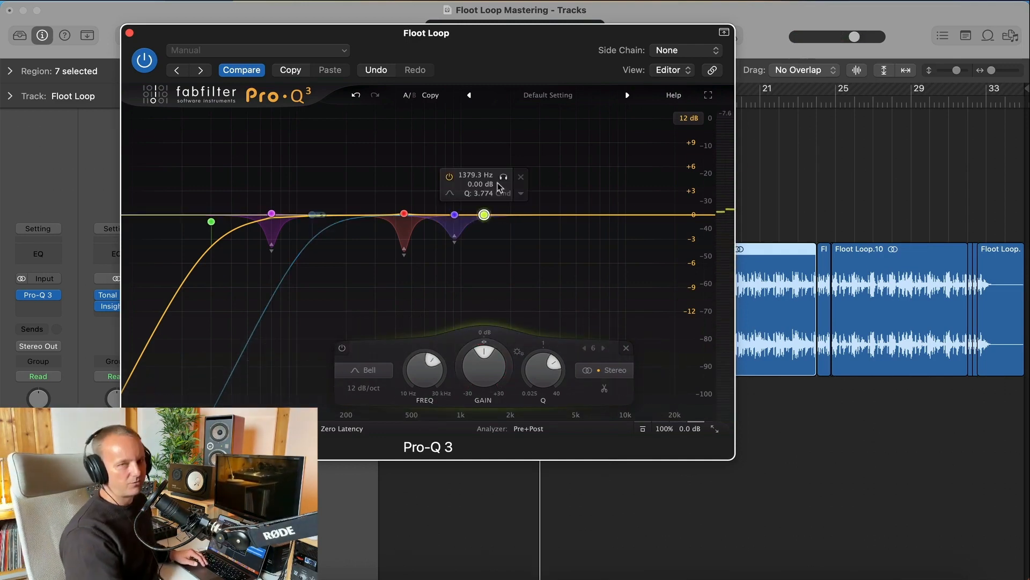
{"action": "left_click", "coordinate": [129, 34]}
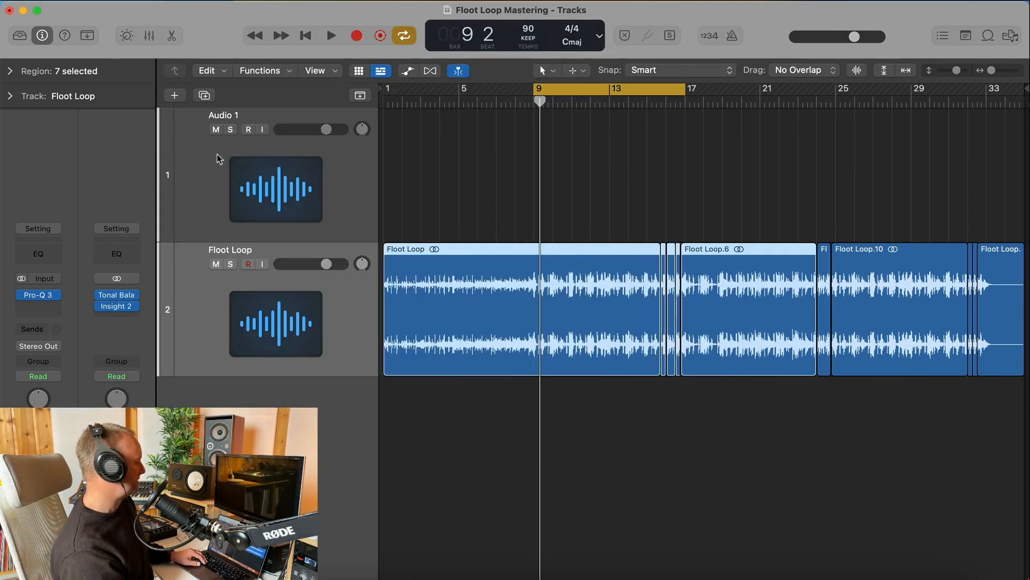
Insert a stereo Pro-C 2 compressor after Pro-Q 3 on the Floot Loop track.
{"action": "left_click", "coordinate": [50, 307]}
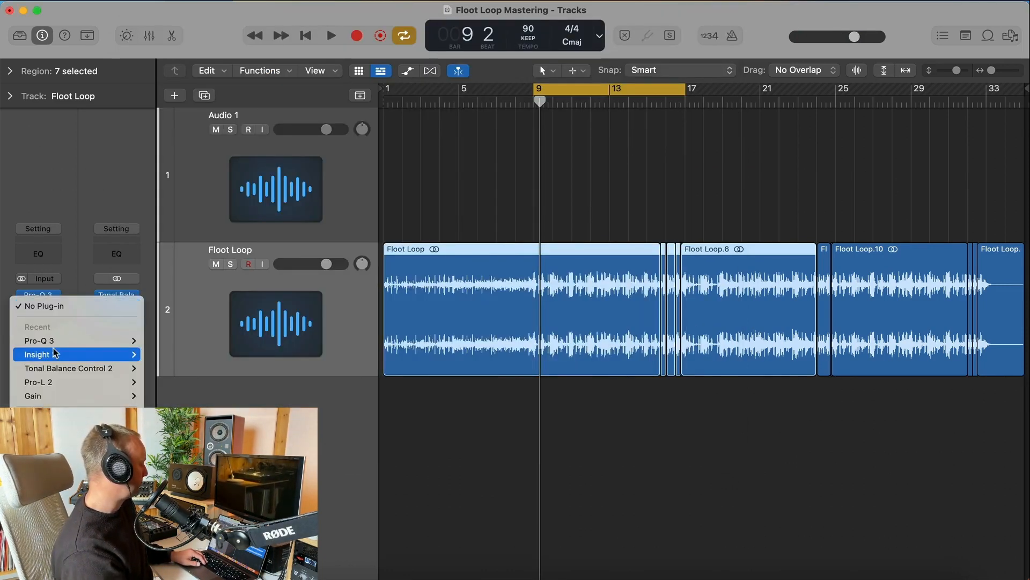
{"action": "mouse_move", "coordinate": [55, 353]}
{"action": "mouse_move", "coordinate": [75, 420]}
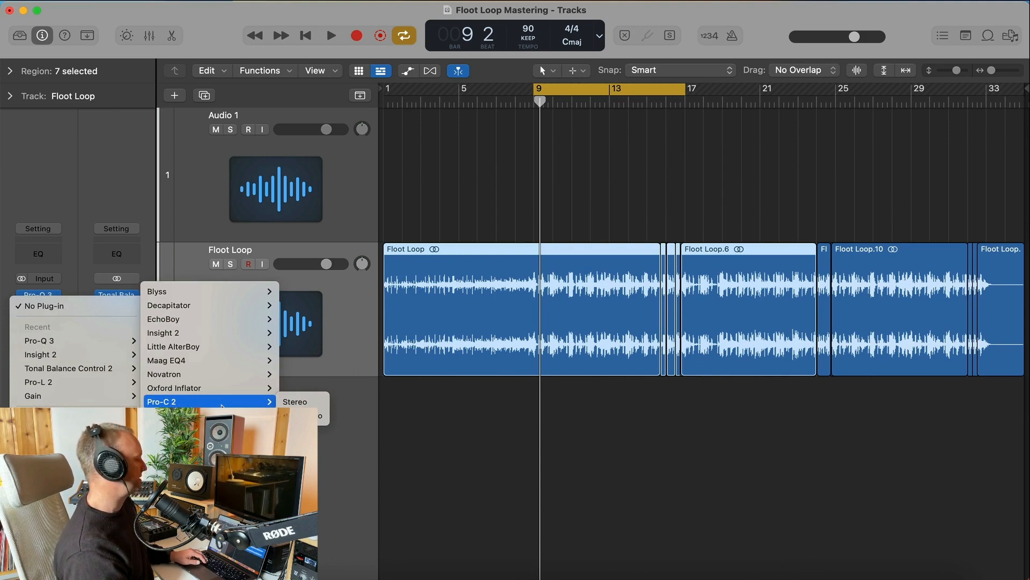
{"action": "left_click", "coordinate": [295, 401]}
{"action": "mouse_move", "coordinate": [444, 413]}
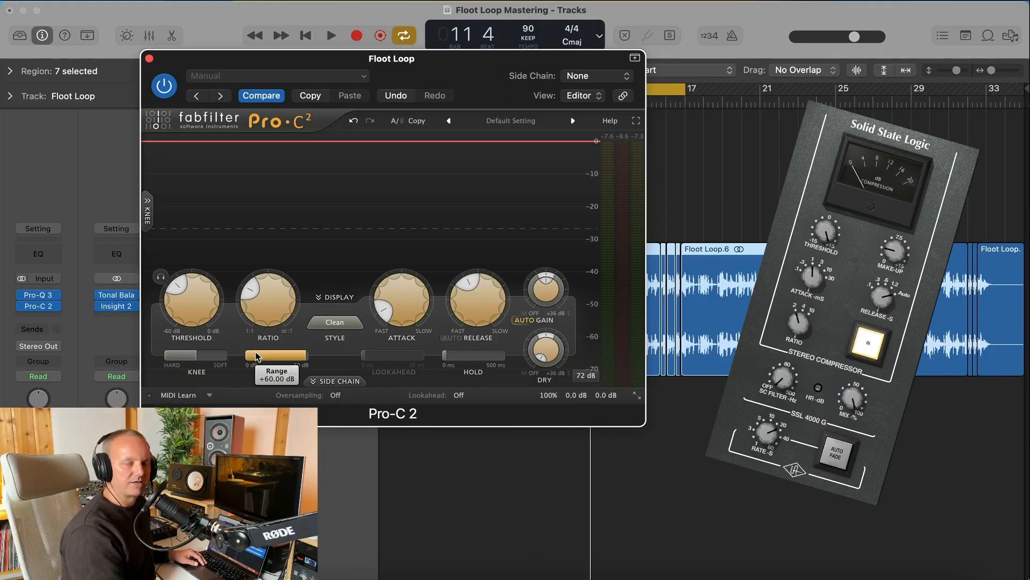
Set the compressor style to Bus, slow down the attack and set the release to about 100 ms.
{"action": "left_click", "coordinate": [355, 324]}
{"action": "left_click", "coordinate": [345, 411]}
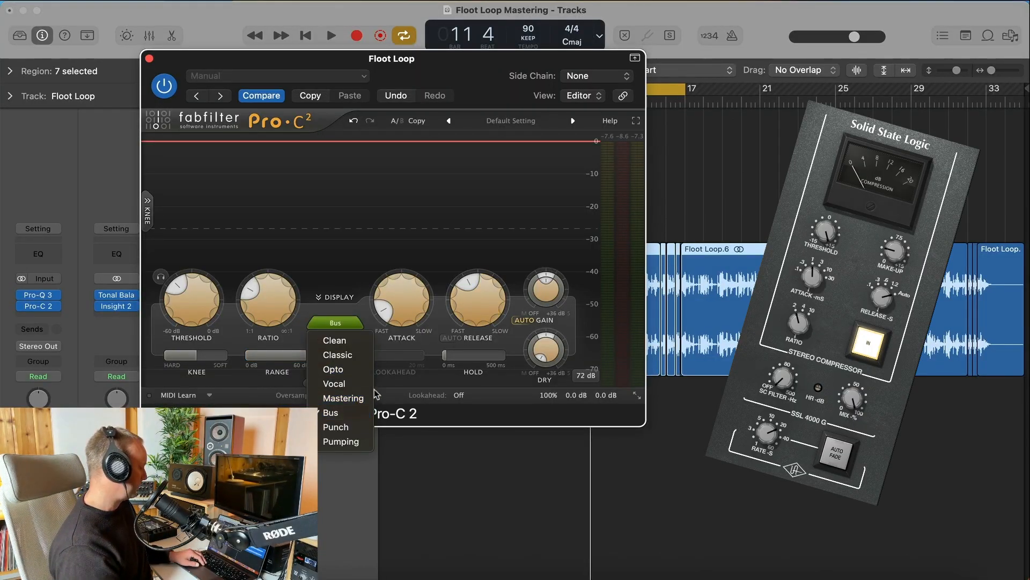
{"action": "mouse_move", "coordinate": [404, 304]}
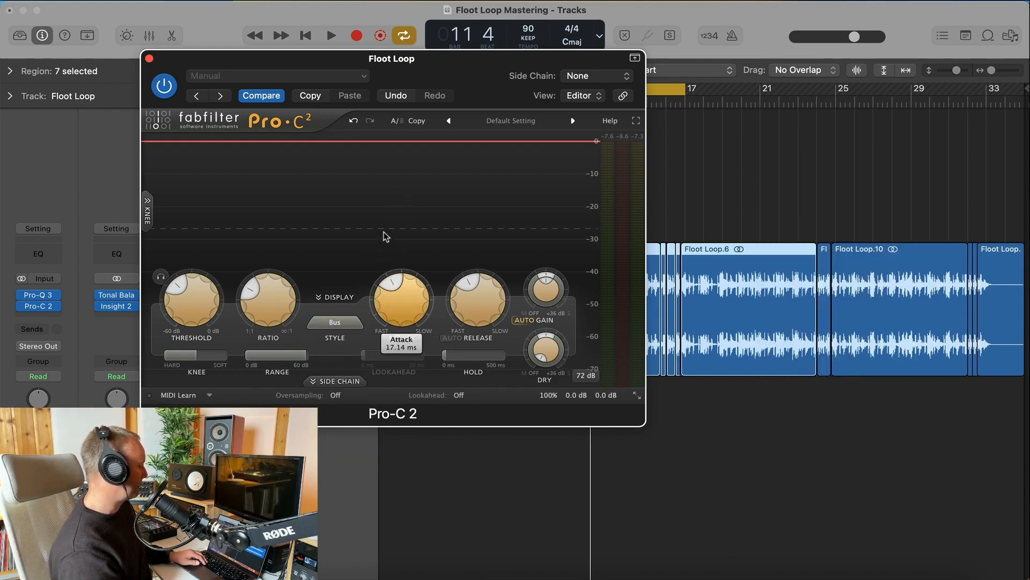
{"action": "left_click_drag", "start_coordinate": [393, 225], "coordinate": [394, 205]}
{"action": "left_click_drag", "start_coordinate": [473, 302], "coordinate": [473, 313]}
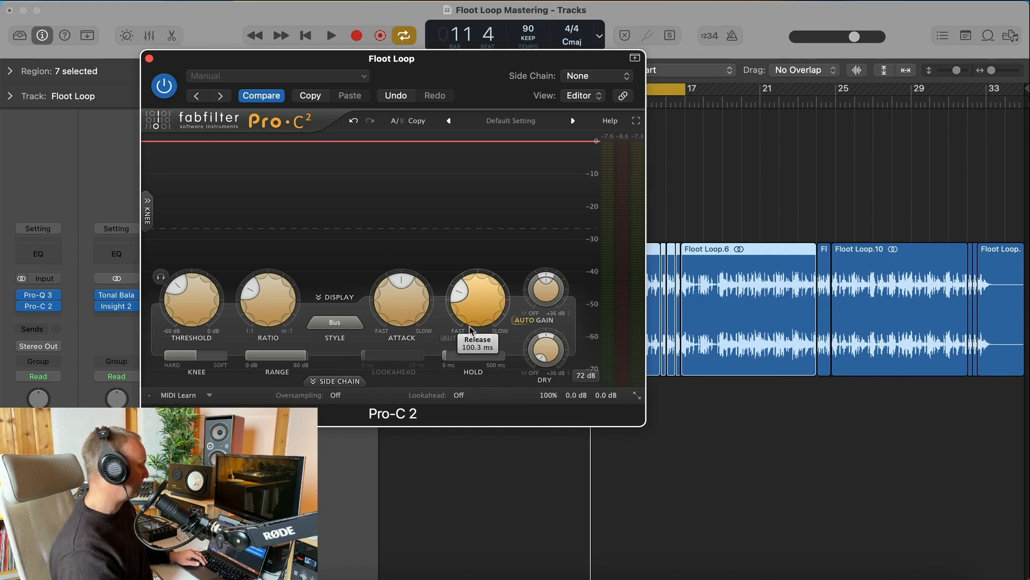
Lower the threshold below -37.8 dB for exaggerated compression and lengthen the release to about 302 ms during playback.
{"action": "left_click_drag", "start_coordinate": [193, 303], "coordinate": [205, 240]}
{"action": "key", "text": "space"}
{"action": "left_click_drag", "start_coordinate": [208, 291], "coordinate": [184, 308]}
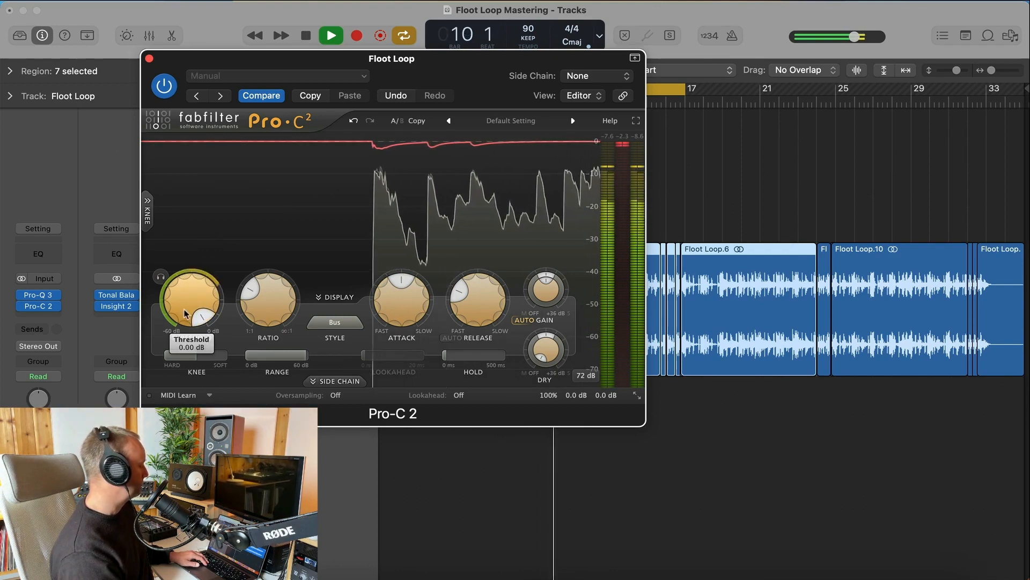
{"action": "key", "text": "space"}
{"action": "left_click", "coordinate": [184, 309]}
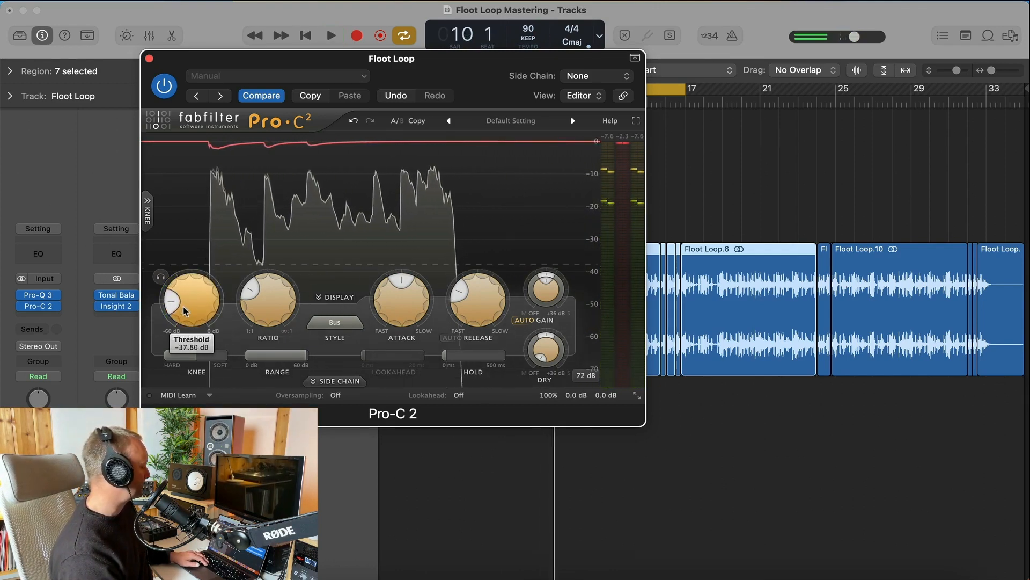
{"action": "key", "text": "space"}
{"action": "scroll", "coordinate": [183, 307], "scroll_direction": "down", "scroll_amount": 5}
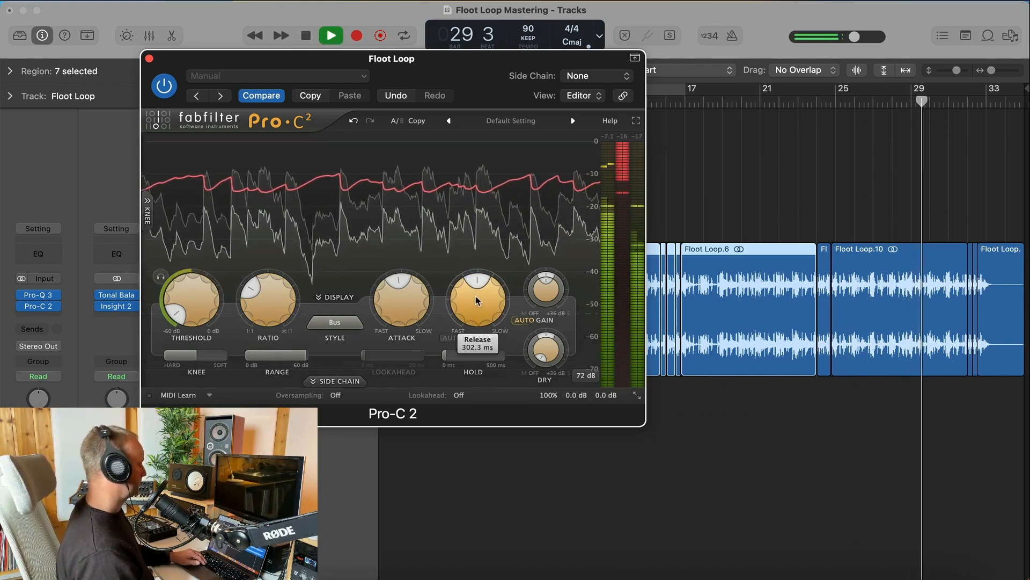
Reset the compressor threshold to 0 dB and bring it down again during playback.
{"action": "key", "text": "space"}
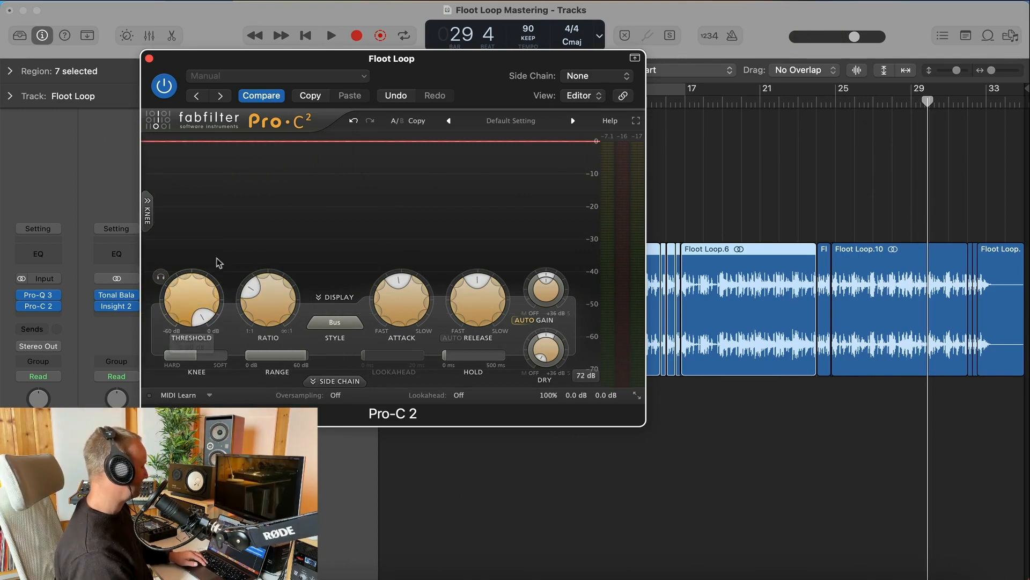
{"action": "key", "text": "space"}
{"action": "left_click_drag", "start_coordinate": [186, 293], "coordinate": [186, 396]}
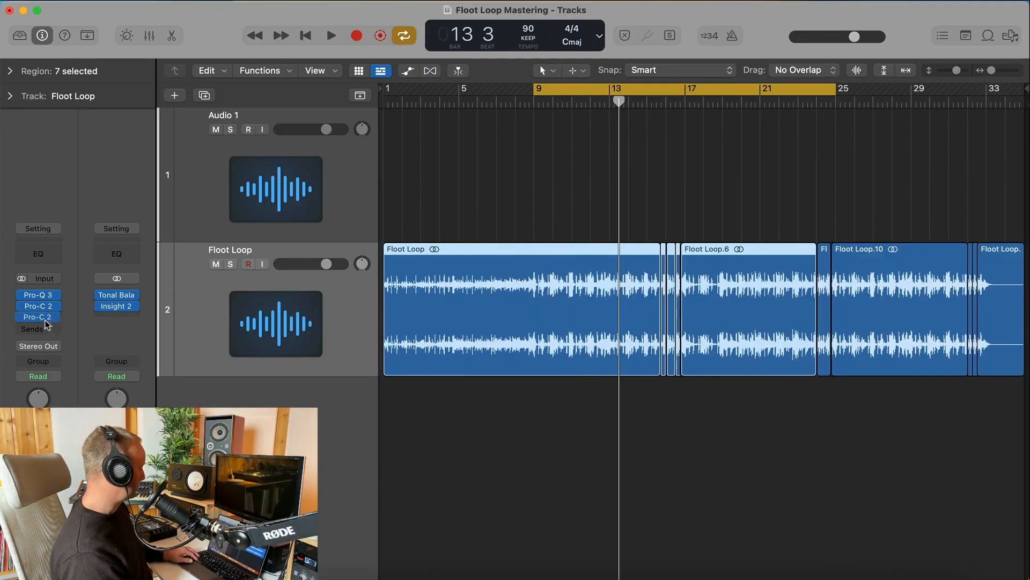
Open the second Pro-C 2 on the Floot Loop track and change its style to Mastering.
{"action": "left_click", "coordinate": [46, 318]}
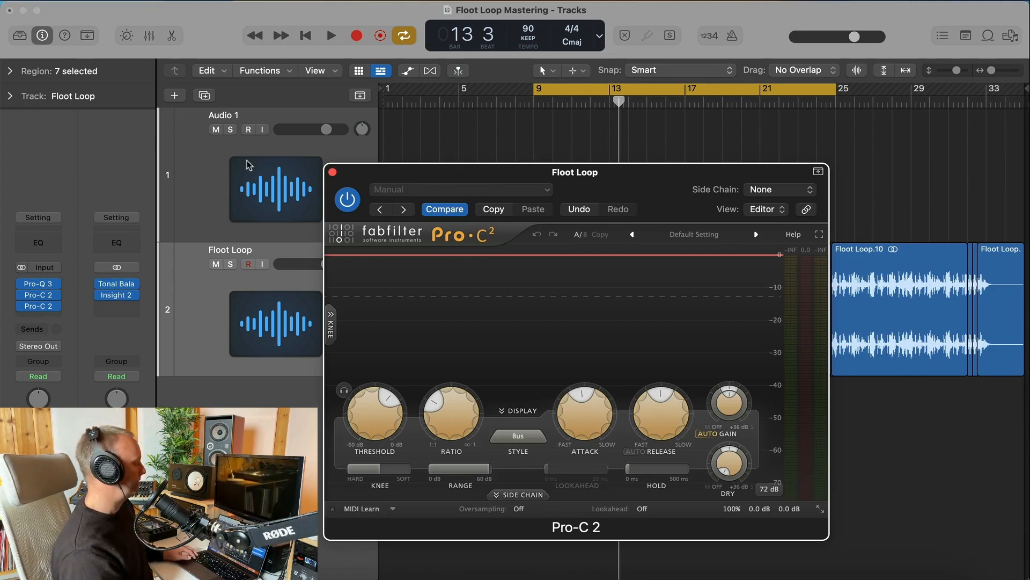
{"action": "left_click", "coordinate": [529, 436]}
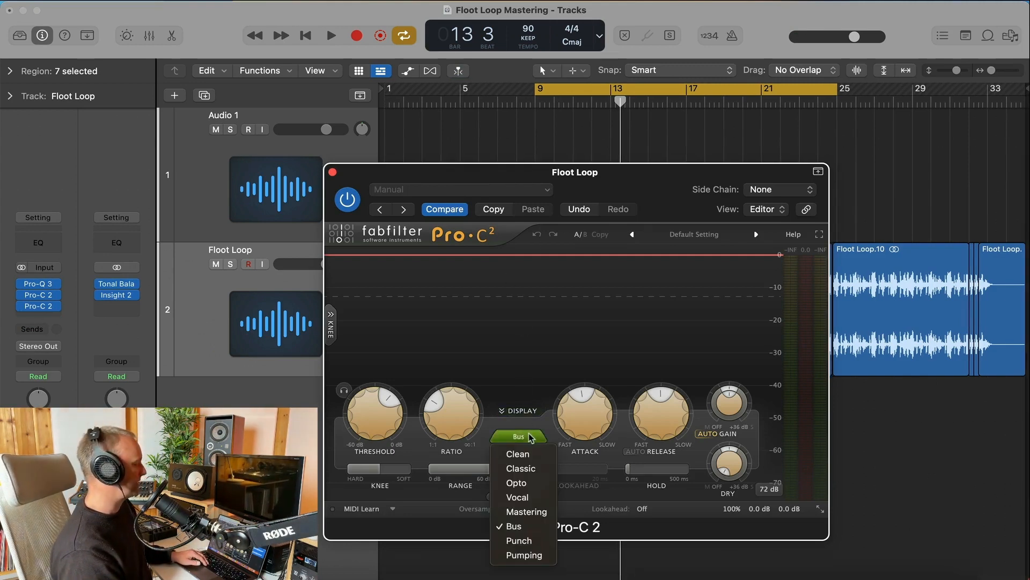
{"action": "left_click", "coordinate": [523, 511]}
Play the loop to check the second compressor's ratio and threshold, and review the settings of the first Pro-C 2.
{"action": "key", "text": "space"}
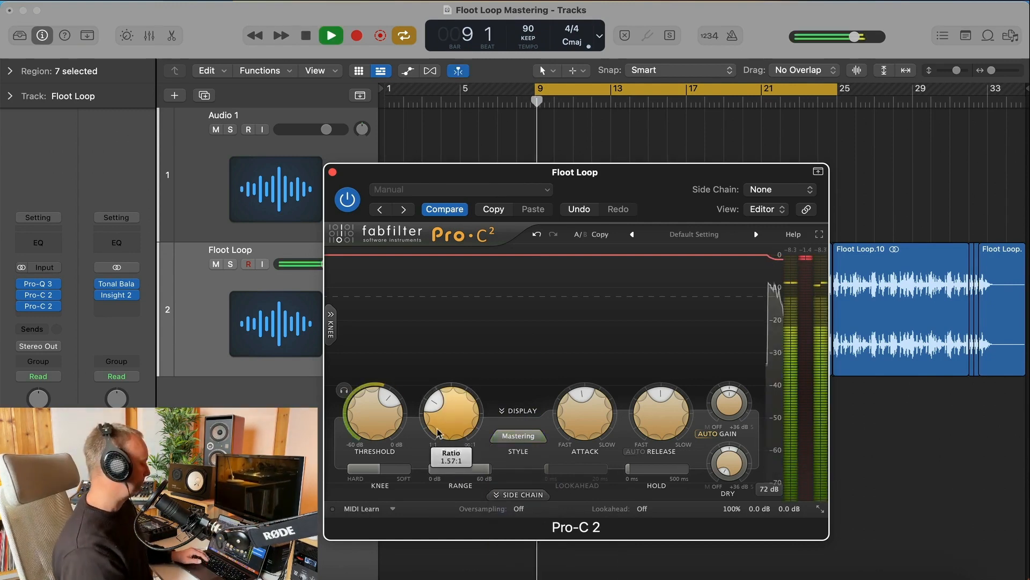
{"action": "mouse_move", "coordinate": [381, 422]}
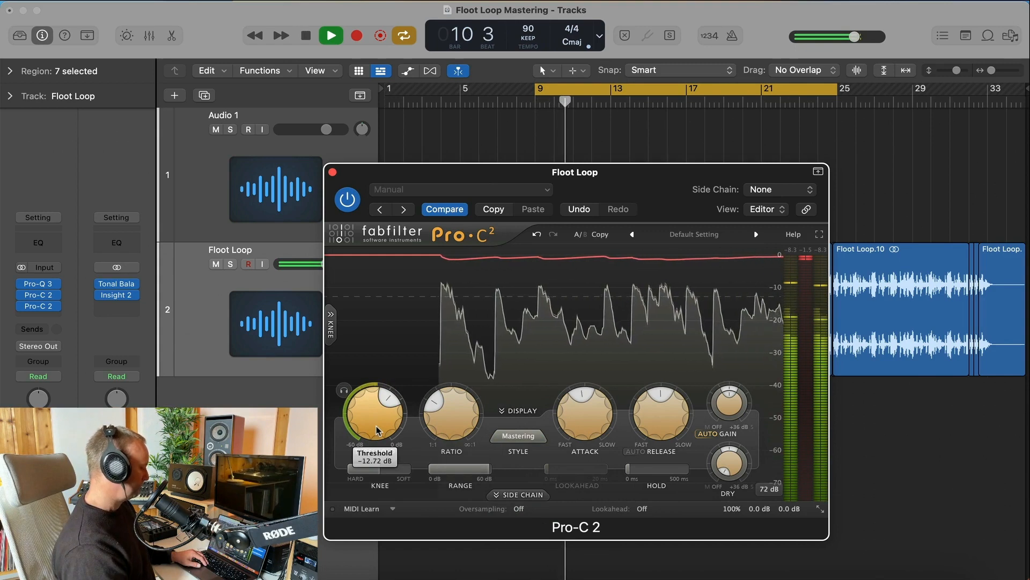
{"action": "key", "text": "space"}
{"action": "left_click", "coordinate": [39, 294]}
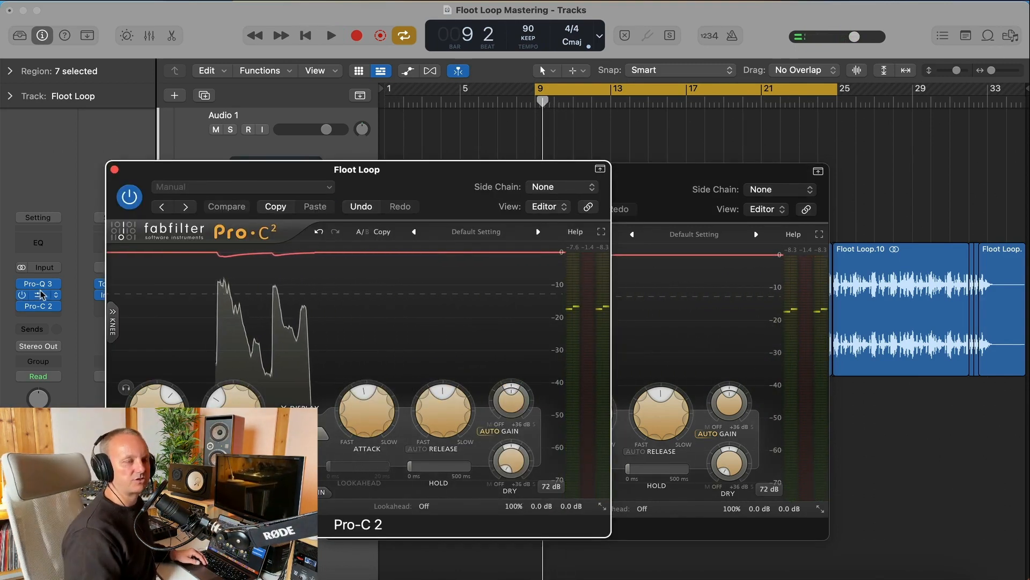
{"action": "left_click", "coordinate": [114, 171]}
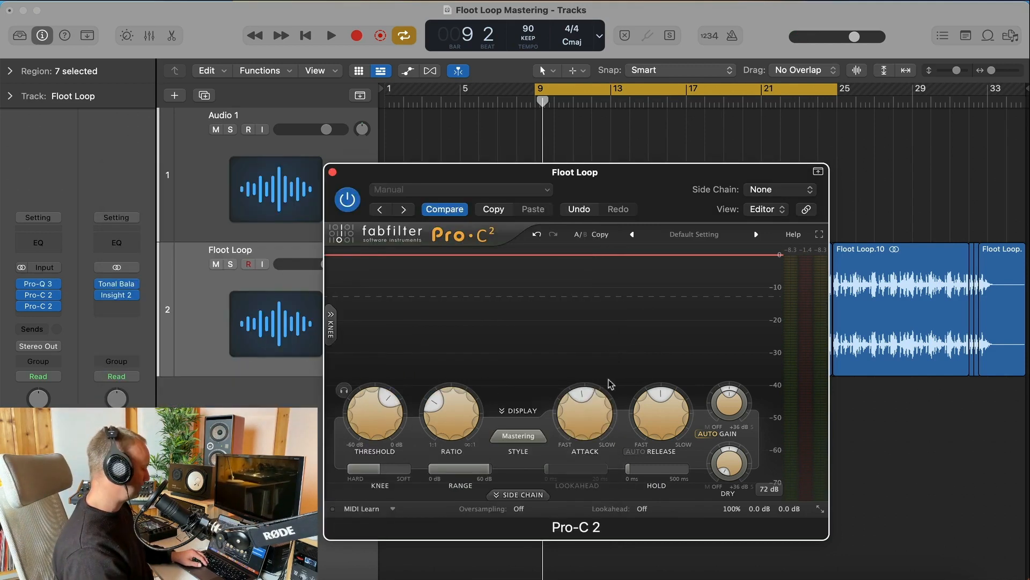
Shorten the second compressor's attack to 2.75 ms and set its threshold to -11.86 dB while checking the playback.
{"action": "left_click_drag", "start_coordinate": [581, 418], "coordinate": [581, 444]}
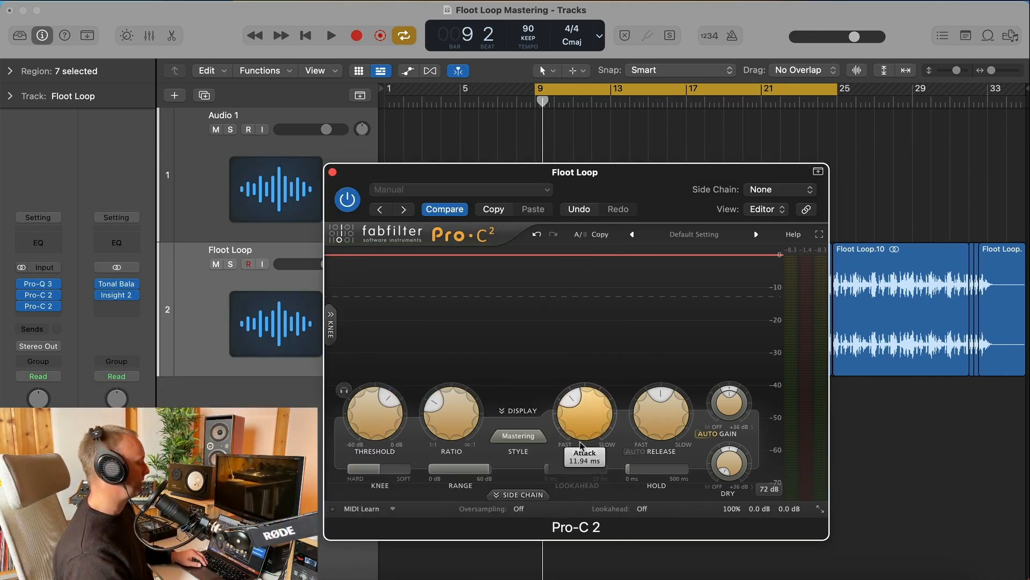
{"action": "key", "text": "space"}
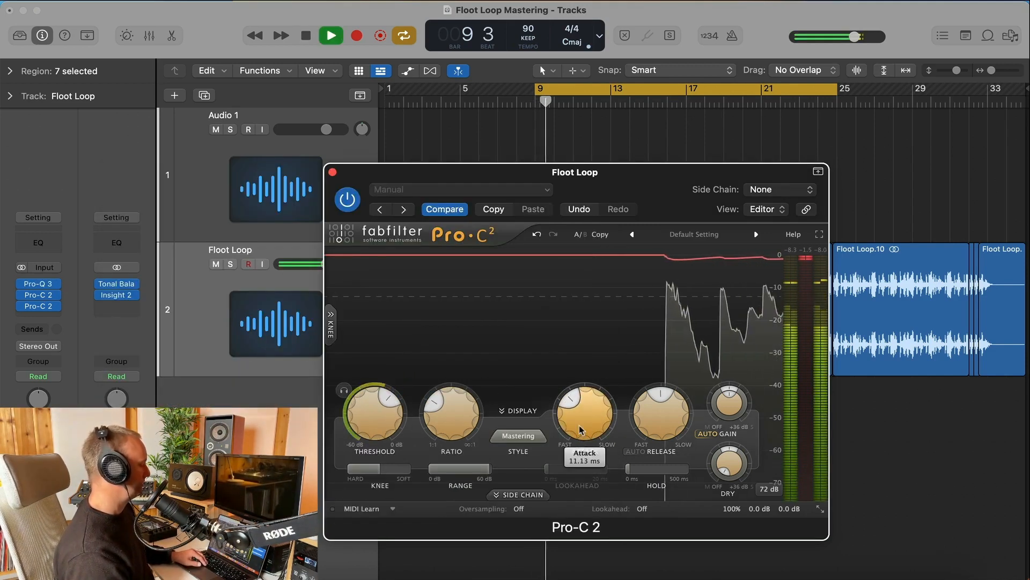
{"action": "left_click_drag", "start_coordinate": [580, 429], "coordinate": [577, 450]}
{"action": "key", "text": "space"}
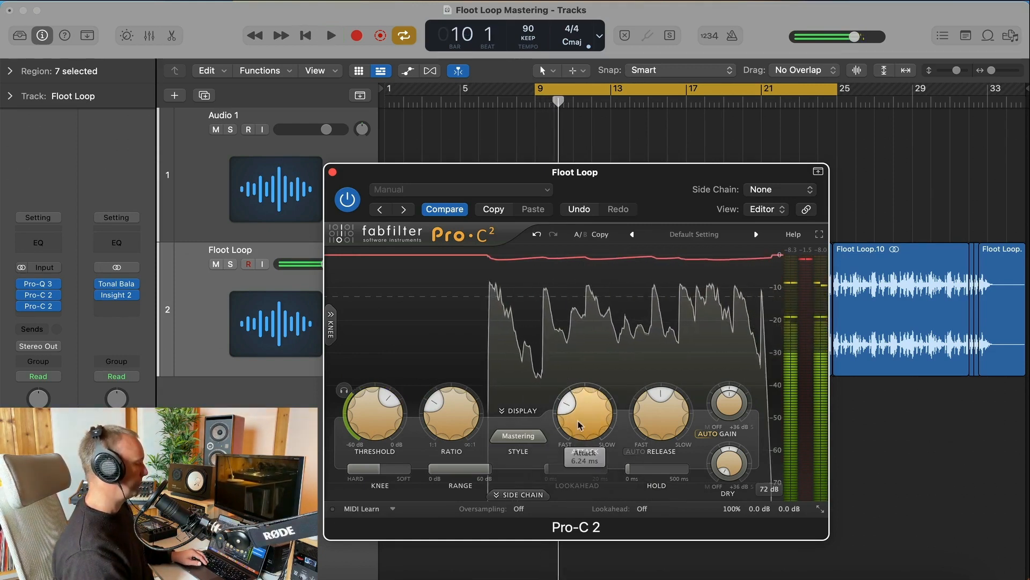
{"action": "left_click_drag", "start_coordinate": [579, 414], "coordinate": [580, 437]}
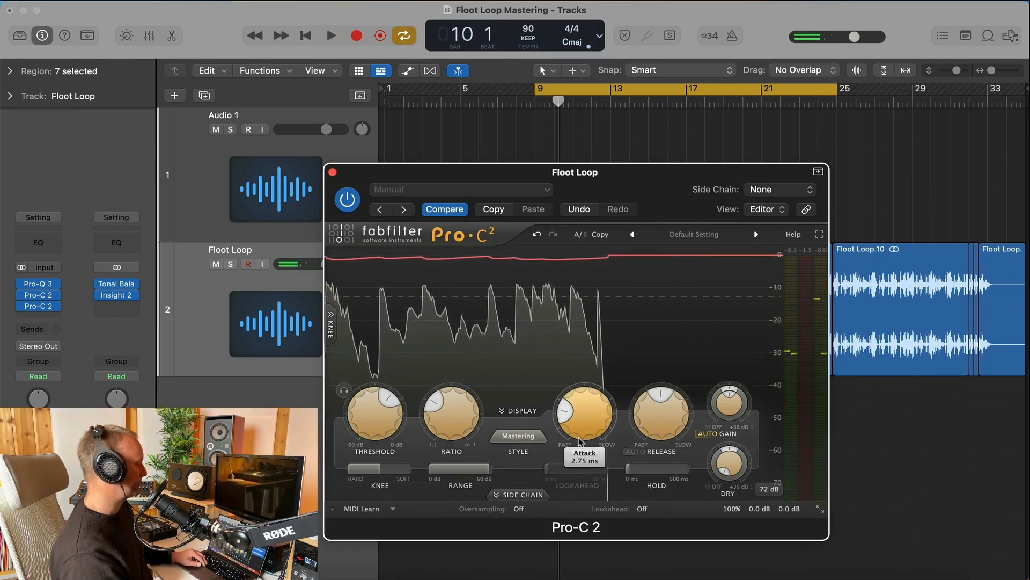
{"action": "left_click_drag", "start_coordinate": [385, 403], "coordinate": [385, 399]}
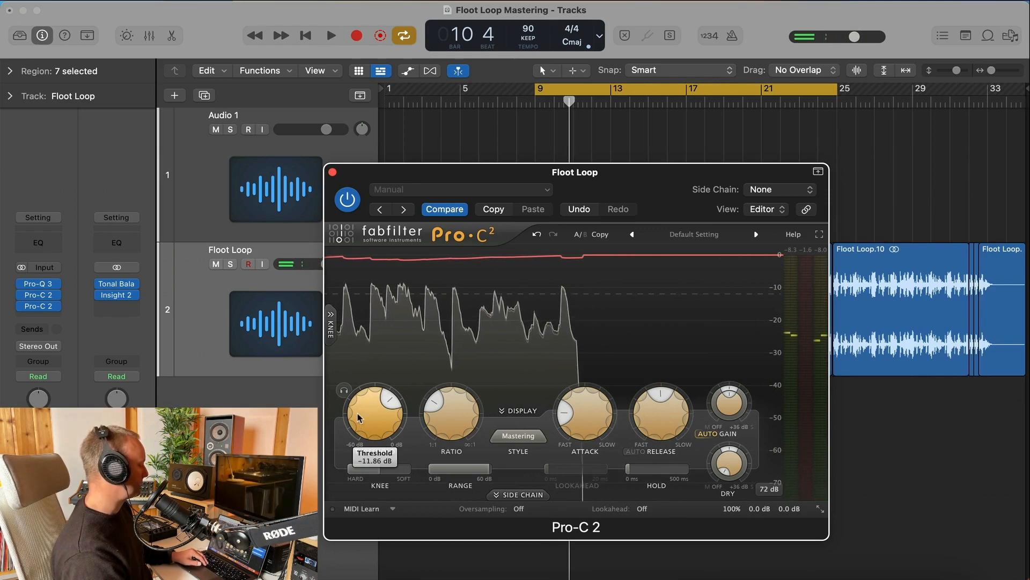
{"action": "left_click", "coordinate": [332, 172]}
Compare the loop with Pro-Q 3 and both Pro-C 2 compressors bypassed and re-engaged during playback.
{"action": "key", "text": "space"}
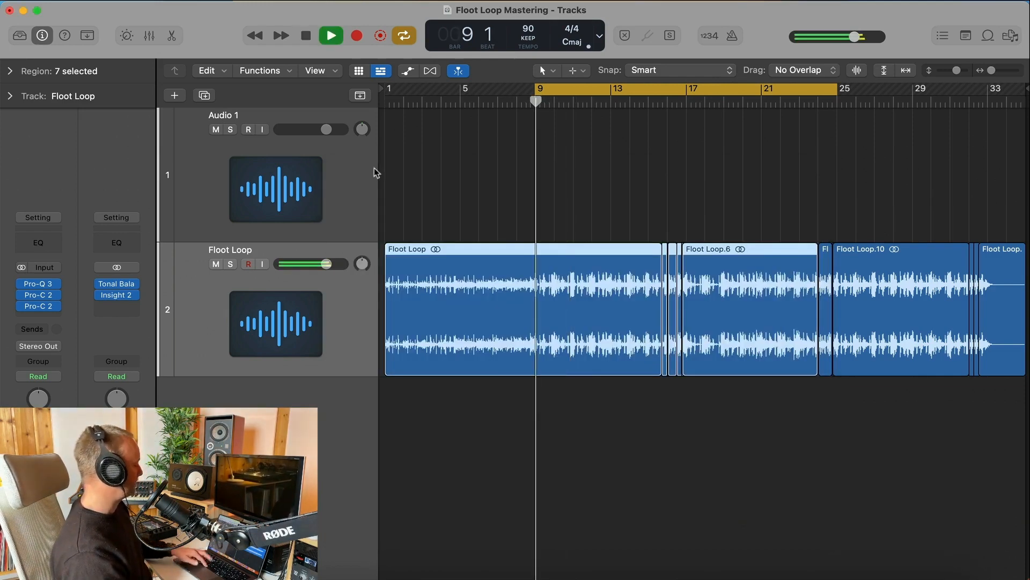
{"action": "mouse_move", "coordinate": [41, 295]}
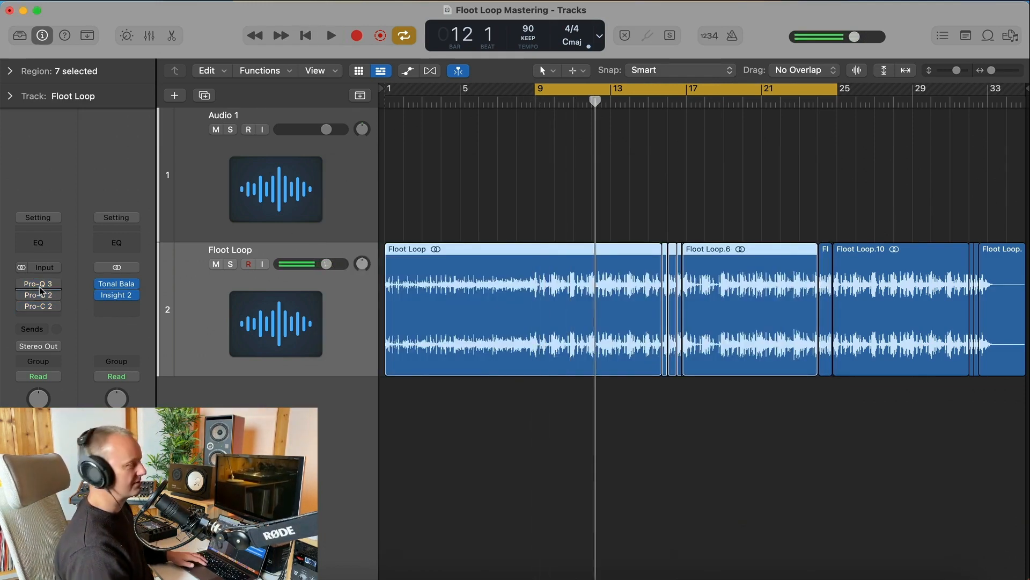
{"action": "key", "text": "space"}
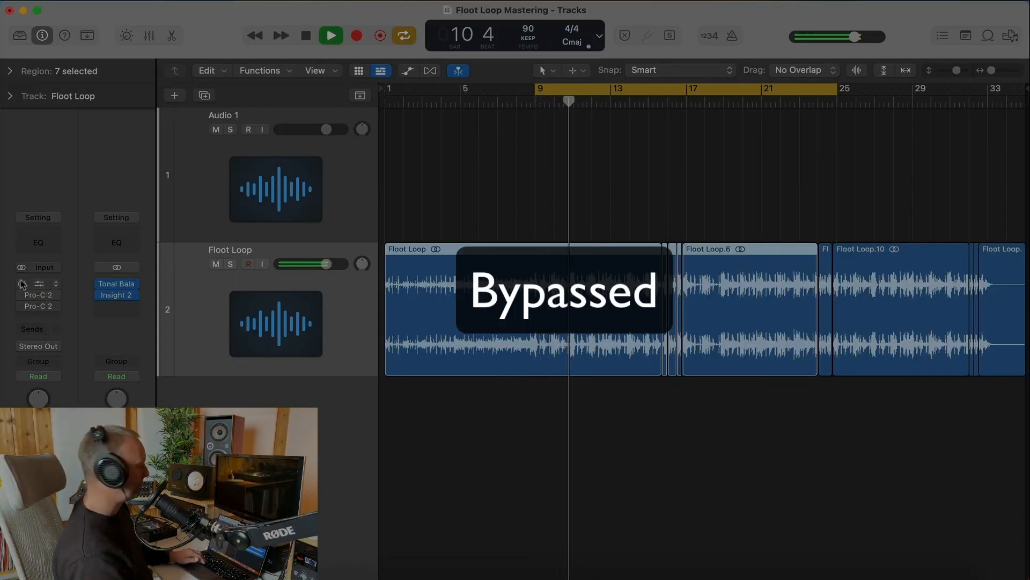
{"action": "left_click", "coordinate": [22, 284]}
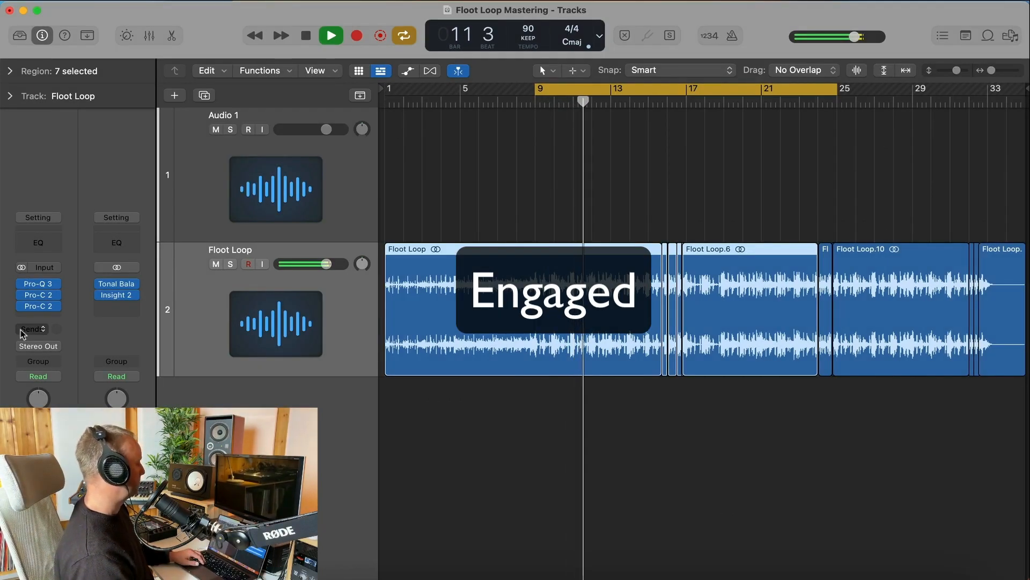
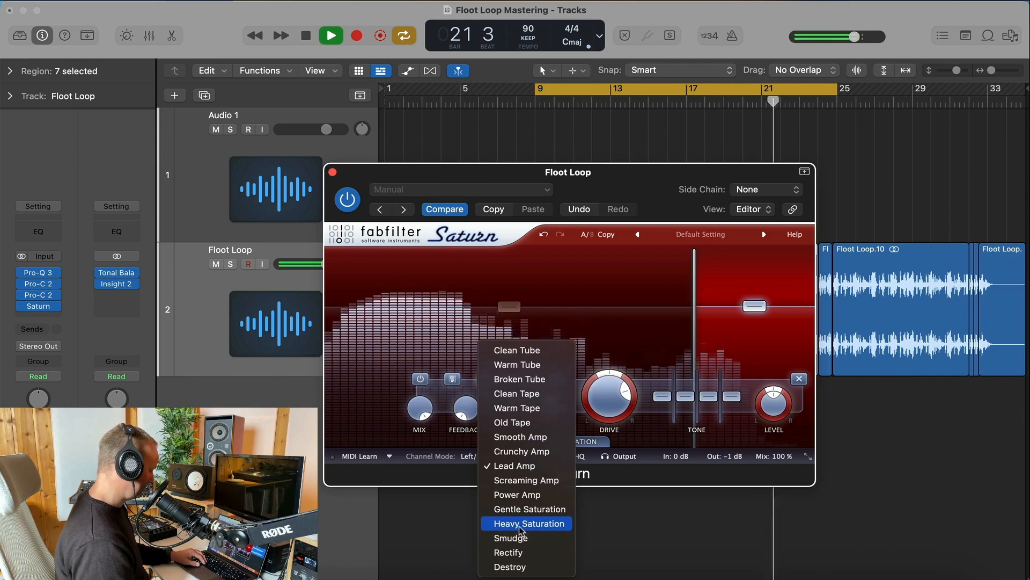
Audition Heavy Saturation on Saturn's high band, switch it to Destroy and check the band crossover at about 3687 Hz.
{"action": "left_click", "coordinate": [528, 524]}
{"action": "left_click", "coordinate": [518, 379]}
{"action": "scroll", "coordinate": [531, 553], "scroll_direction": "down", "scroll_amount": 3}
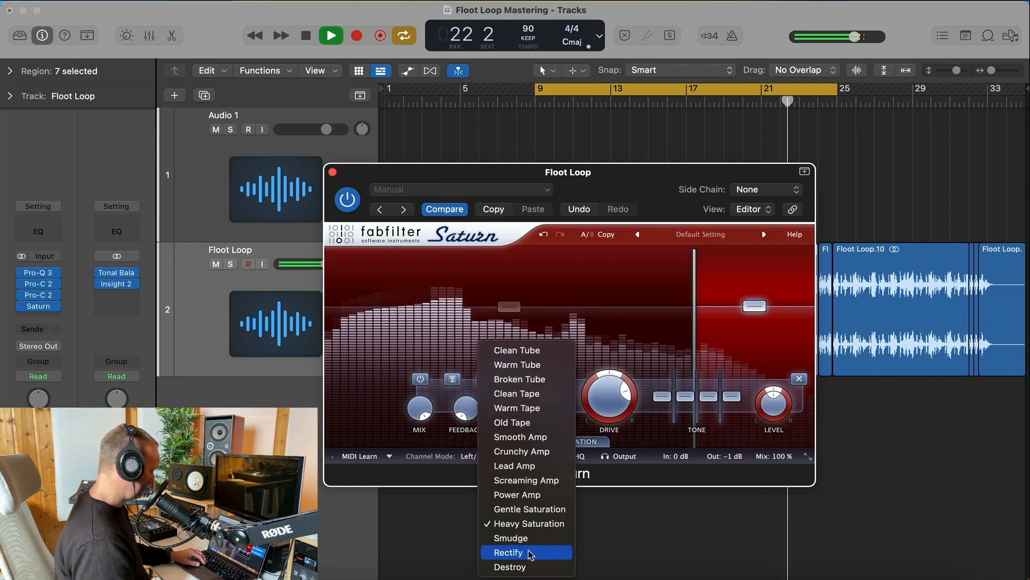
{"action": "left_click", "coordinate": [527, 564]}
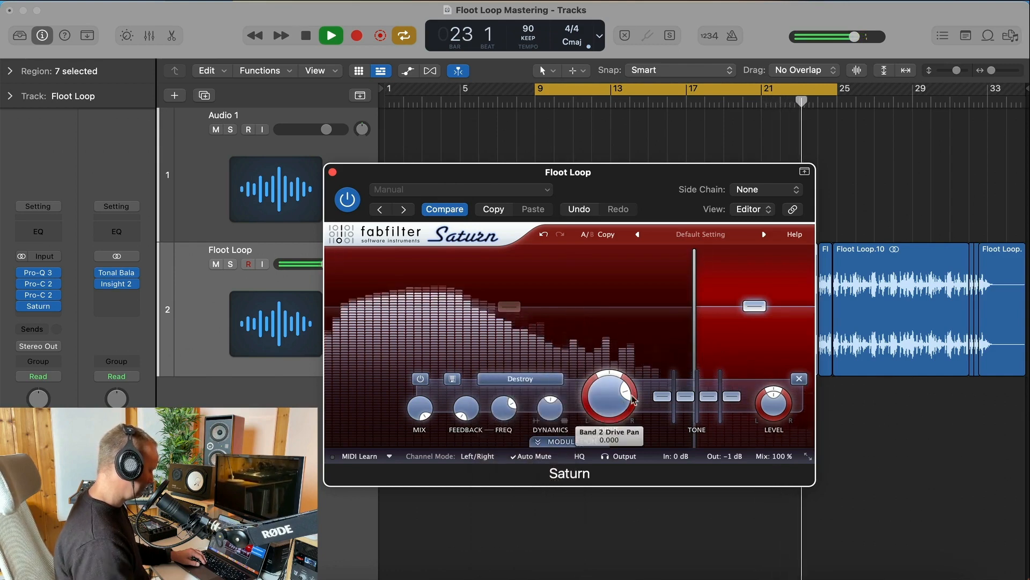
{"action": "left_click", "coordinate": [521, 379]}
{"action": "left_click", "coordinate": [693, 314]}
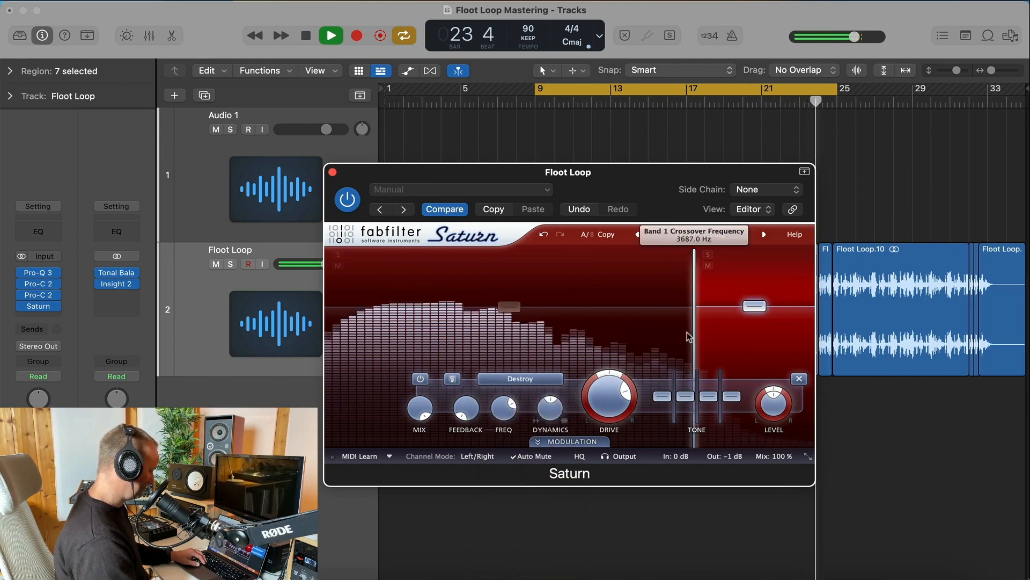
Raise Saturn's band crossover frequency, switch the high band's style to Heavy Saturation and play the loop briefly.
{"action": "mouse_move", "coordinate": [692, 314]}
{"action": "left_mouse_down"}
{"action": "mouse_move", "coordinate": [663, 318]}
{"action": "mouse_move", "coordinate": [695, 325]}
{"action": "left_mouse_up"}
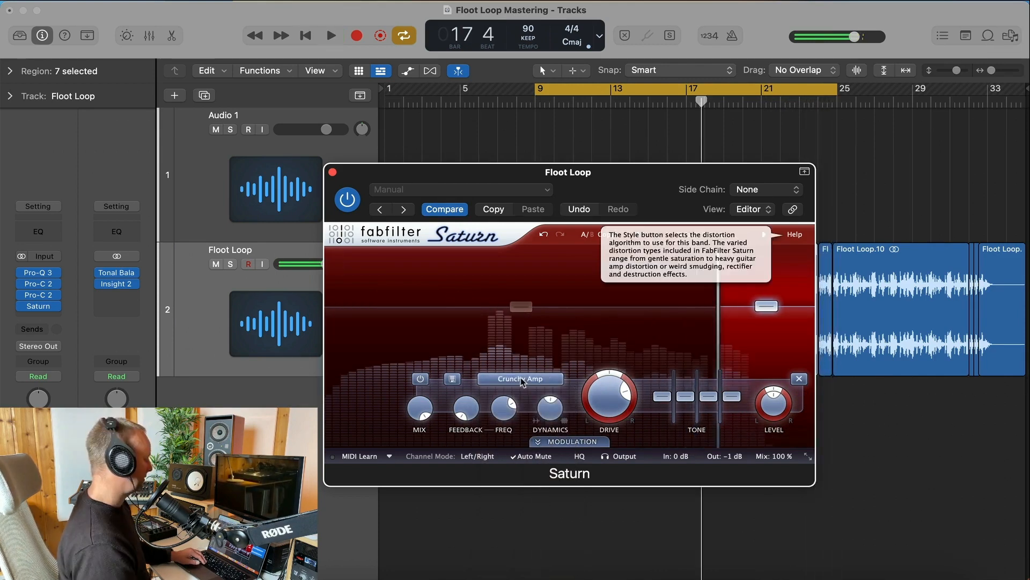
{"action": "left_click", "coordinate": [526, 379]}
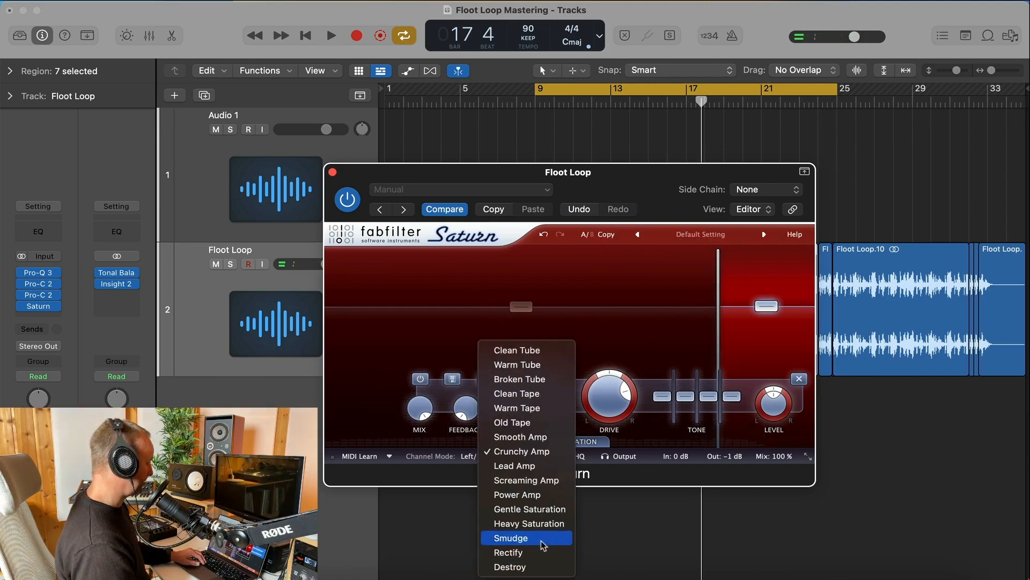
{"action": "left_click", "coordinate": [544, 524]}
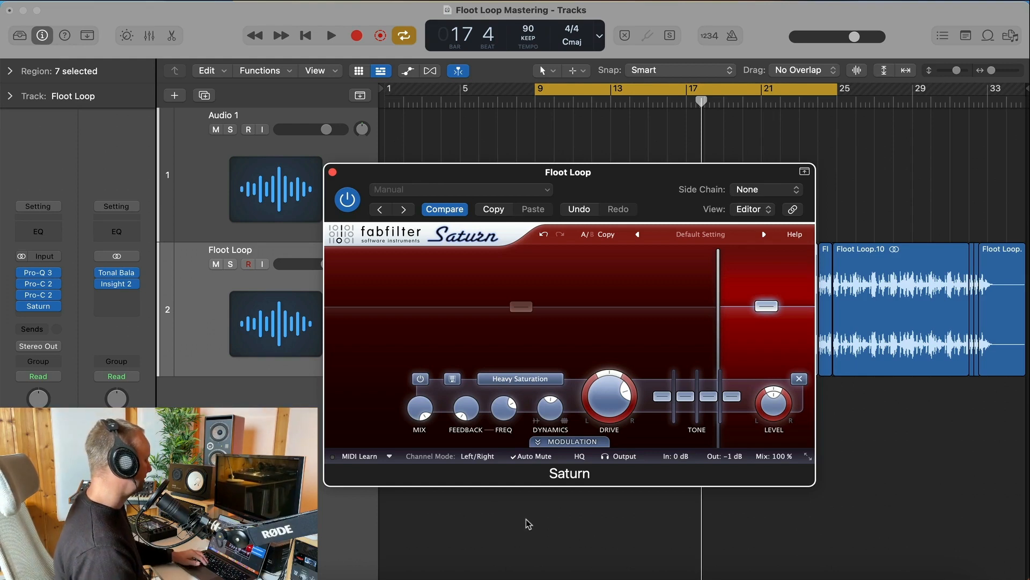
{"action": "key", "text": "space"}
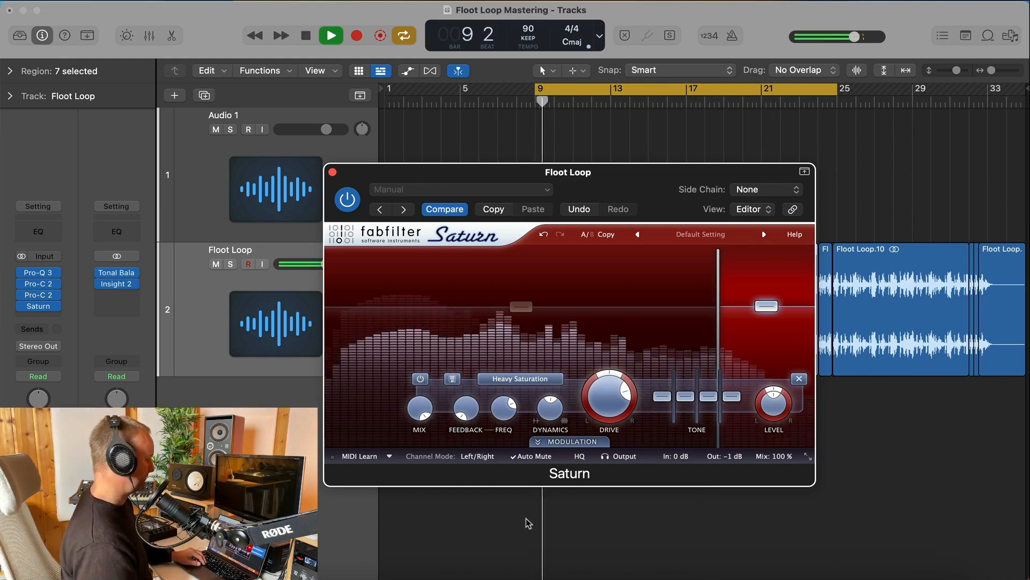
{"action": "key", "text": "space"}
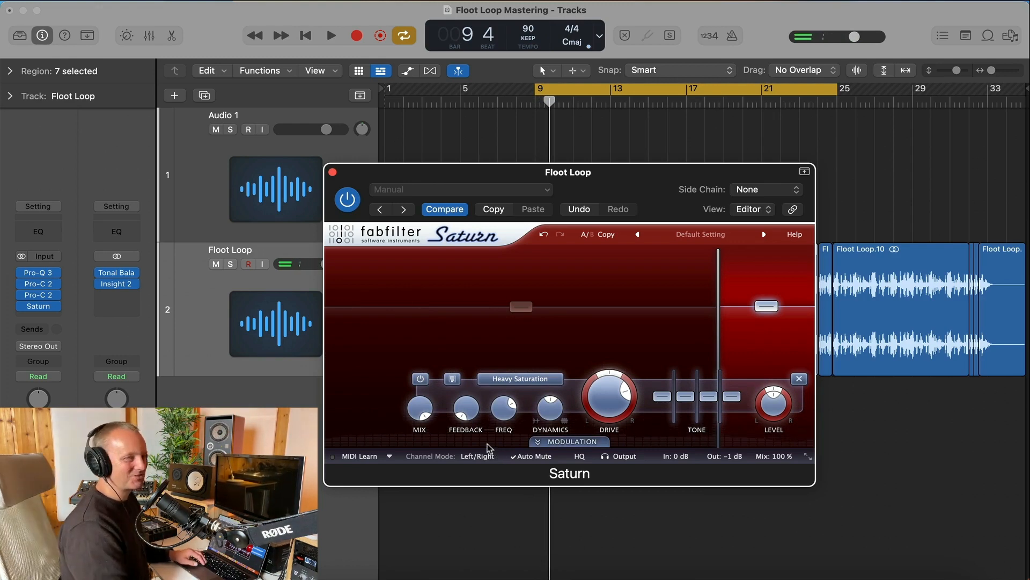
Set Saturn's high-band mix to 0%, compare the loop with the plug-in bypassed and re-engaged, and close its window.
{"action": "mouse_move", "coordinate": [427, 408]}
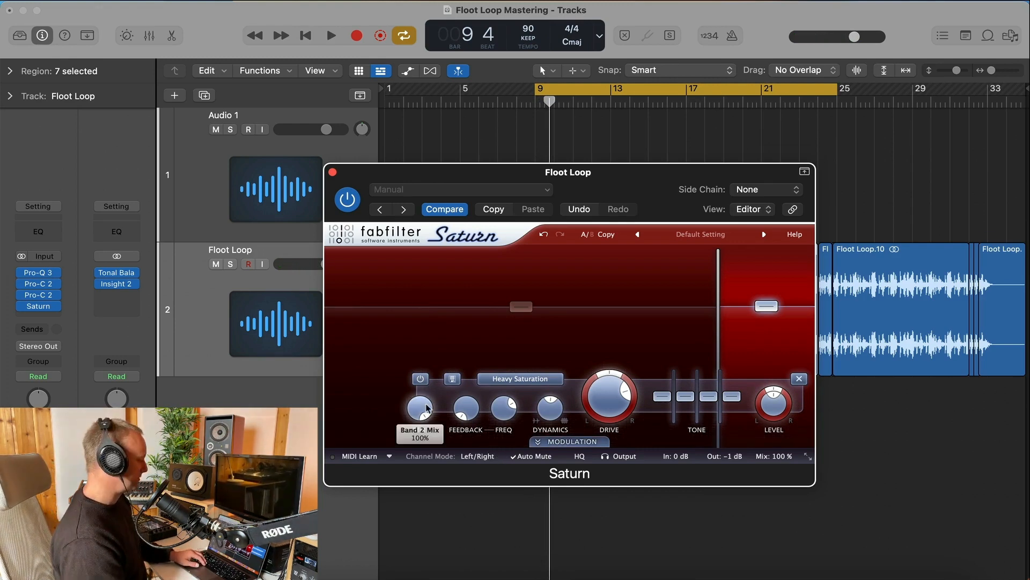
{"action": "key", "text": "space"}
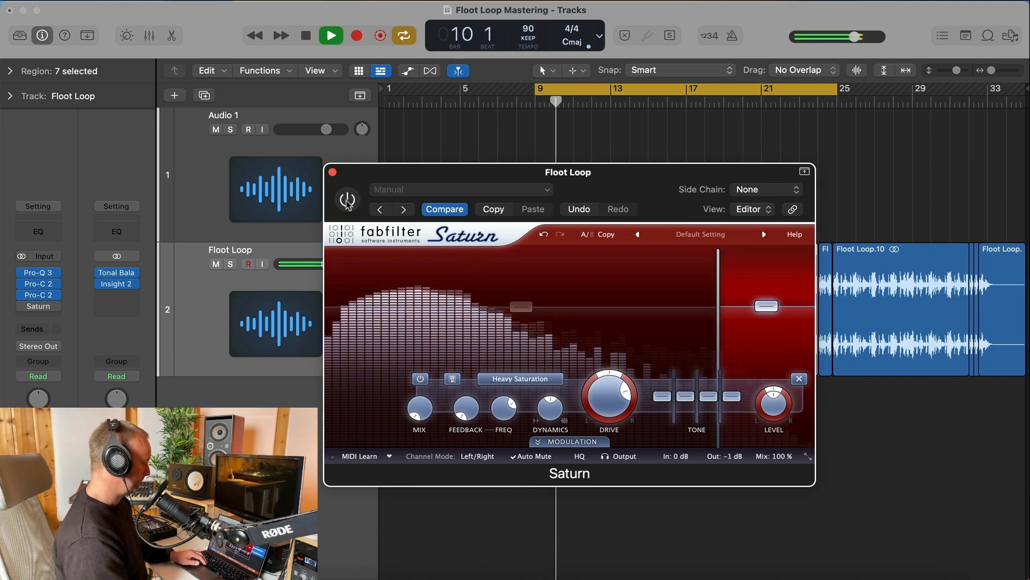
{"action": "key", "text": "space"}
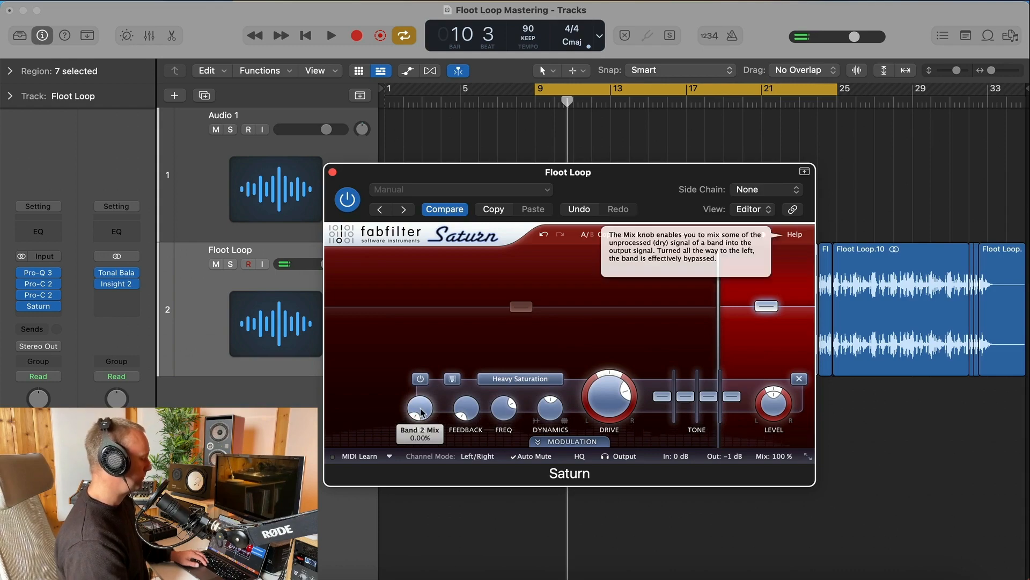
{"action": "left_click", "coordinate": [348, 199]}
{"action": "key", "text": "space"}
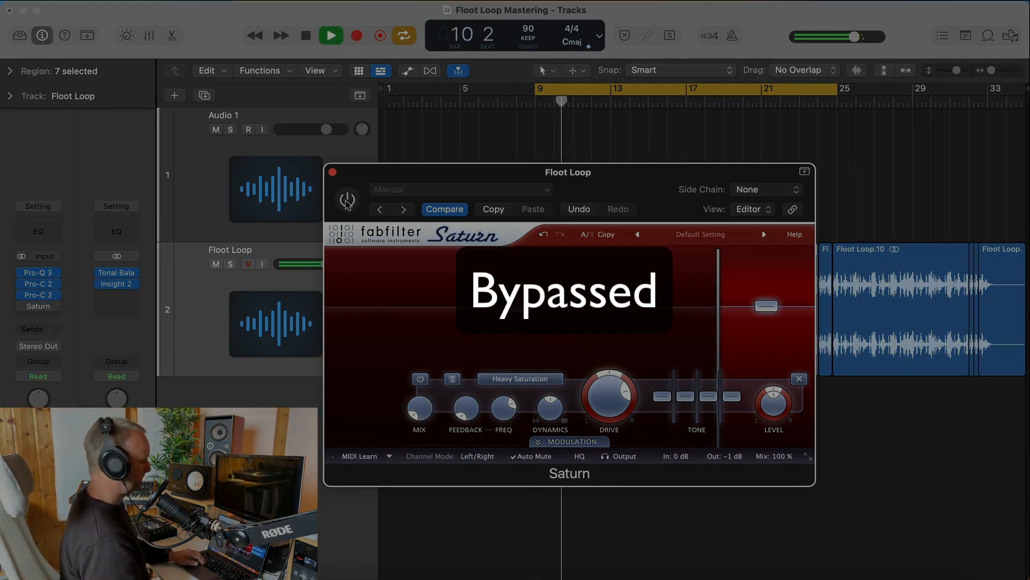
{"action": "left_click", "coordinate": [347, 199]}
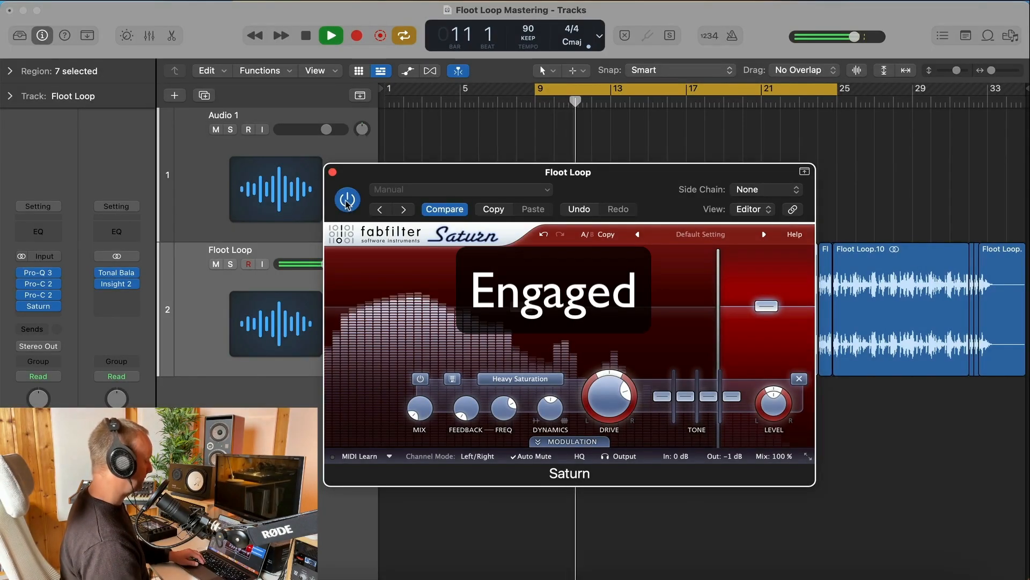
{"action": "left_click", "coordinate": [332, 173]}
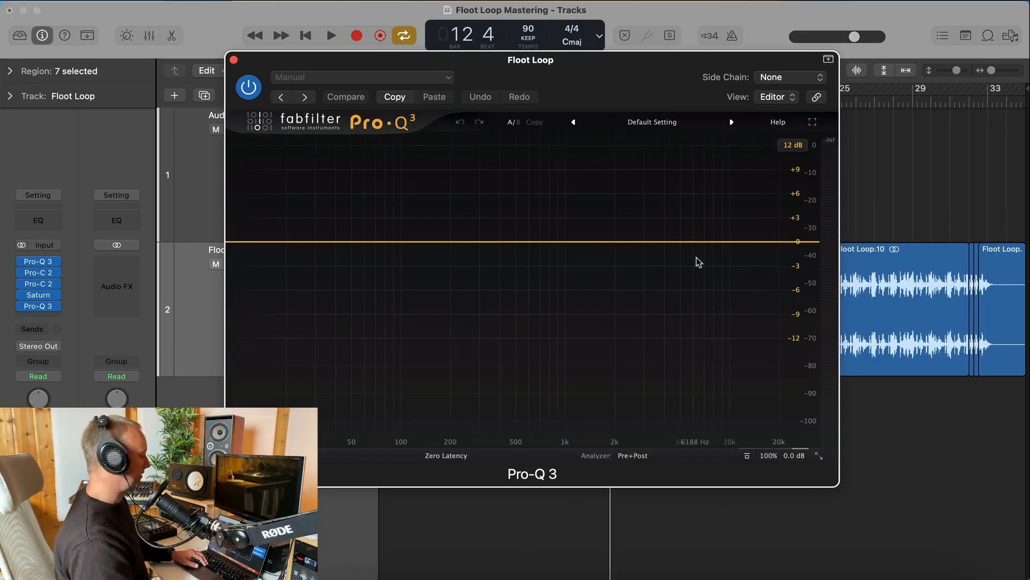
Add two bell bands in the second Pro-Q 3, the lower one at about 3270 Hz with a +0.27 dB gain.
{"action": "left_click", "coordinate": [720, 242]}
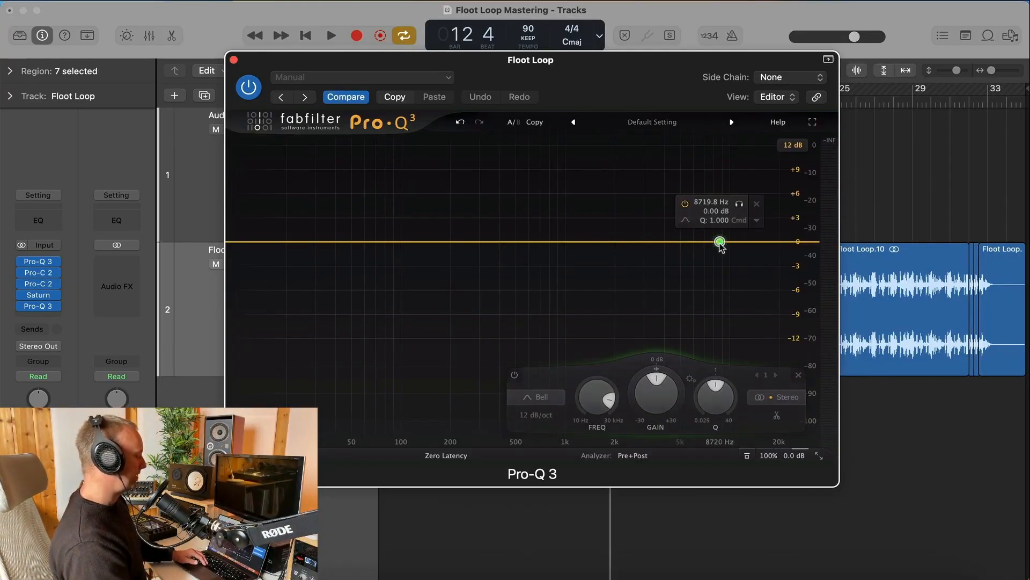
{"action": "left_click", "coordinate": [650, 243]}
{"action": "left_click_drag", "start_coordinate": [721, 239], "coordinate": [651, 239]}
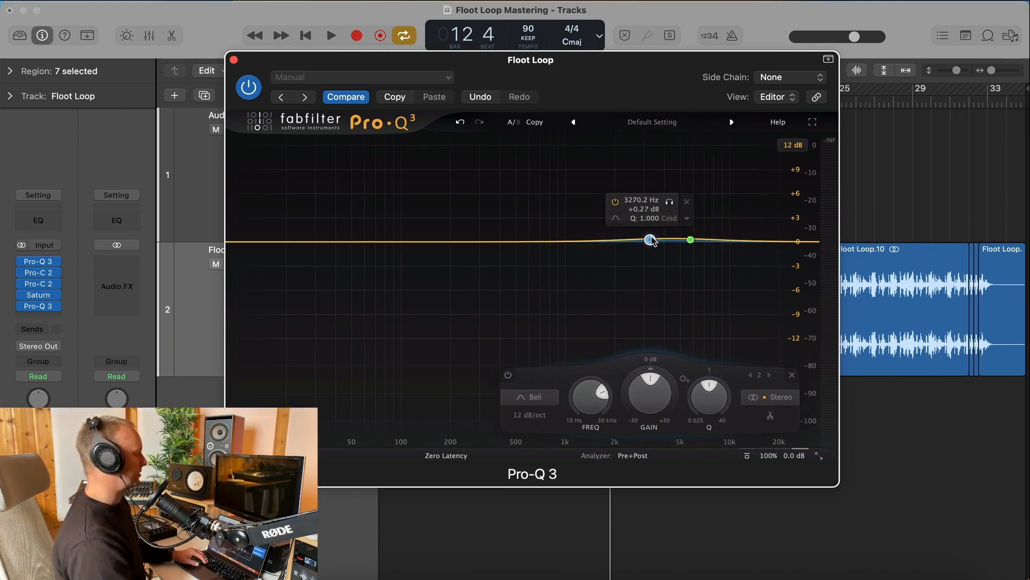
Assign the higher bell band to the right channel only and the lower bell band to the left channel only.
{"action": "left_click", "coordinate": [691, 240]}
{"action": "left_click", "coordinate": [799, 395]}
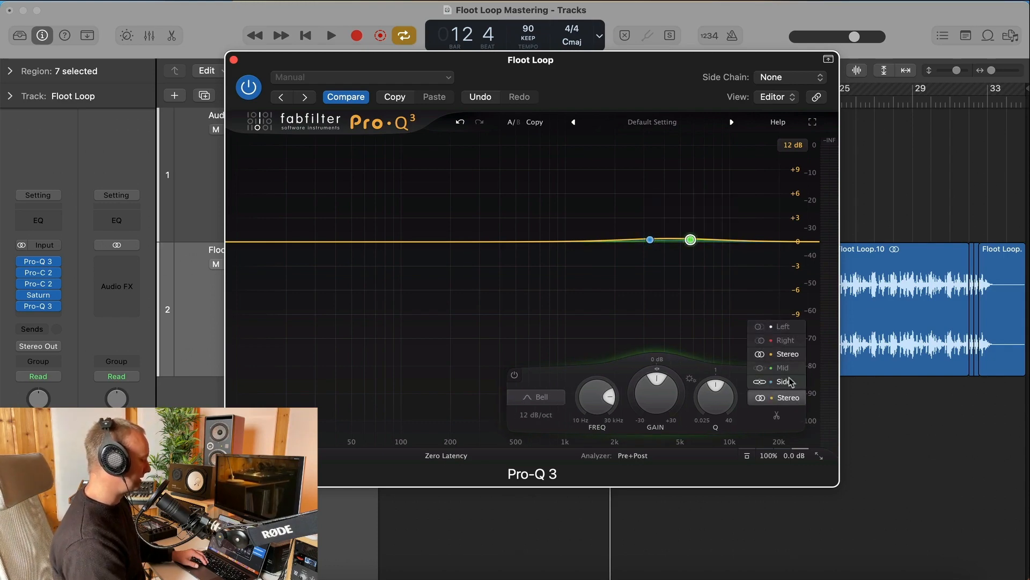
{"action": "left_click", "coordinate": [785, 340]}
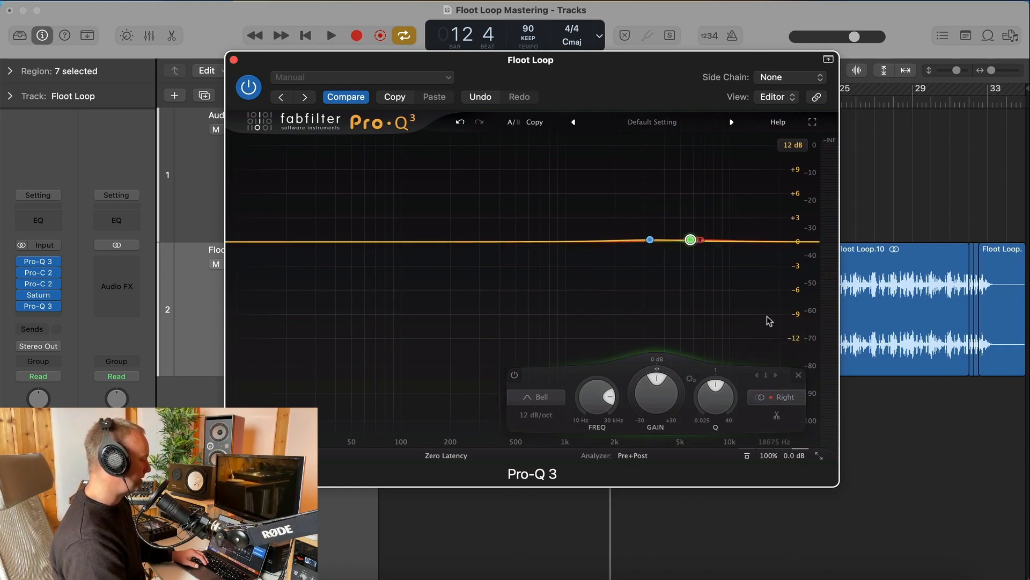
{"action": "left_click", "coordinate": [650, 240]}
{"action": "left_click", "coordinate": [768, 397]}
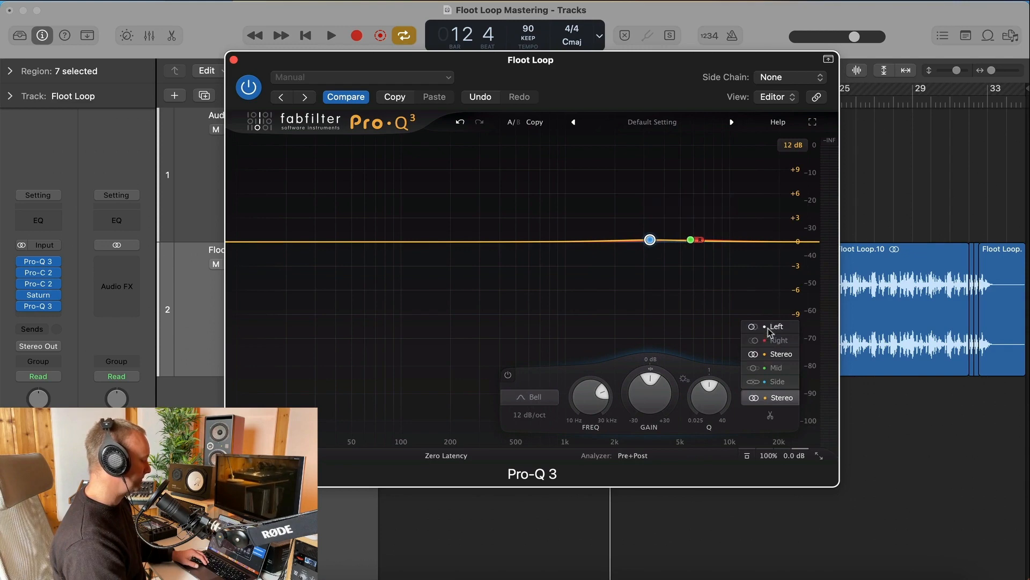
{"action": "left_click", "coordinate": [776, 327]}
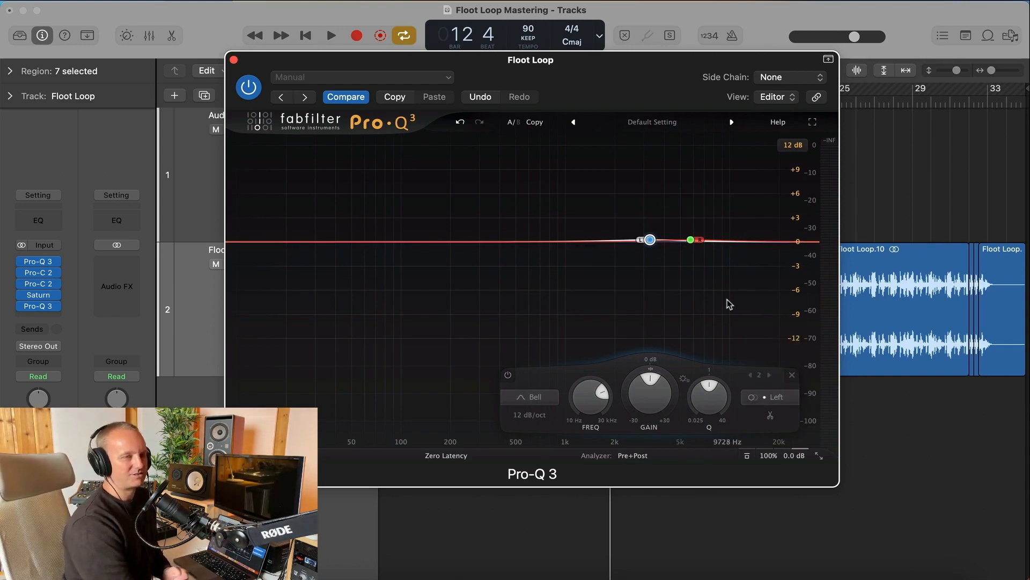
During playback, boost the left-channel bell to +6.26 dB at about 2099 Hz and the right-channel bell to +5.95 dB at about 6217 Hz.
{"action": "mouse_move", "coordinate": [696, 242]}
{"action": "left_click_drag", "start_coordinate": [691, 241], "coordinate": [620, 180]}
{"action": "key", "text": "space"}
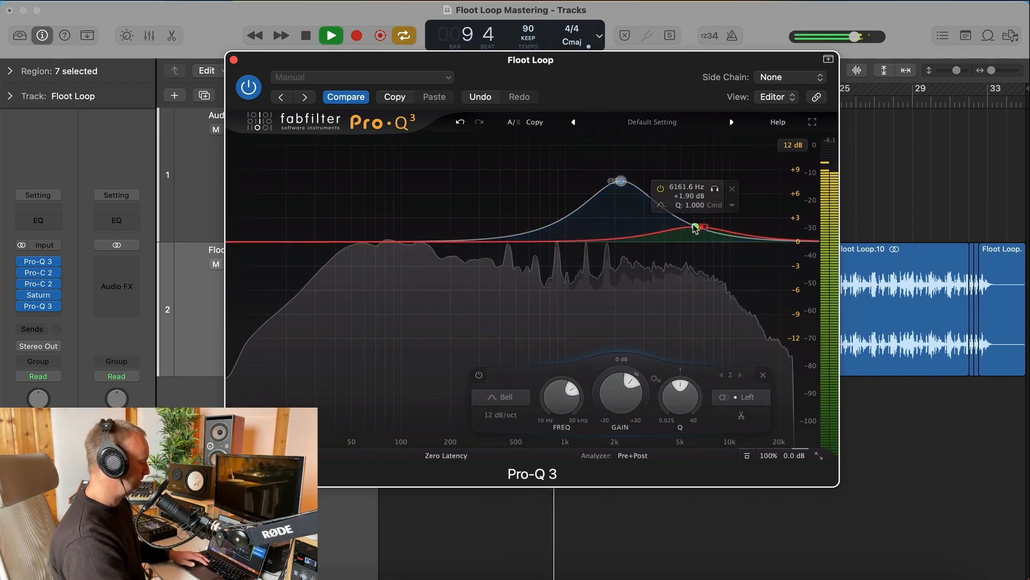
{"action": "left_click_drag", "start_coordinate": [696, 226], "coordinate": [697, 194]}
{"action": "left_click_drag", "start_coordinate": [620, 180], "coordinate": [619, 193]}
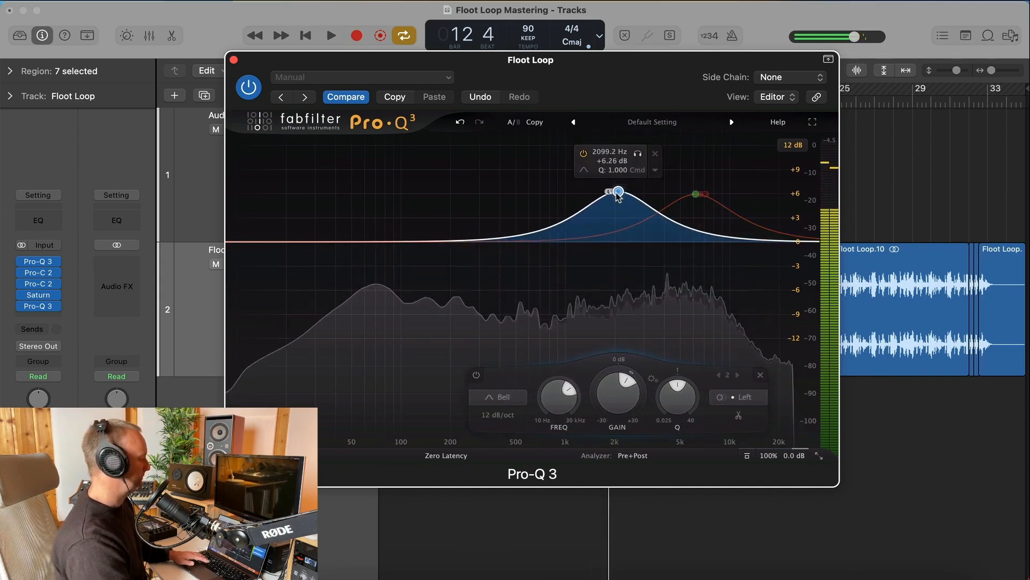
{"action": "key", "text": "space"}
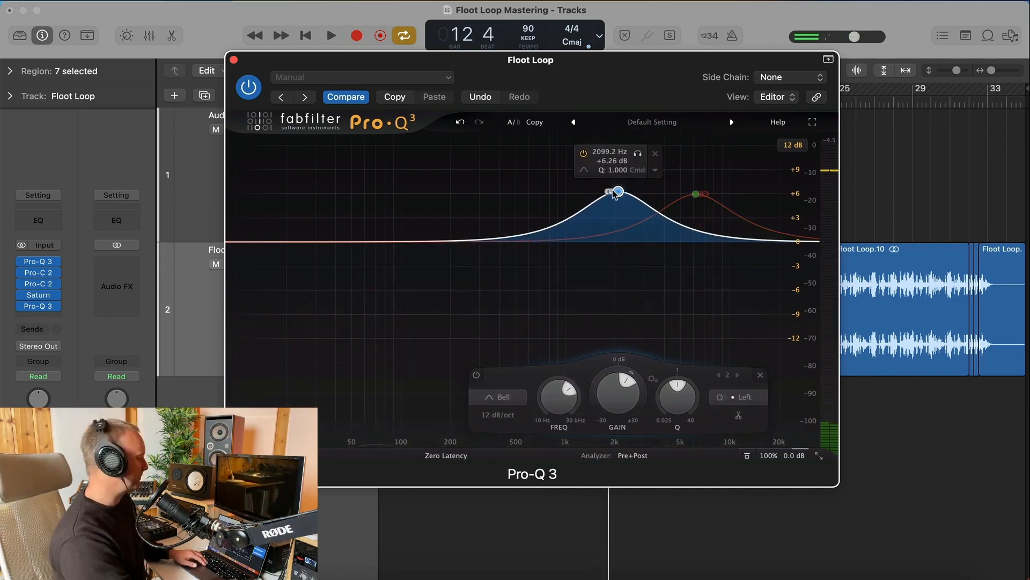
Lower the left-channel bell's frequency and move the right-channel bell to about 4327 Hz with +6.80 dB and a Q of 0.929.
{"action": "left_click_drag", "start_coordinate": [615, 193], "coordinate": [584, 190]}
{"action": "key", "text": "space"}
{"action": "left_click", "coordinate": [696, 194]}
{"action": "key", "text": "space"}
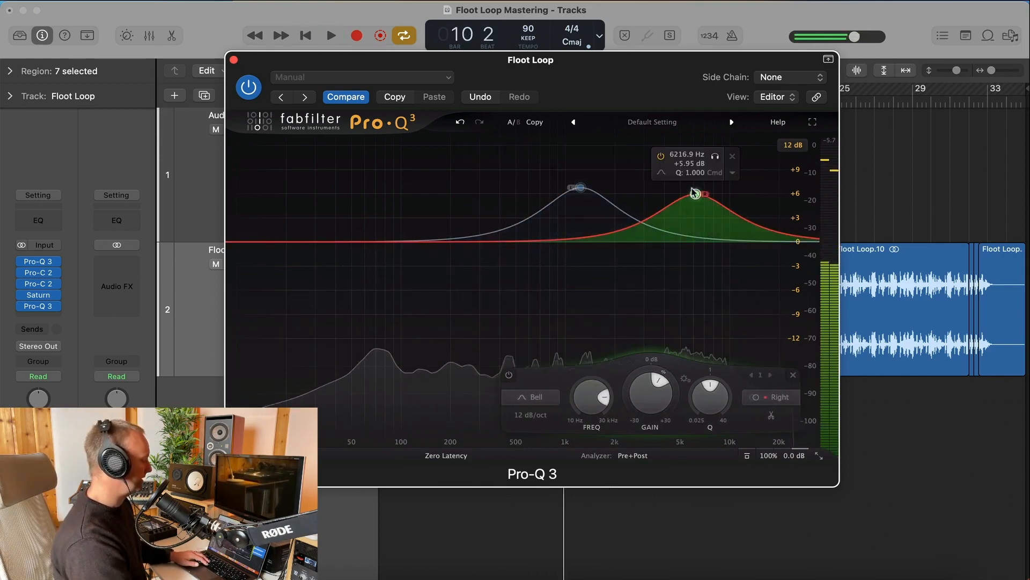
{"action": "left_click_drag", "start_coordinate": [696, 194], "coordinate": [677, 187]}
{"action": "key", "text": "space"}
{"action": "key", "text": "space"}
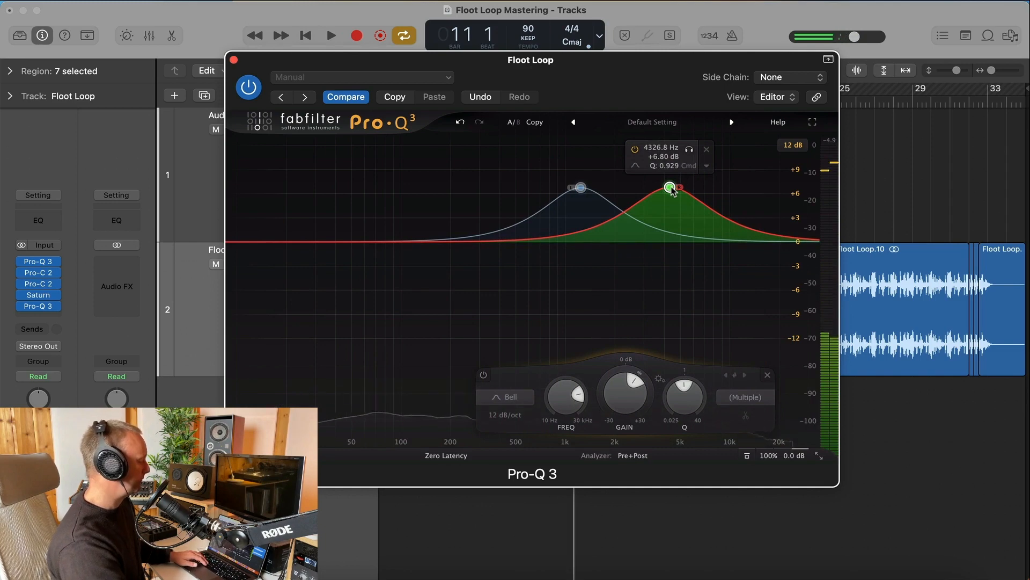
Reduce both bells together, bringing the right-channel one to 3.52 dB at 4574 Hz, and give them a downward dynamic range.
{"action": "key", "text": "space"}
{"action": "mouse_move", "coordinate": [672, 190]}
{"action": "left_mouse_down"}
{"action": "mouse_move", "coordinate": [677, 242]}
{"action": "mouse_move", "coordinate": [674, 202]}
{"action": "left_mouse_up"}
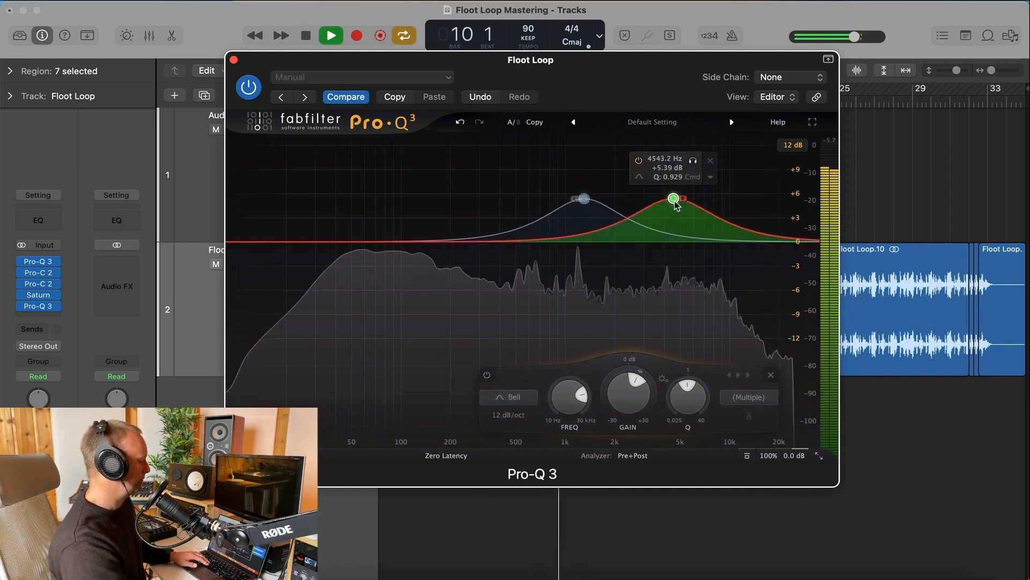
{"action": "key", "text": "space"}
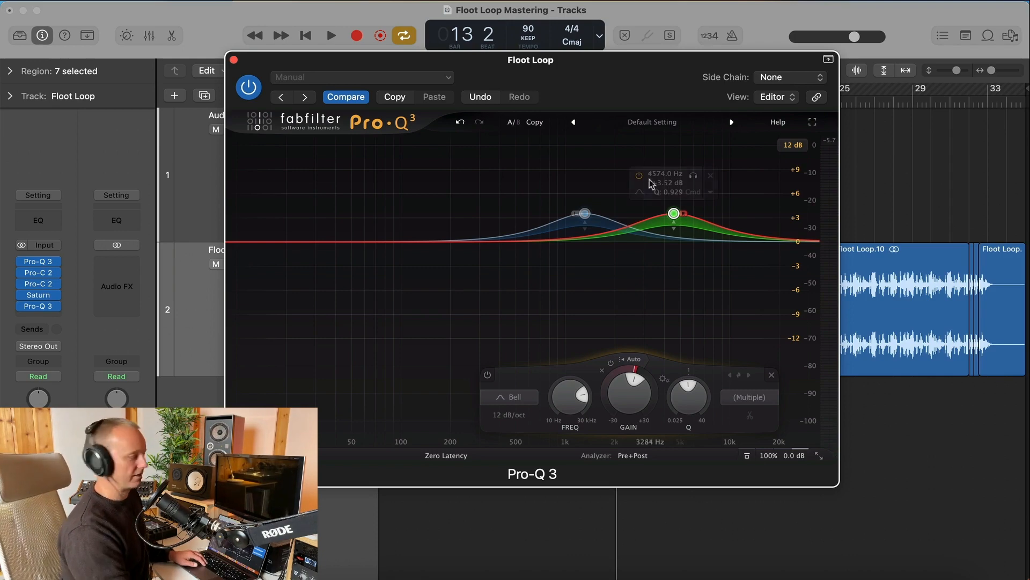
Compare the loop with the second Pro-Q 3 bypassed and re-engaged, and close the plug-in window.
{"action": "key", "text": "space"}
{"action": "left_click", "coordinate": [248, 88]}
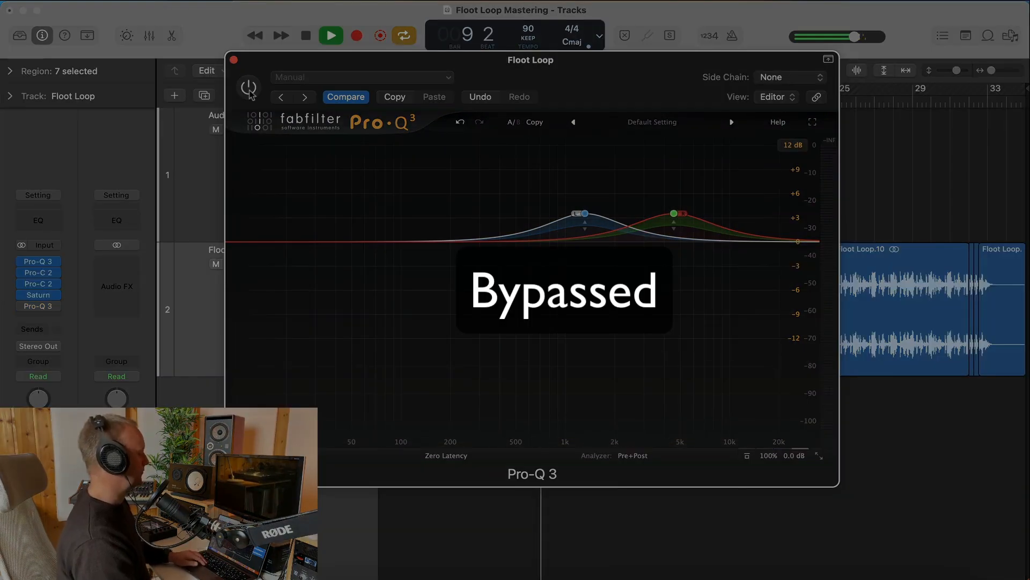
{"action": "left_click", "coordinate": [249, 88]}
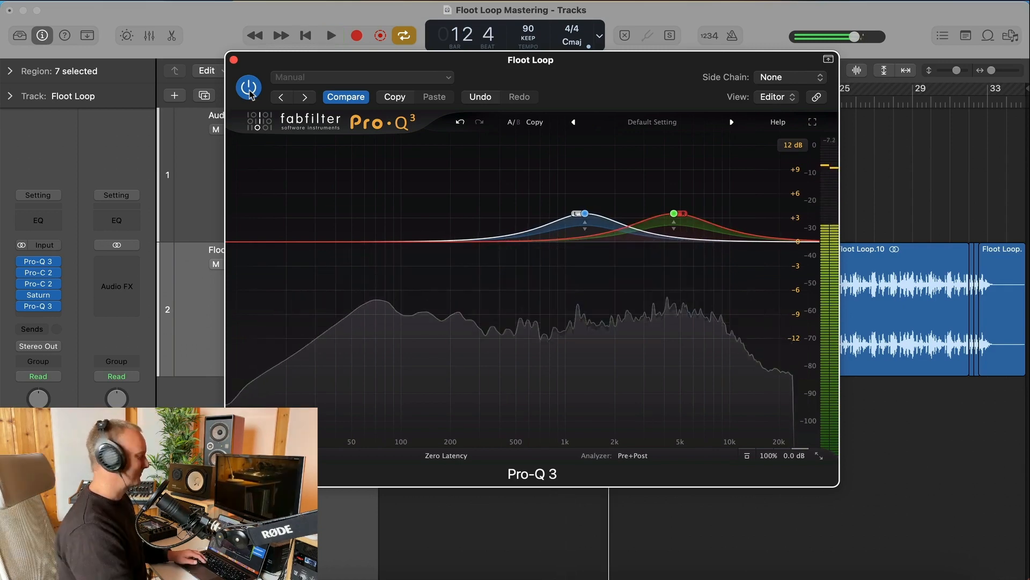
{"action": "key", "text": "space"}
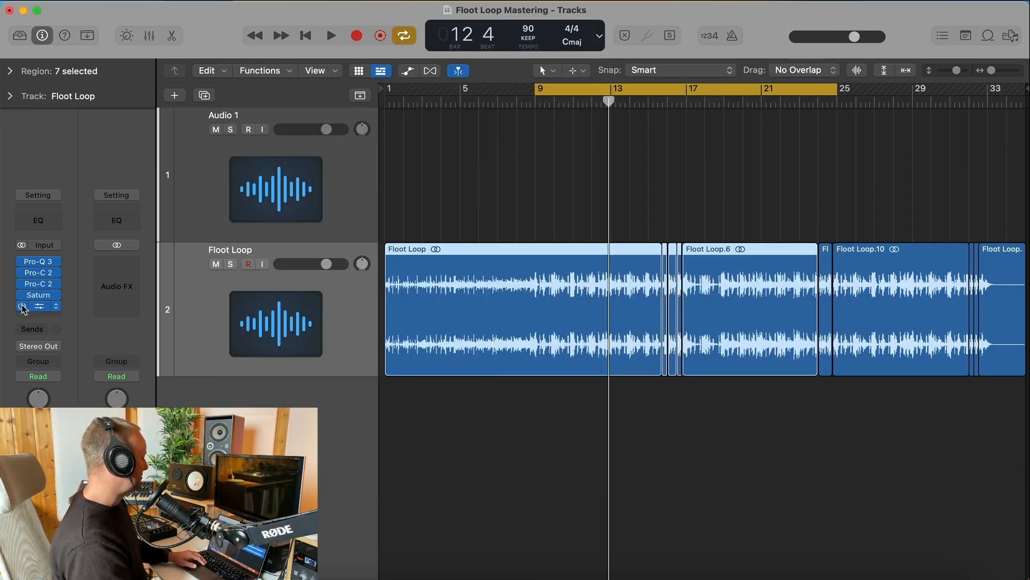
Compare the loop with the whole Floot Loop plug-in chain bypassed and re-engaged during playback.
{"action": "key", "text": "space"}
{"action": "left_click", "coordinate": [22, 261]}
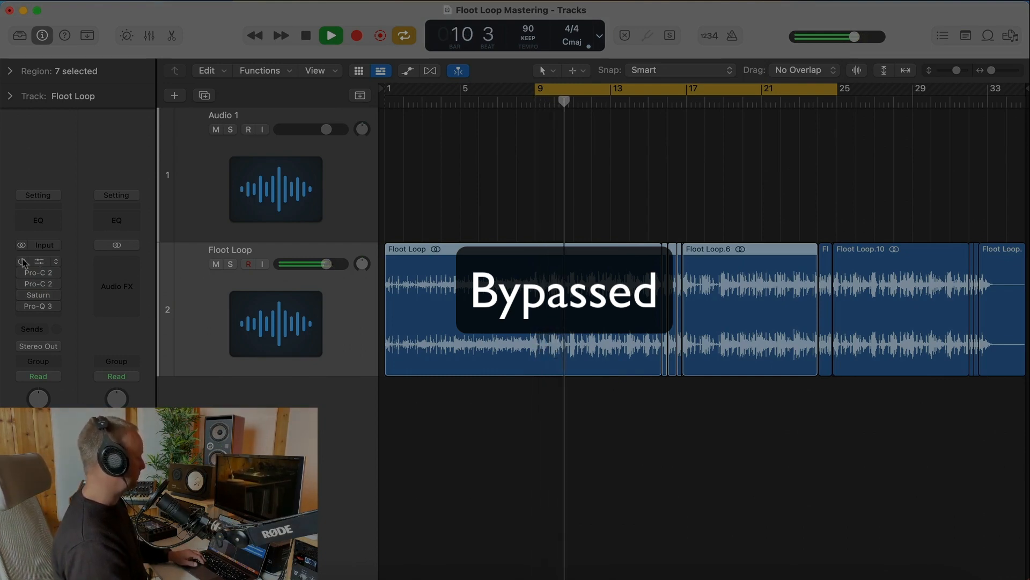
{"action": "left_click", "coordinate": [22, 261]}
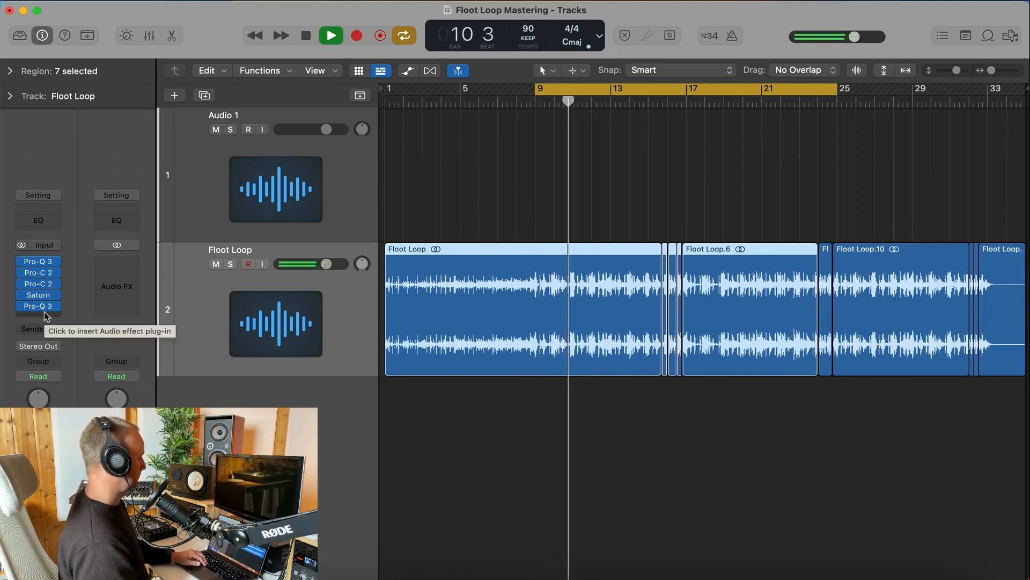
{"action": "key", "text": "space"}
Add a send to Bus 1 on the Floot Loop track.
{"action": "left_click", "coordinate": [38, 329]}
{"action": "mouse_move", "coordinate": [65, 350]}
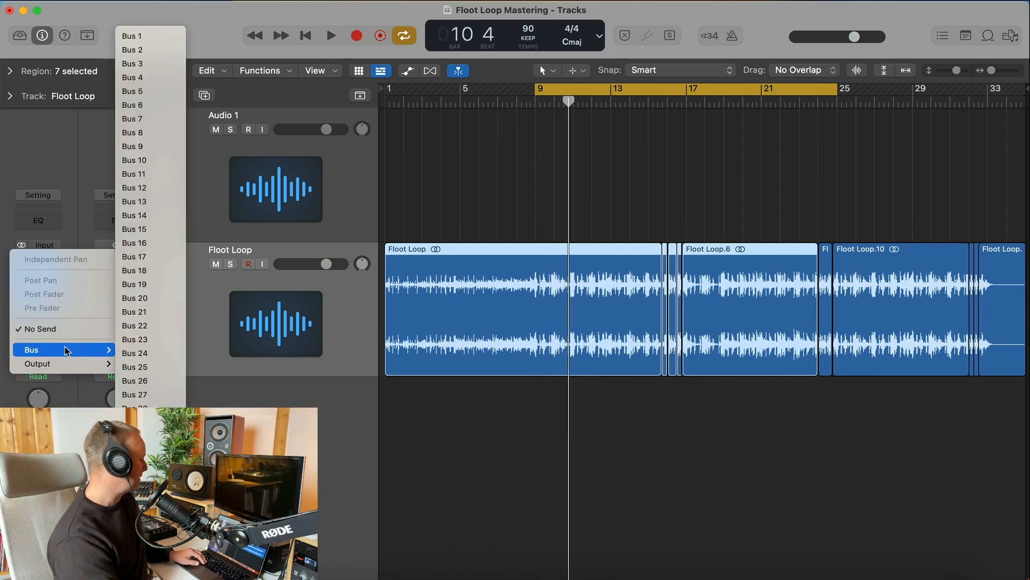
{"action": "left_click", "coordinate": [167, 38]}
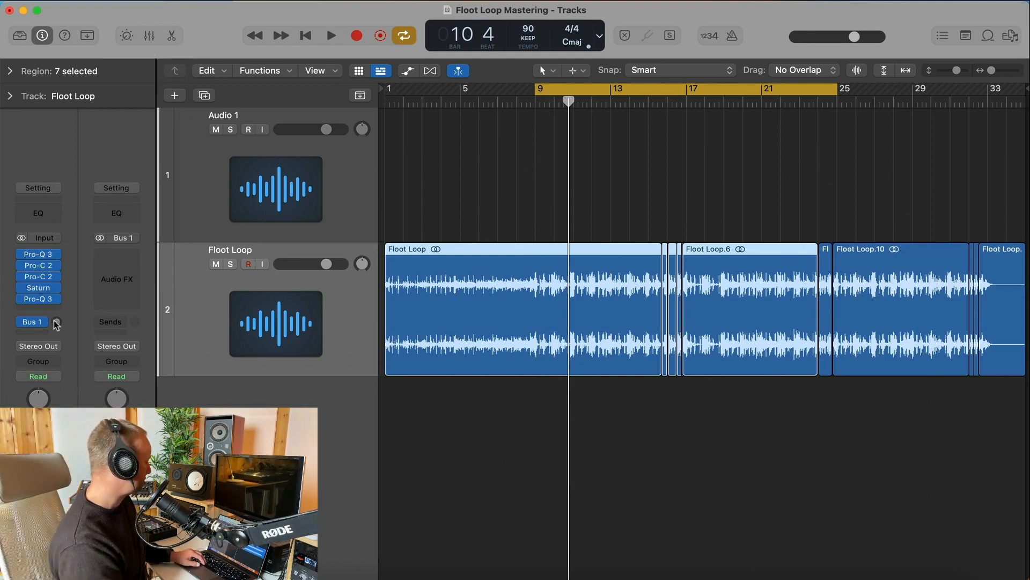
Insert the stereo FabFilter Pro-R reverb on the Bus 1 aux channel.
{"action": "left_click", "coordinate": [116, 265]}
{"action": "mouse_move", "coordinate": [161, 566]}
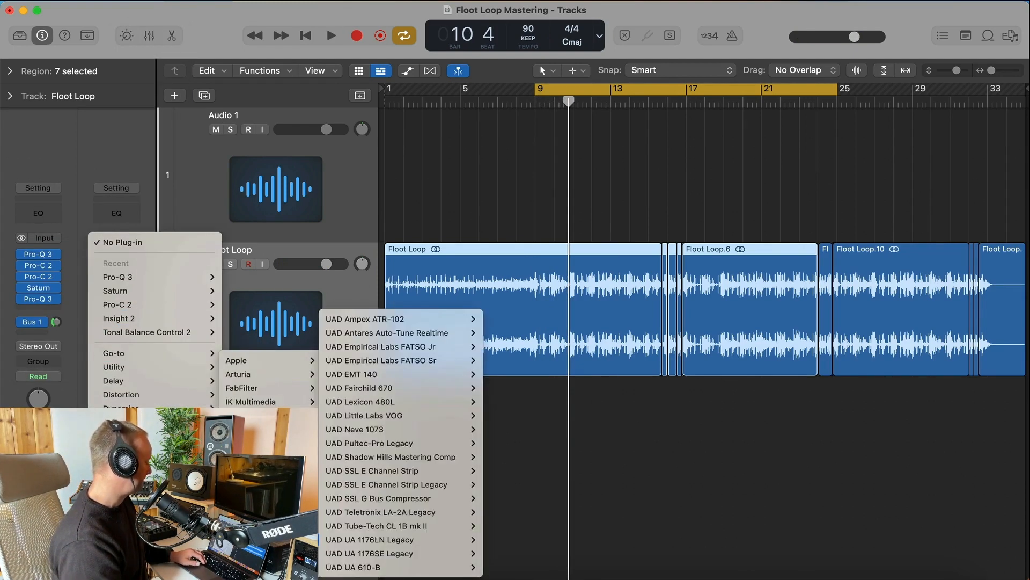
{"action": "mouse_move", "coordinate": [265, 388]}
{"action": "mouse_move", "coordinate": [287, 402]}
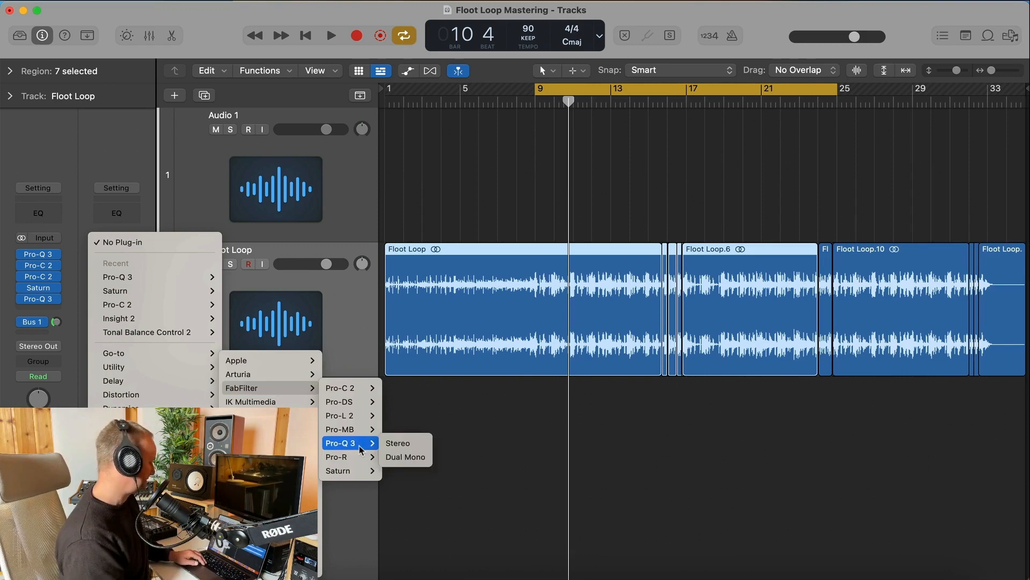
{"action": "mouse_move", "coordinate": [344, 457]}
{"action": "left_click", "coordinate": [397, 457]}
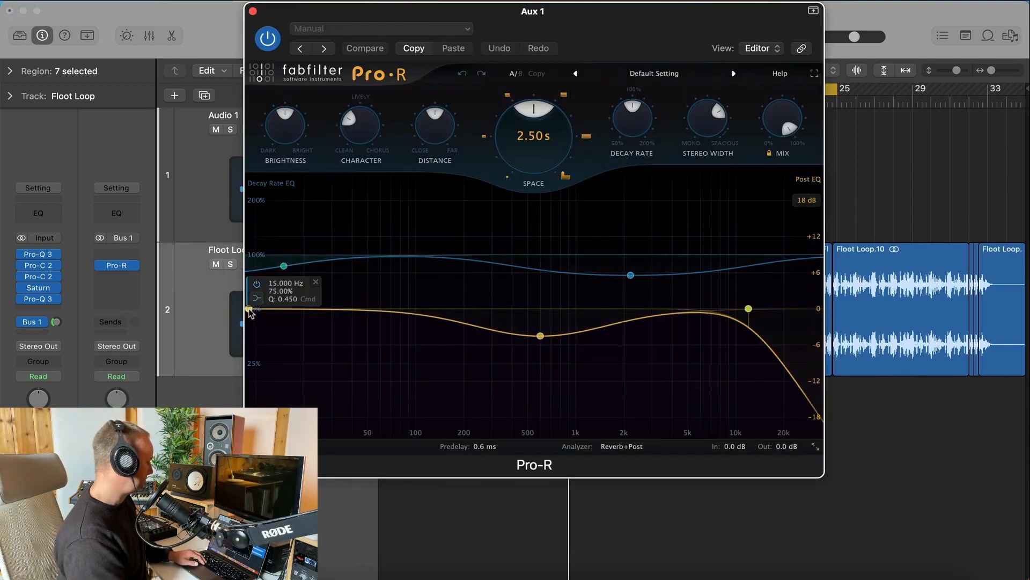
Add a low-frequency band to Pro-R's post EQ and insert a Pro-Q 3 ahead of Pro-R on the Bus 1 aux channel.
{"action": "left_click", "coordinate": [295, 311]}
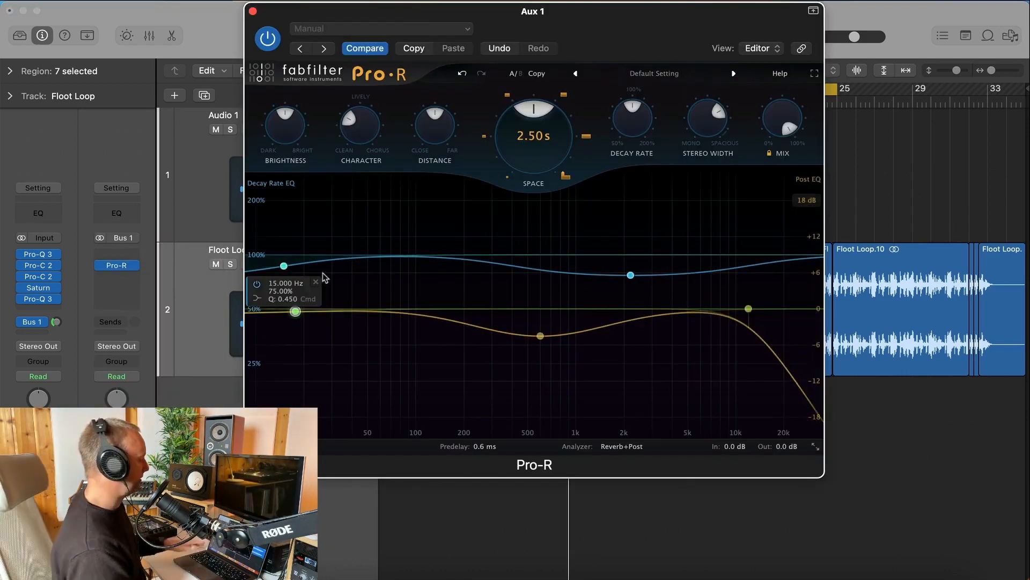
{"action": "left_click", "coordinate": [127, 255]}
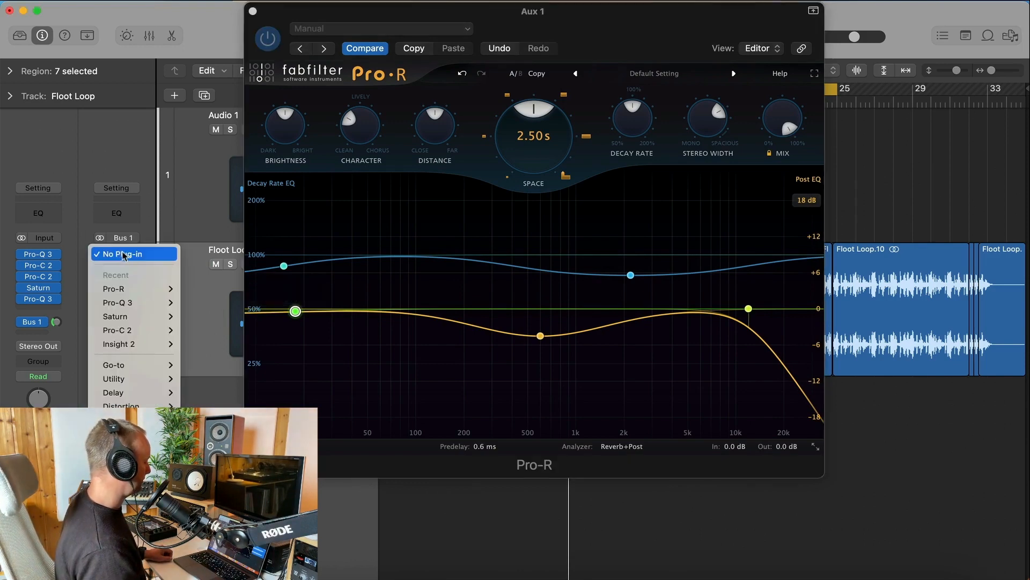
{"action": "left_click", "coordinate": [193, 303]}
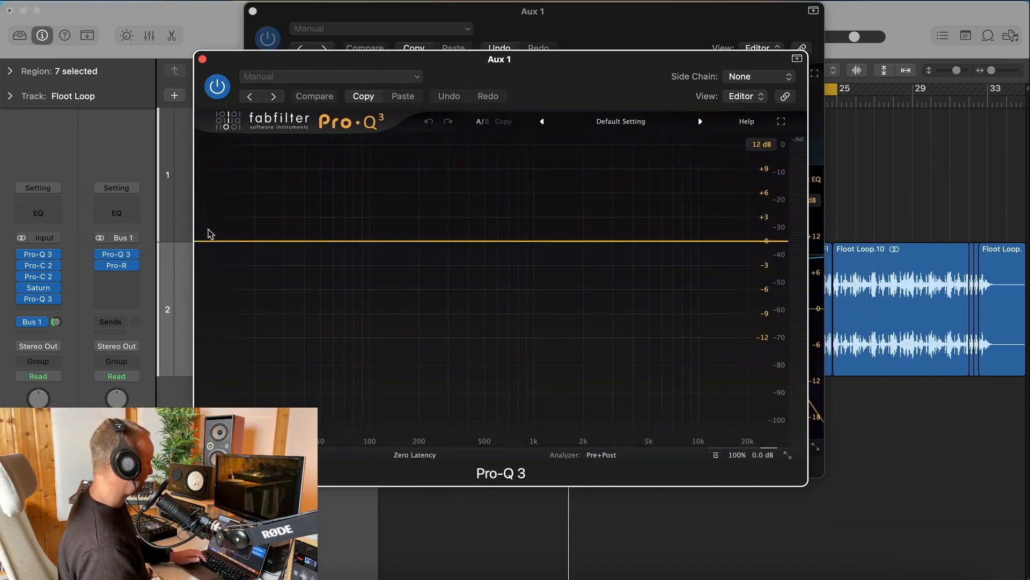
Band-limit the reverb input in Pro-Q 3 with a 6 dB/oct low cut at about 742 Hz and a 12 dB/oct high cut around 3 kHz.
{"action": "left_click_drag", "start_coordinate": [198, 244], "coordinate": [394, 236]}
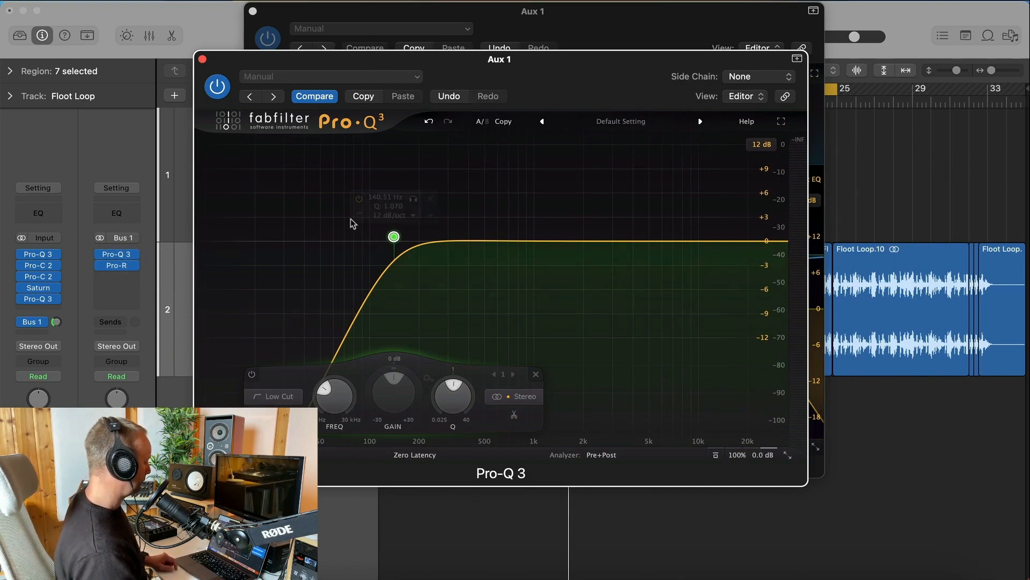
{"action": "left_click_drag", "start_coordinate": [394, 236], "coordinate": [495, 245]}
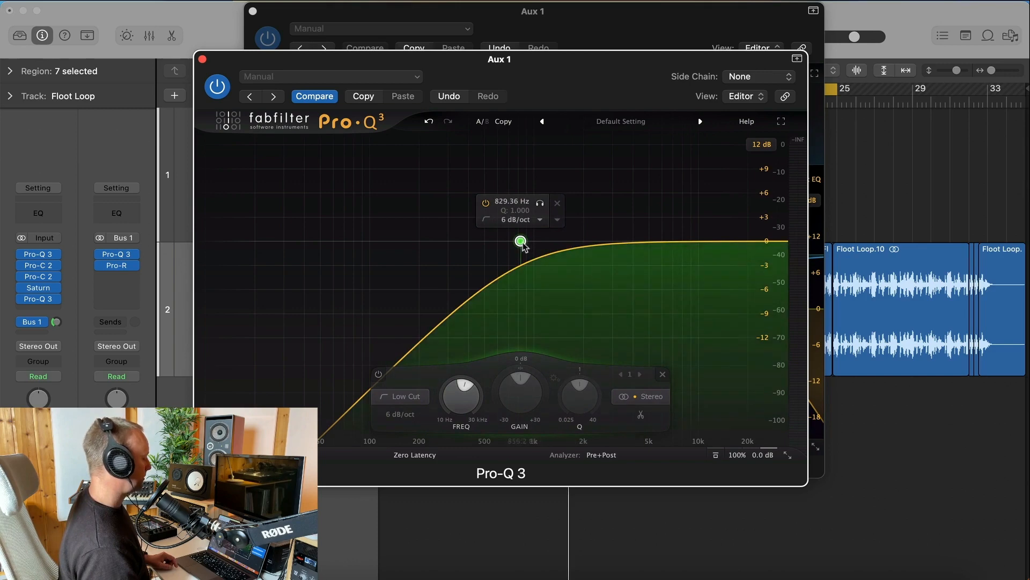
{"action": "left_click_drag", "start_coordinate": [521, 244], "coordinate": [513, 244]}
{"action": "left_click_drag", "start_coordinate": [787, 243], "coordinate": [628, 256]}
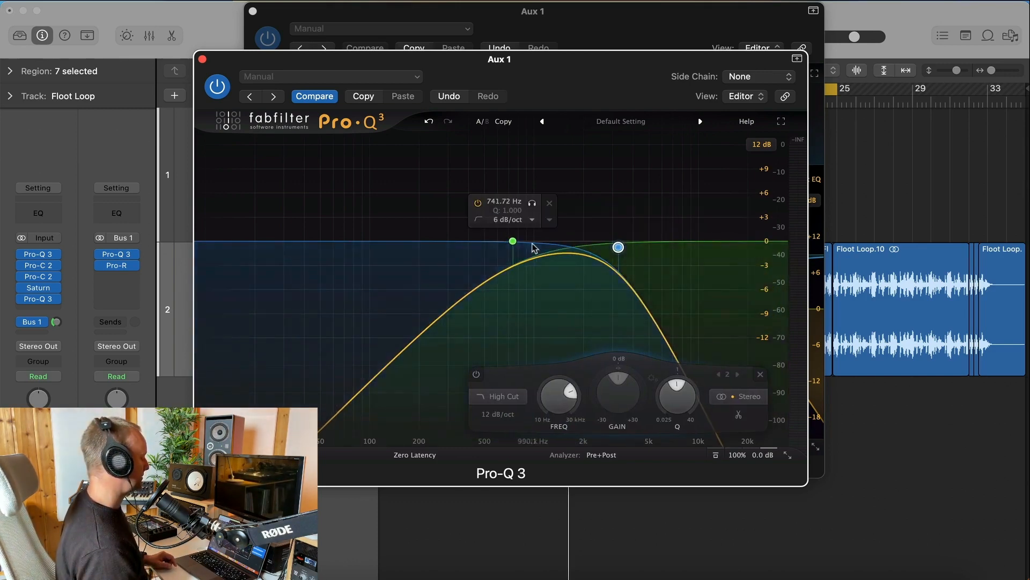
Raise the Floot Loop track's Bus 1 send to about 4.2 dB while the loop plays.
{"action": "key", "text": "space"}
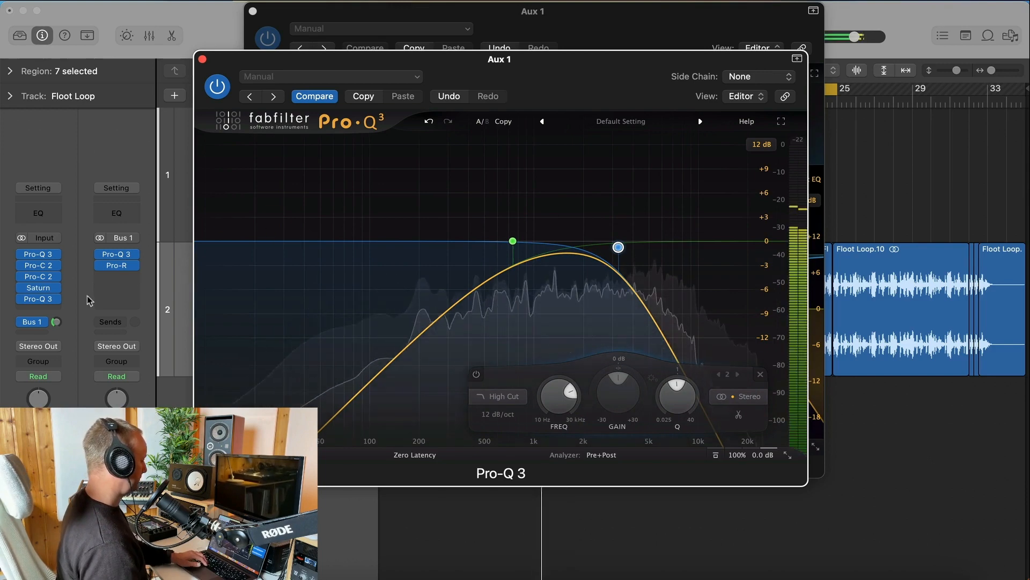
{"action": "left_click_drag", "start_coordinate": [57, 323], "coordinate": [60, 255]}
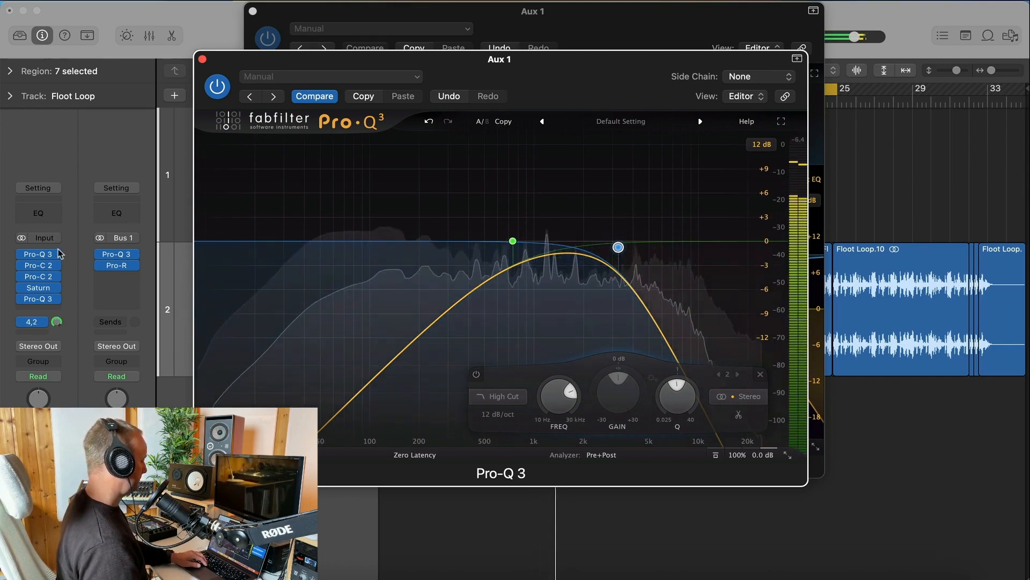
{"action": "left_click", "coordinate": [87, 260]}
Set the Space of Pro-R on the aux channel to about 1.94 s and audition the loop.
{"action": "left_click", "coordinate": [475, 32]}
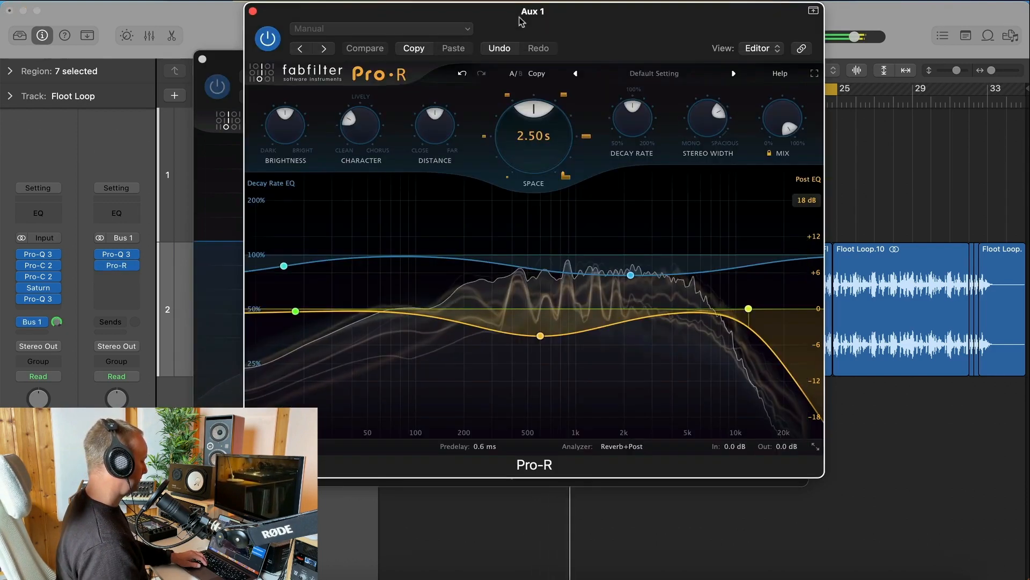
{"action": "left_click_drag", "start_coordinate": [527, 143], "coordinate": [522, 202]}
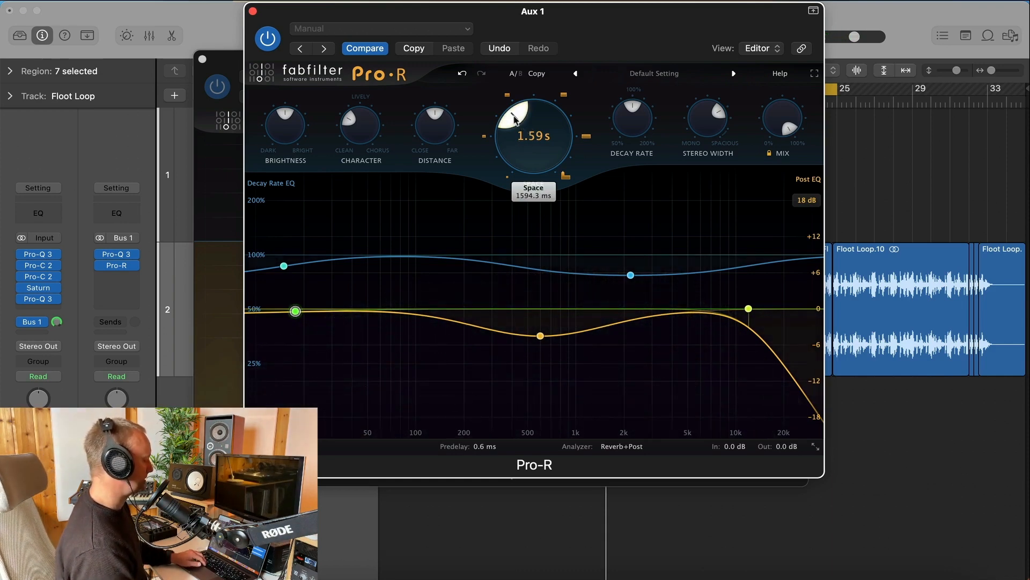
{"action": "key", "text": "space"}
{"action": "left_click_drag", "start_coordinate": [514, 116], "coordinate": [518, 109]}
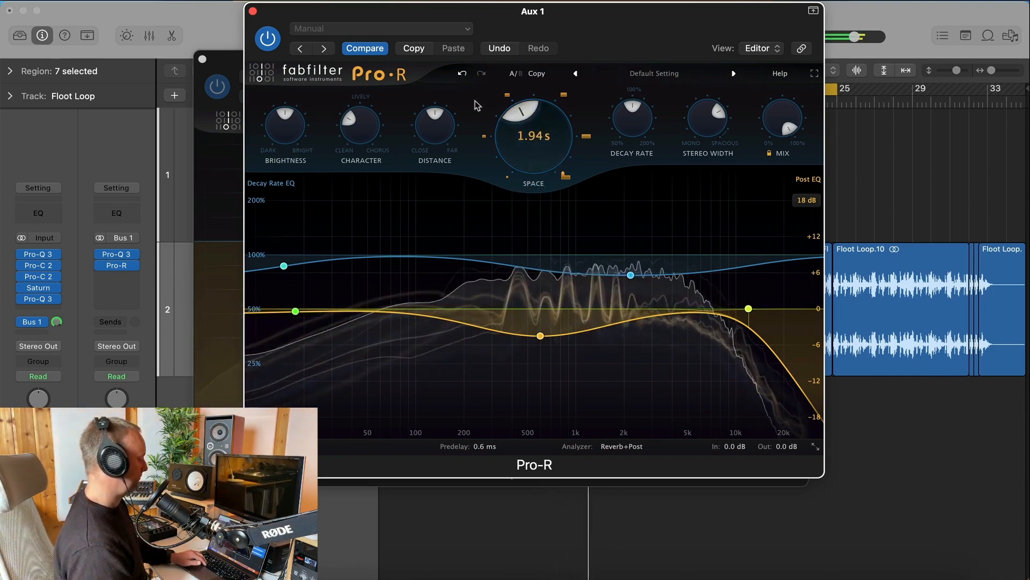
{"action": "key", "text": "space"}
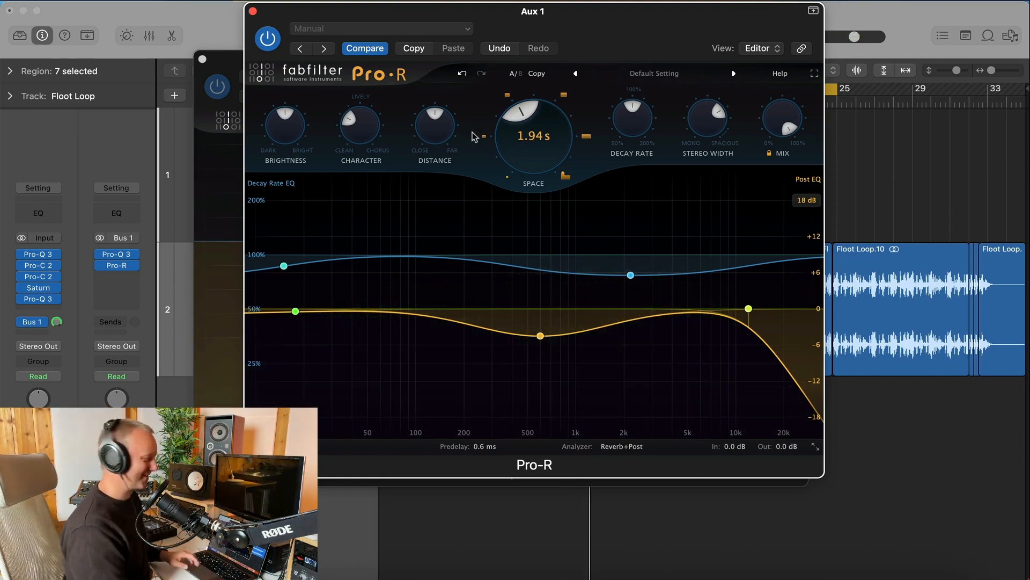
{"action": "key", "text": "space"}
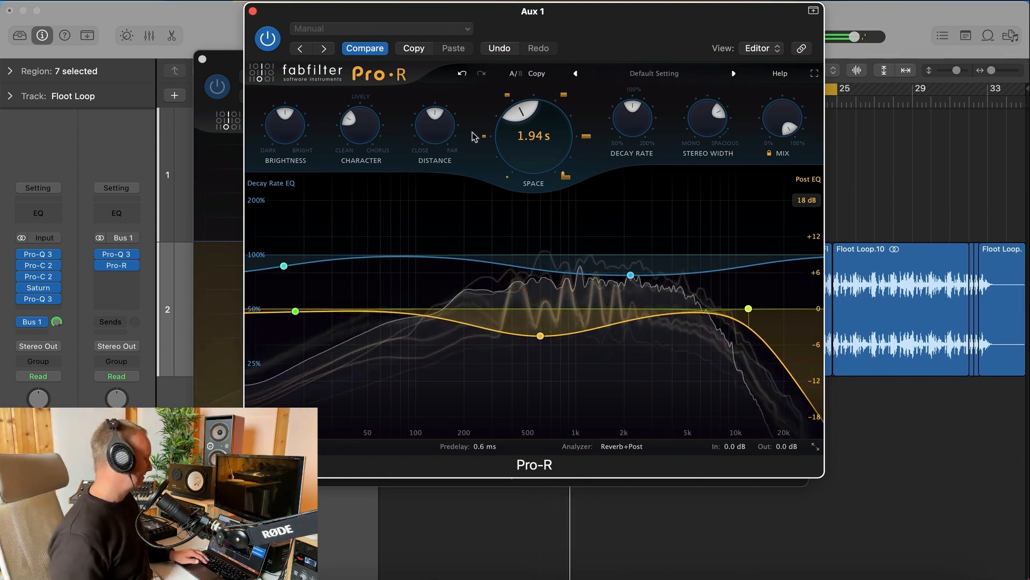
{"action": "key", "text": "space"}
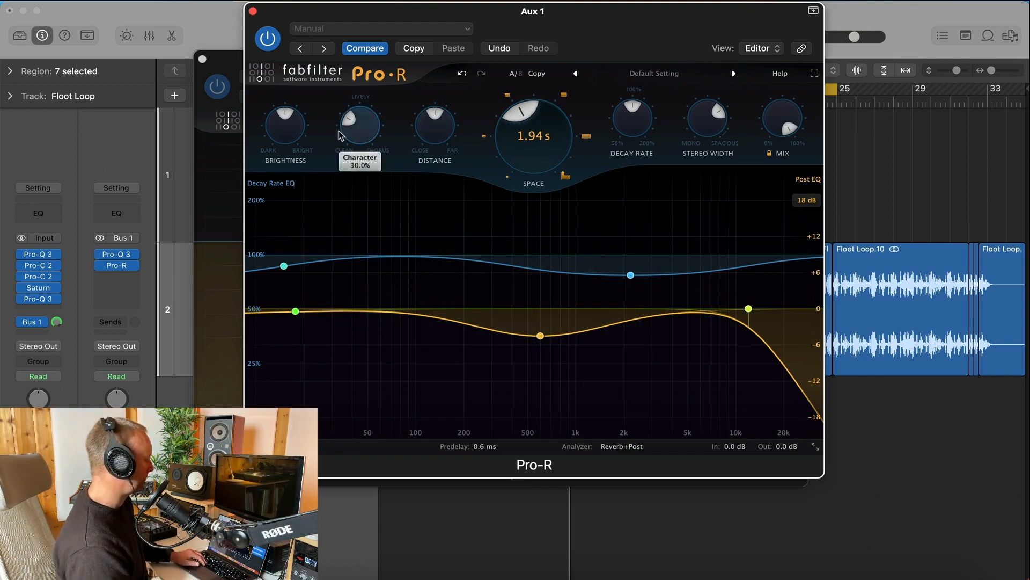
Adjust Pro-R's Brightness and Character slightly downward and set Distance to about 20% during playback.
{"action": "key", "text": "space"}
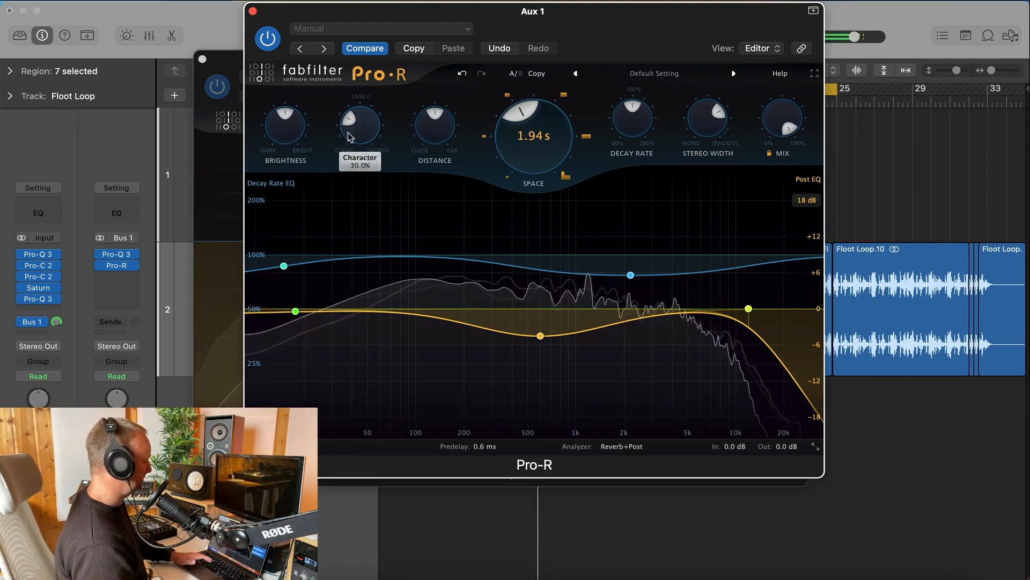
{"action": "left_click_drag", "start_coordinate": [297, 96], "coordinate": [290, 154]}
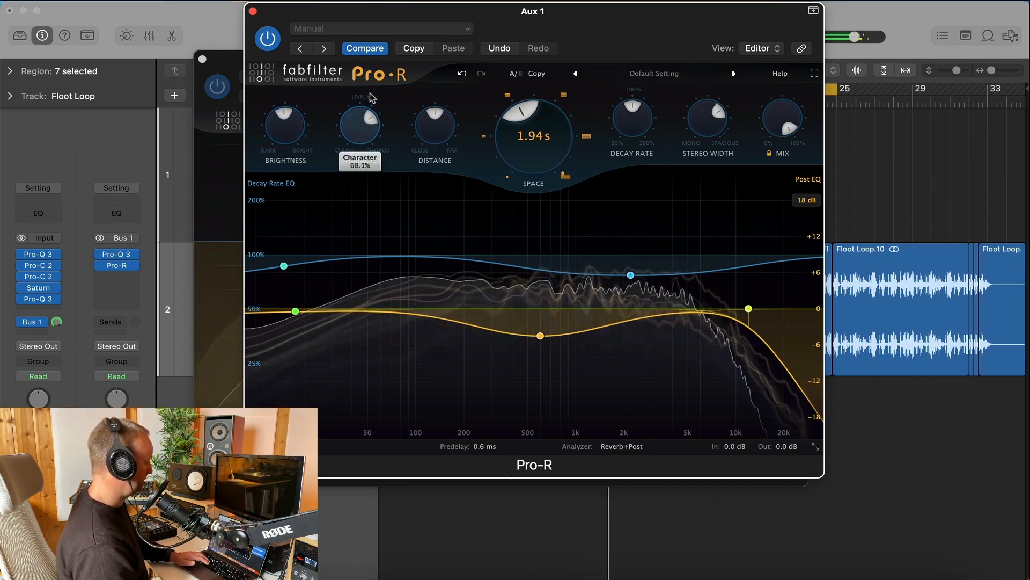
{"action": "left_click_drag", "start_coordinate": [370, 94], "coordinate": [366, 182]}
{"action": "left_click_drag", "start_coordinate": [435, 129], "coordinate": [432, 154]}
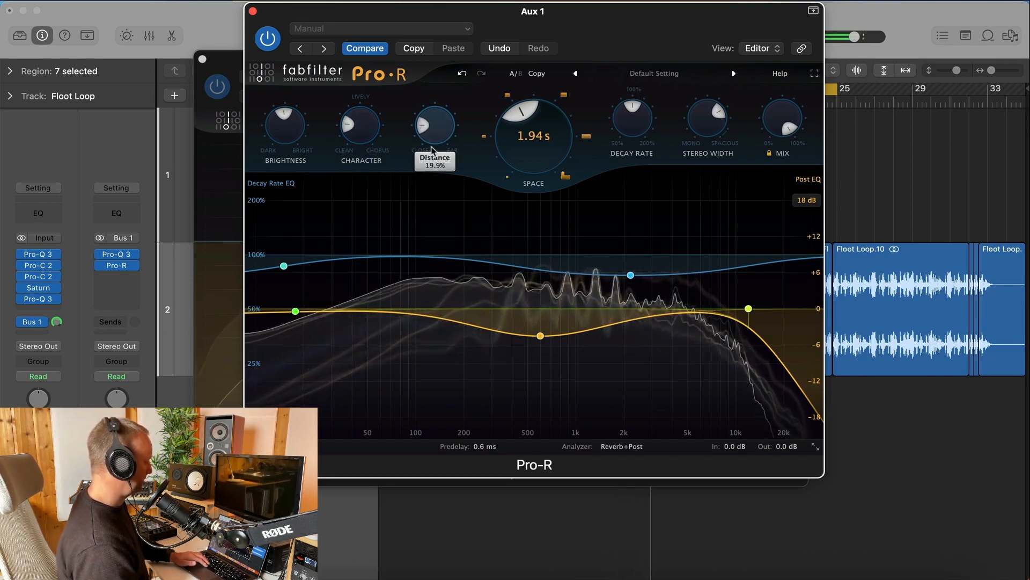
Increase Pro-R's Stereo Width and close the reverb window.
{"action": "mouse_move", "coordinate": [709, 120]}
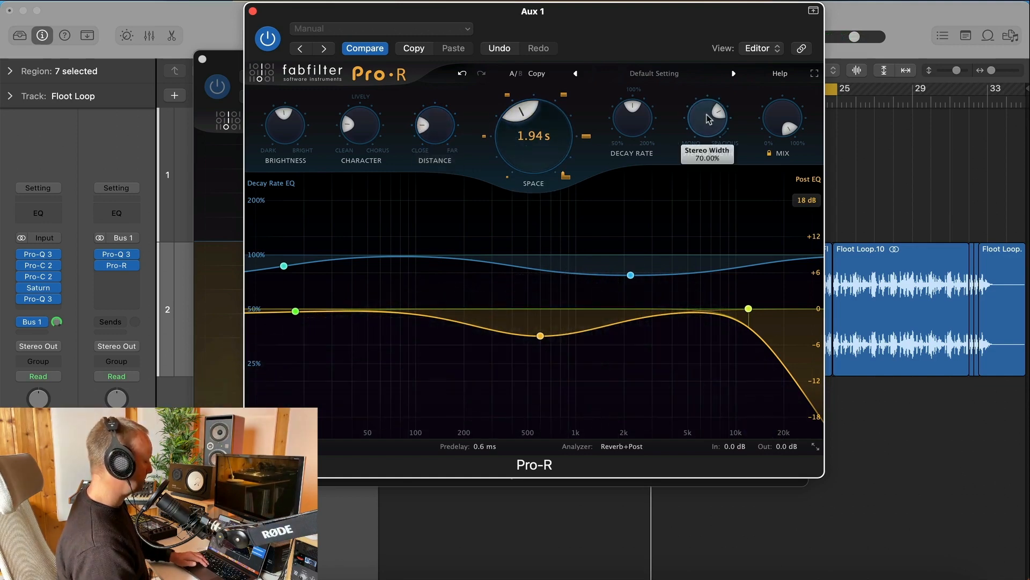
{"action": "left_click_drag", "start_coordinate": [709, 119], "coordinate": [705, 75]}
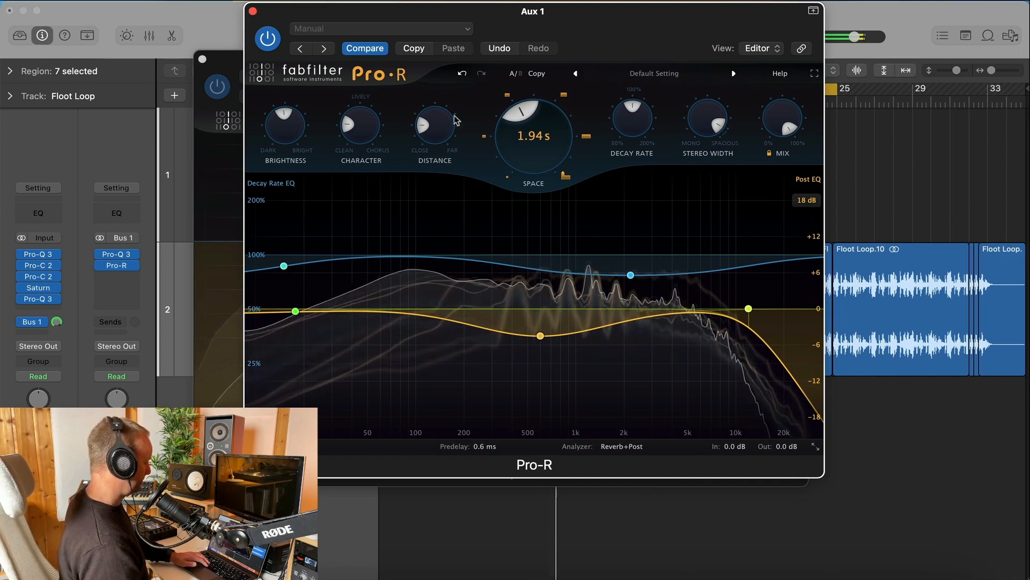
{"action": "left_click", "coordinate": [252, 11]}
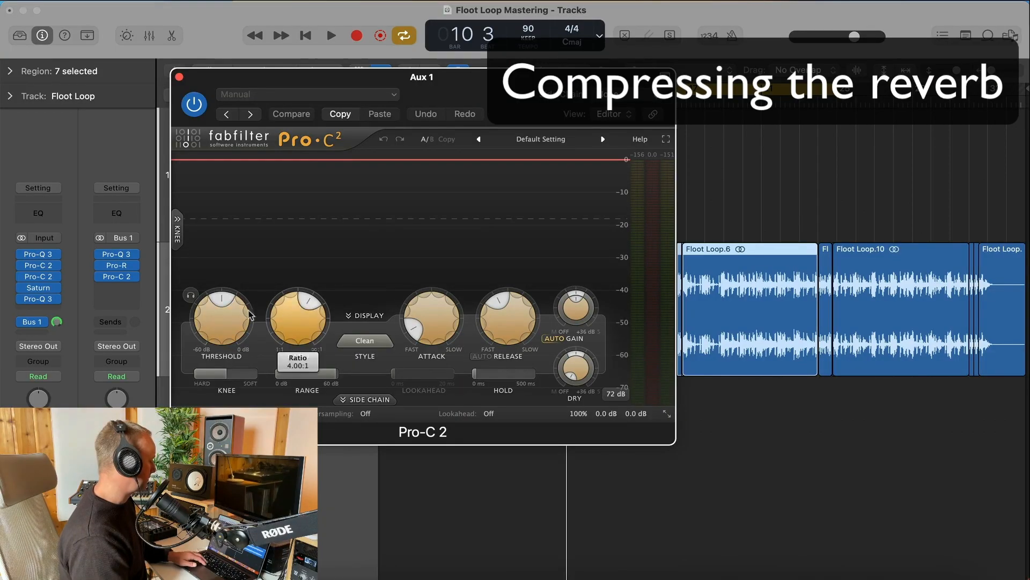
Compress the reverb with the aux channel's Pro-C 2 by lowering its threshold to about -28 dB during playback.
{"action": "left_click_drag", "start_coordinate": [249, 316], "coordinate": [225, 317]}
{"action": "key", "text": "space"}
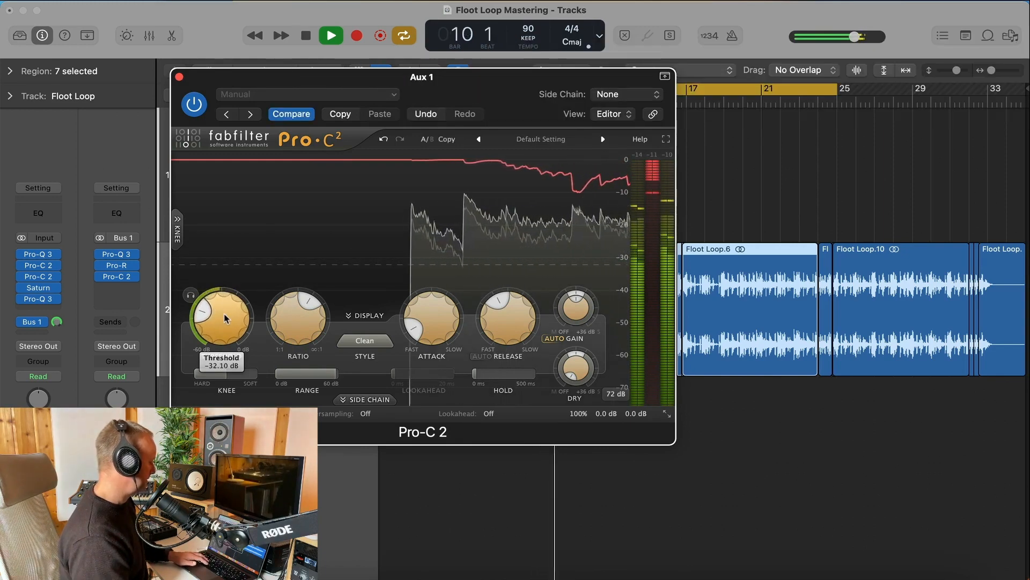
{"action": "scroll", "coordinate": [225, 317], "scroll_direction": "up", "scroll_amount": 4}
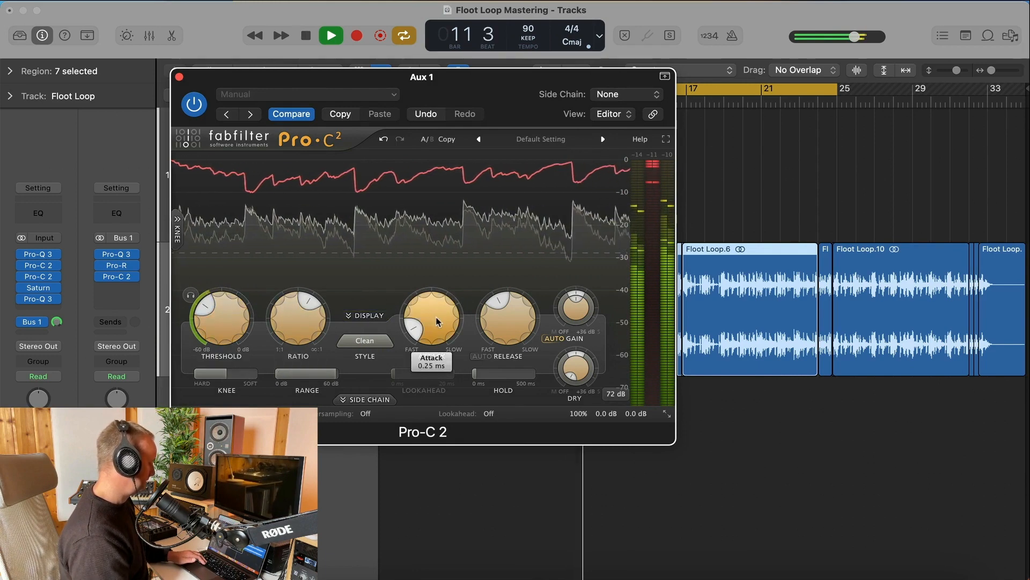
{"action": "scroll", "coordinate": [437, 321], "scroll_direction": "down", "scroll_amount": 2}
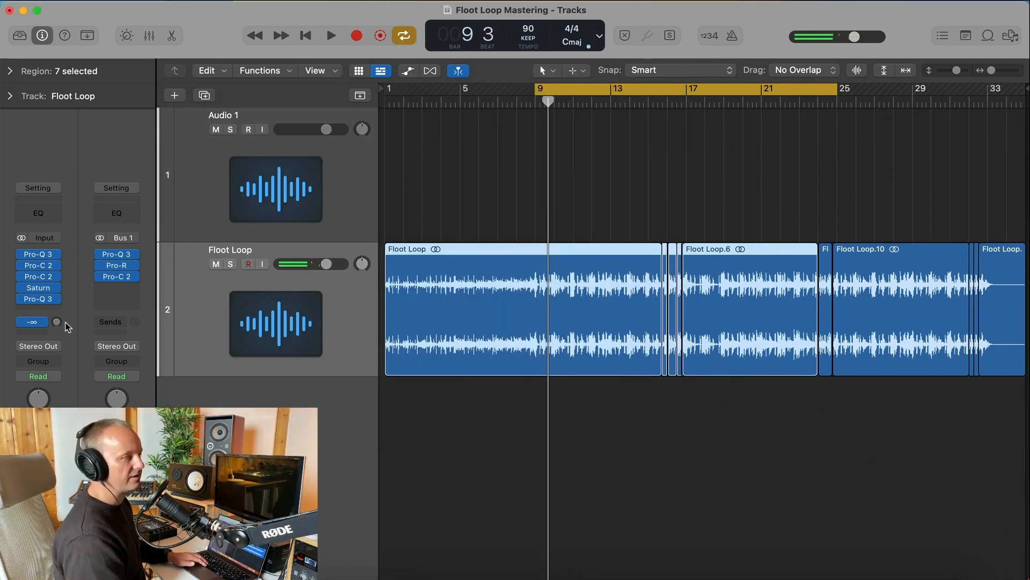
Blend the reverb in from silence with the Floot Loop track's Bus 1 send, settling on a low level by ear during playback.
{"action": "key", "text": "space"}
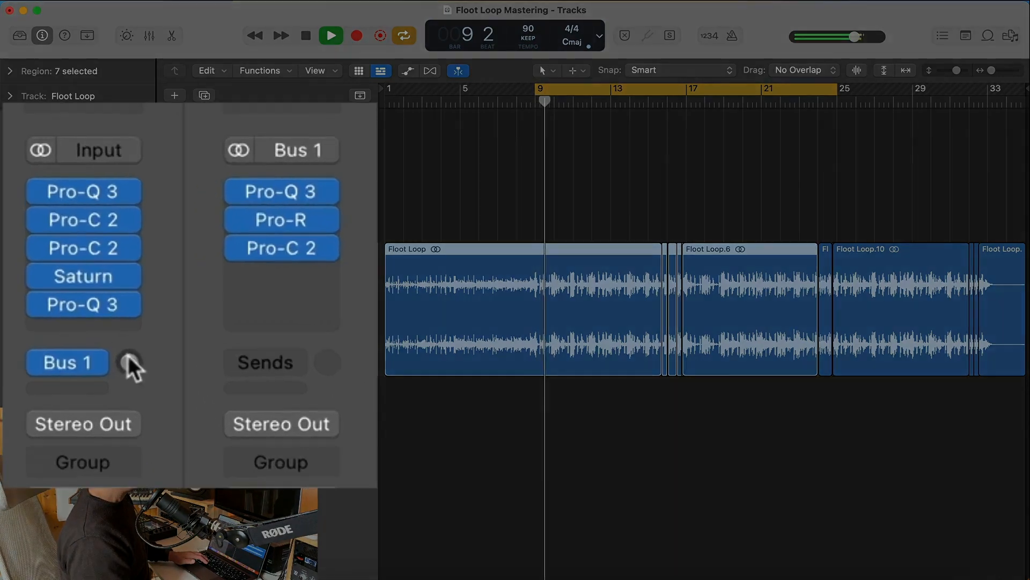
{"action": "left_click_drag", "start_coordinate": [56, 322], "coordinate": [56, 304]}
{"action": "left_click_drag", "start_coordinate": [170, 324], "coordinate": [237, 246]}
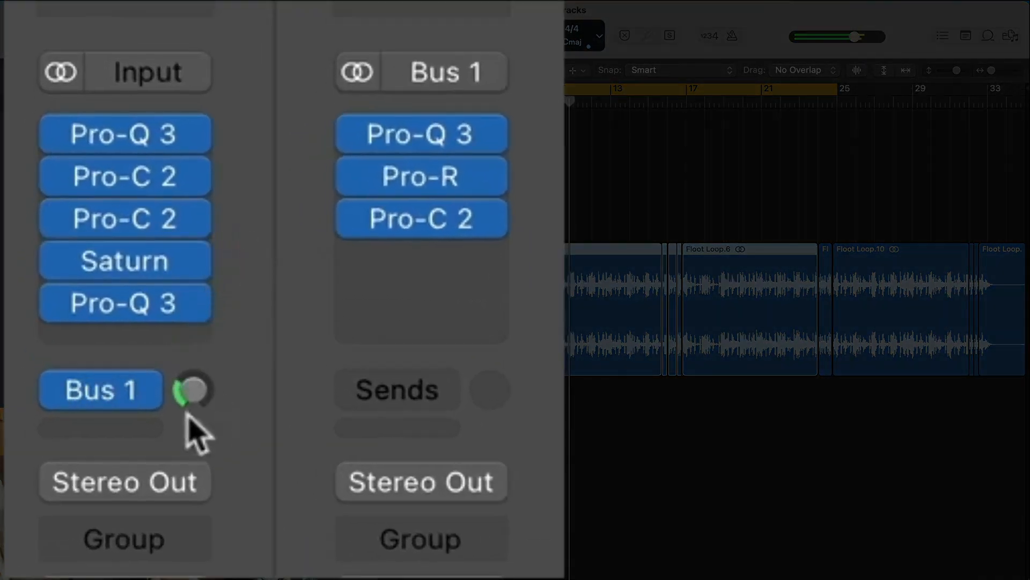
{"action": "mouse_move", "coordinate": [184, 410]}
{"action": "left_mouse_down"}
{"action": "mouse_move", "coordinate": [196, 271]}
{"action": "mouse_move", "coordinate": [178, 423]}
{"action": "mouse_move", "coordinate": [180, 415]}
{"action": "left_mouse_up"}
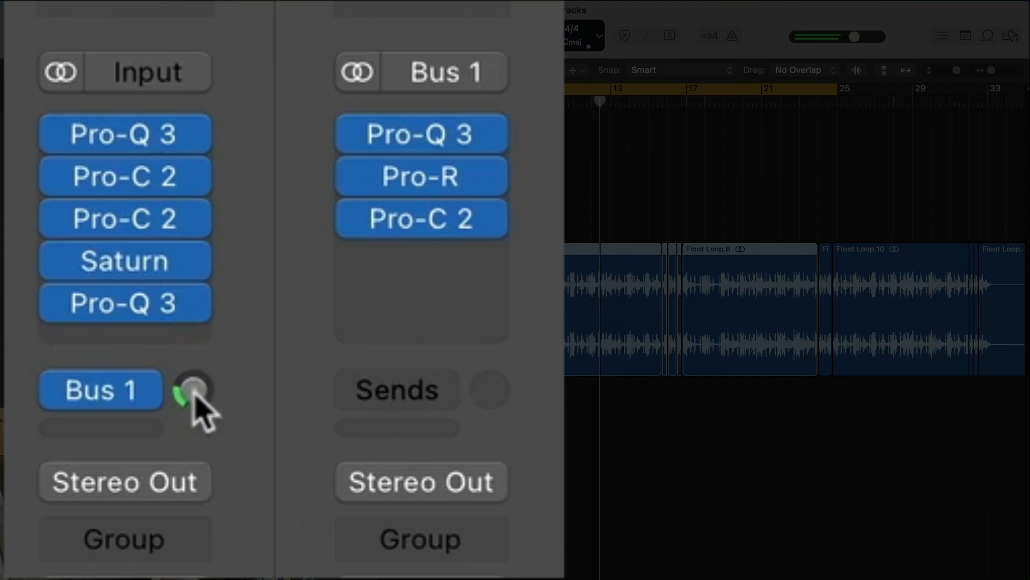
{"action": "left_click", "coordinate": [195, 388]}
{"action": "left_click_drag", "start_coordinate": [194, 388], "coordinate": [190, 424]}
{"action": "key", "text": "space"}
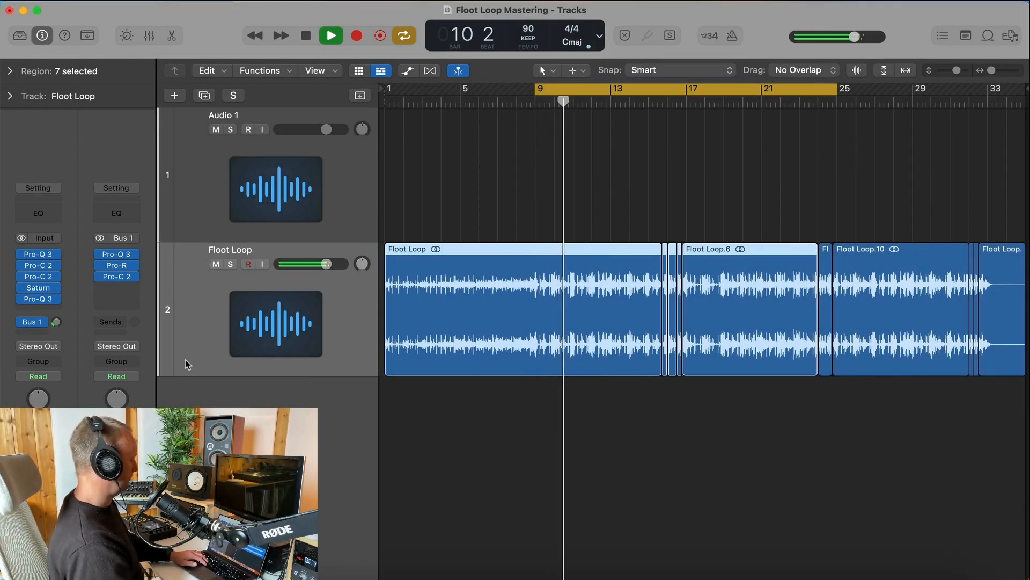
{"action": "key", "text": "space"}
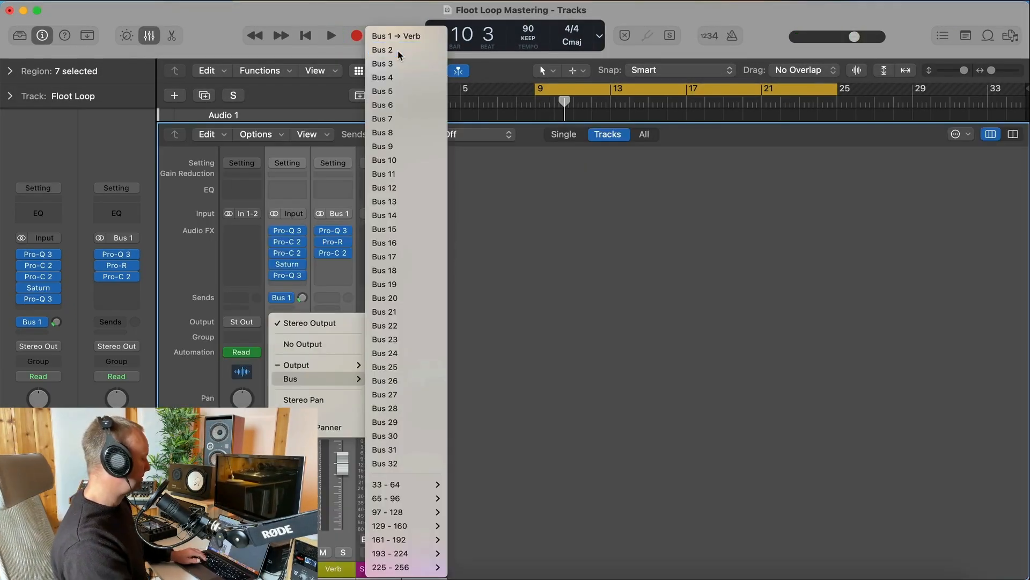
Route the Floot Loop and Verb outputs to Bus 2 and rename the new Bus 2 aux channel Mixbus.
{"action": "left_click", "coordinate": [352, 297]}
{"action": "double_click", "coordinate": [379, 568]}
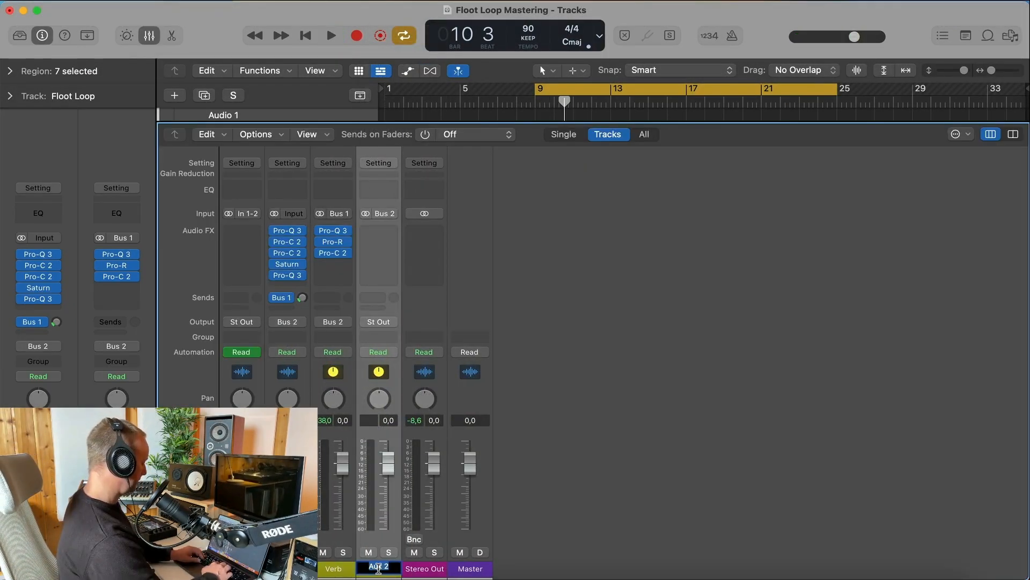
{"action": "type", "text": "Mixbus"}
{"action": "key", "text": "Return"}
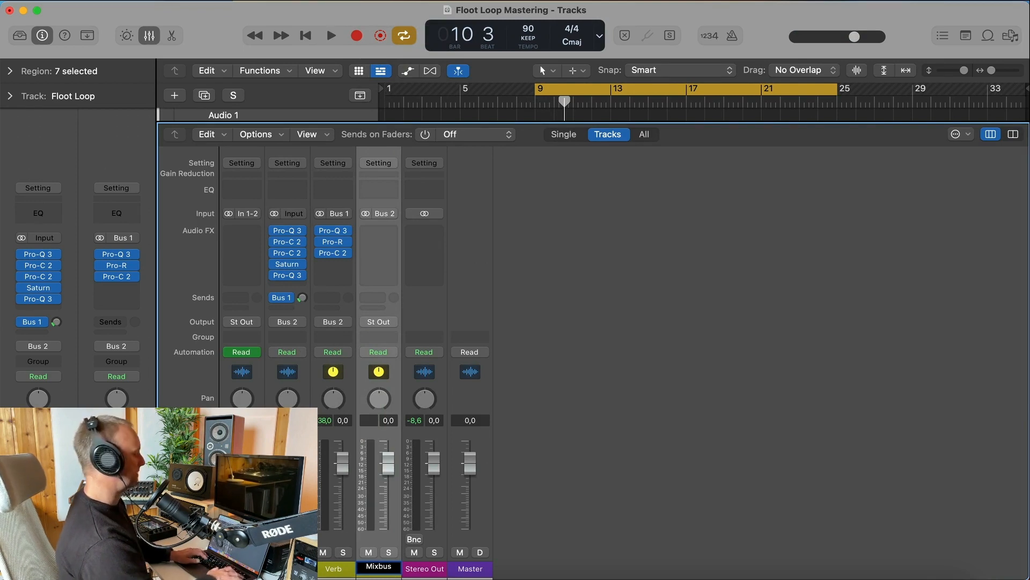
{"action": "key", "text": "Return"}
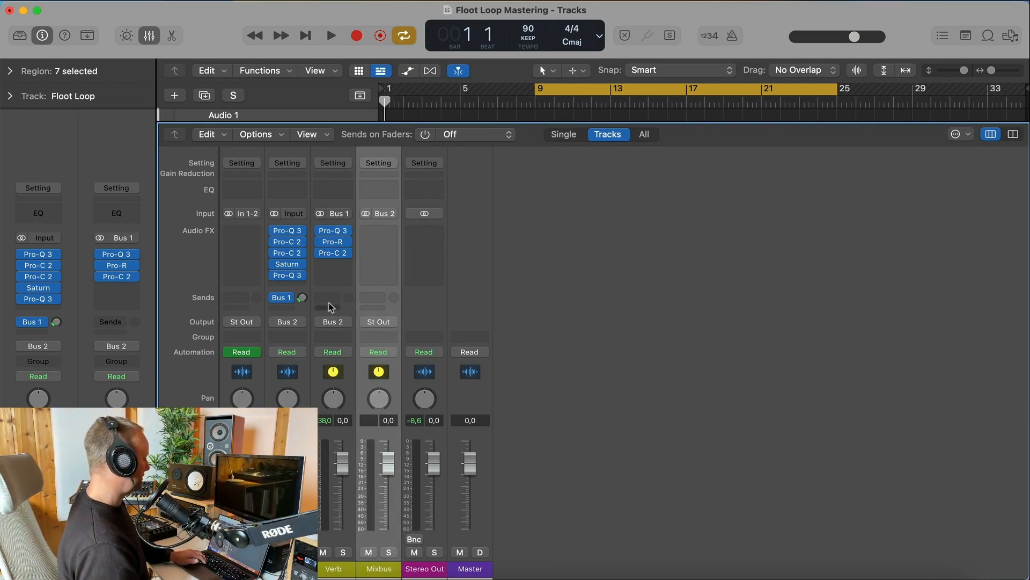
Insert FabFilter Pro-MB at the end of the Floot Loop plug-in chain and raise the output level of its low band.
{"action": "left_click", "coordinate": [295, 286]}
{"action": "mouse_move", "coordinate": [333, 393]}
{"action": "left_click", "coordinate": [518, 430]}
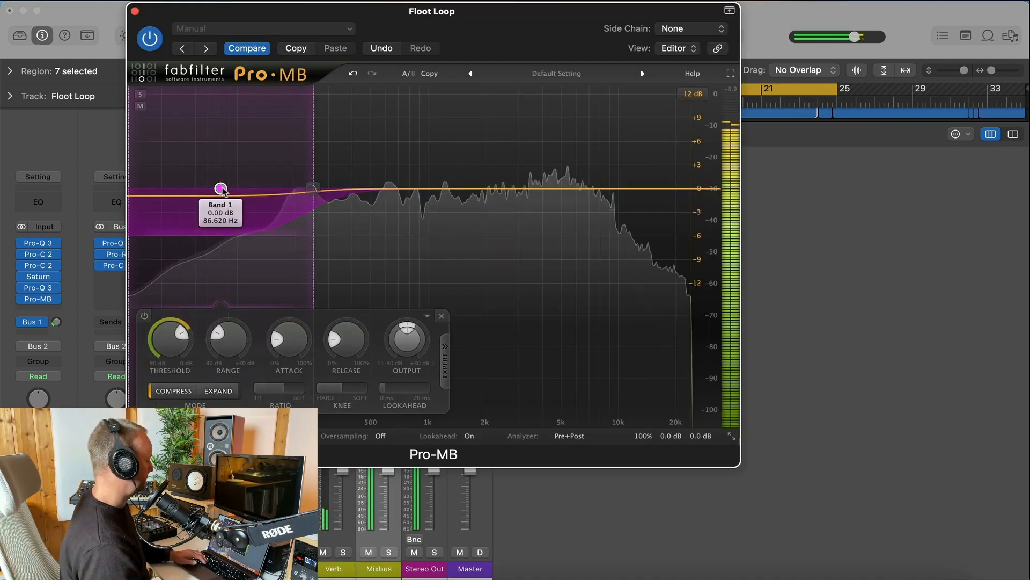
{"action": "left_click_drag", "start_coordinate": [221, 187], "coordinate": [222, 166]}
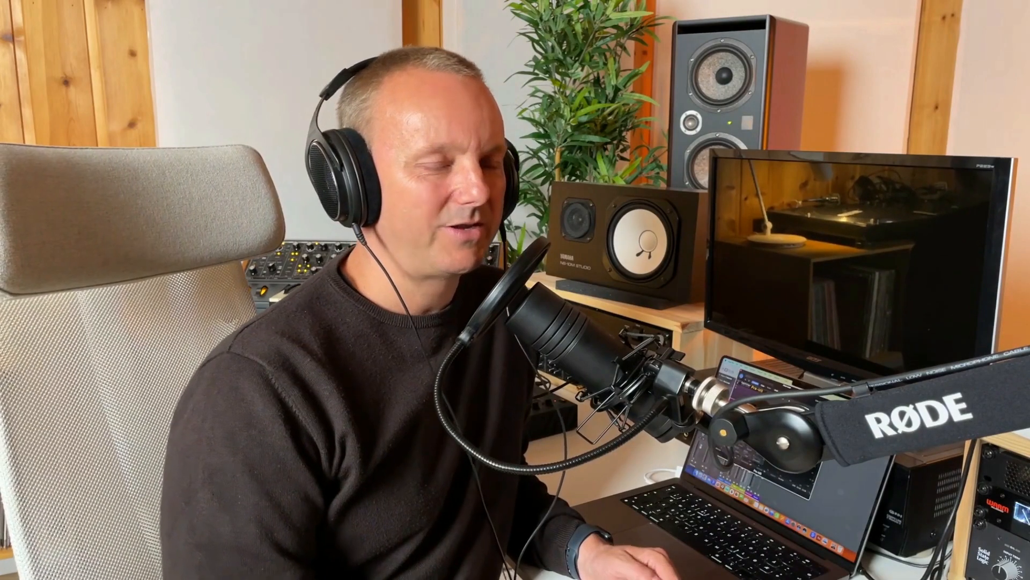
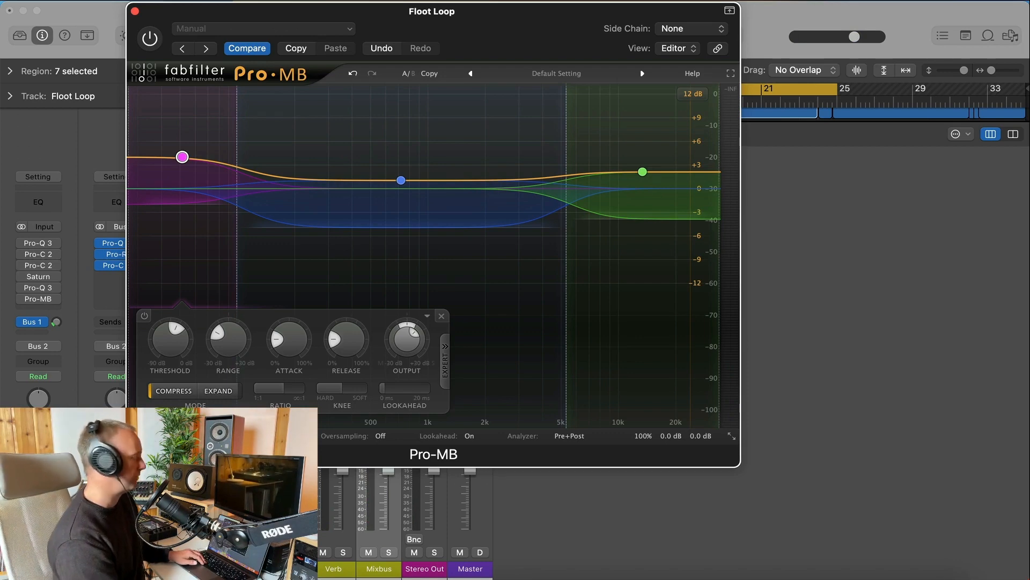
Re-engage the bypassed Floot Loop plug-in chain and play the loop to judge the difference.
{"action": "left_click", "coordinate": [21, 323]}
{"action": "key", "text": "space"}
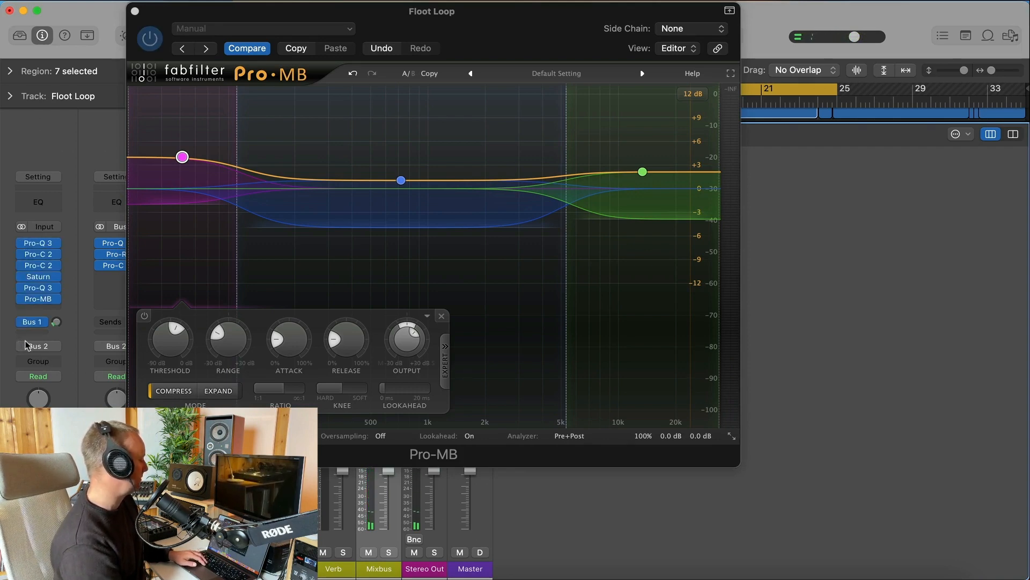
Play the loop through the complete Floot Loop chain with Pro-MB active to check the sound.
{"action": "key", "text": "space"}
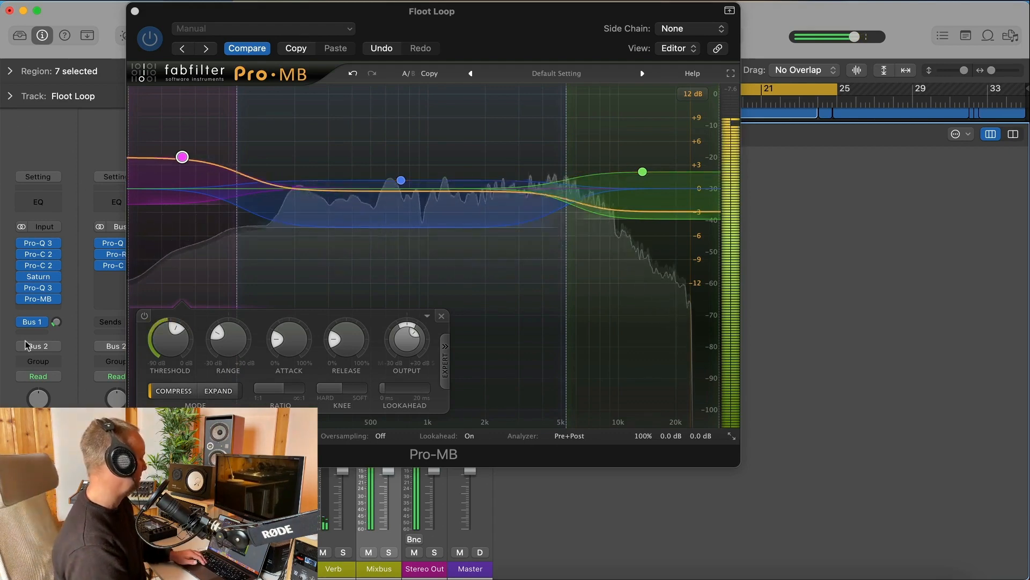
{"action": "key", "text": "space"}
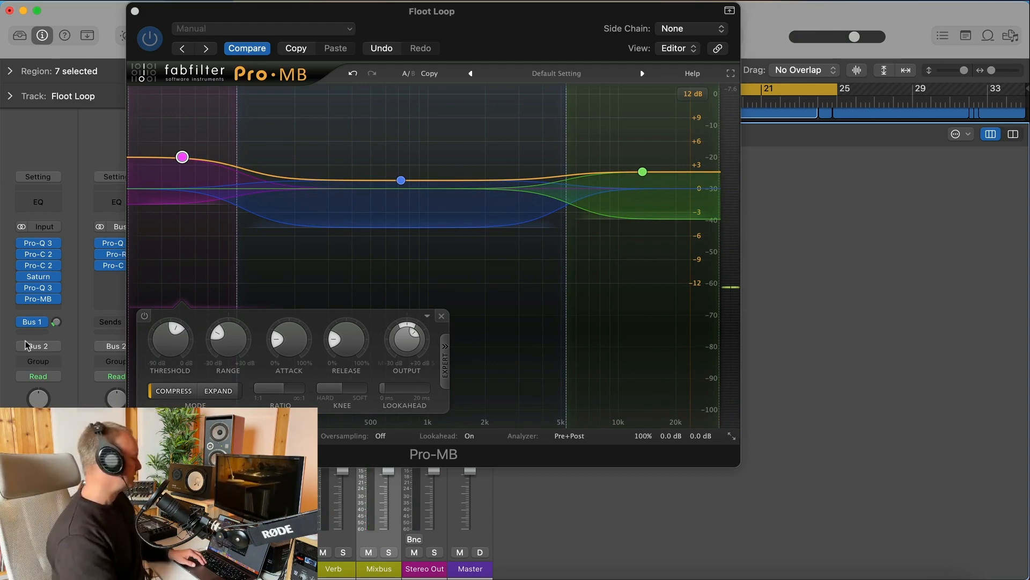
Lower the output level of the first Pro-C 2 in the Floot Loop chain and close the open plug-in windows.
{"action": "left_click", "coordinate": [40, 256]}
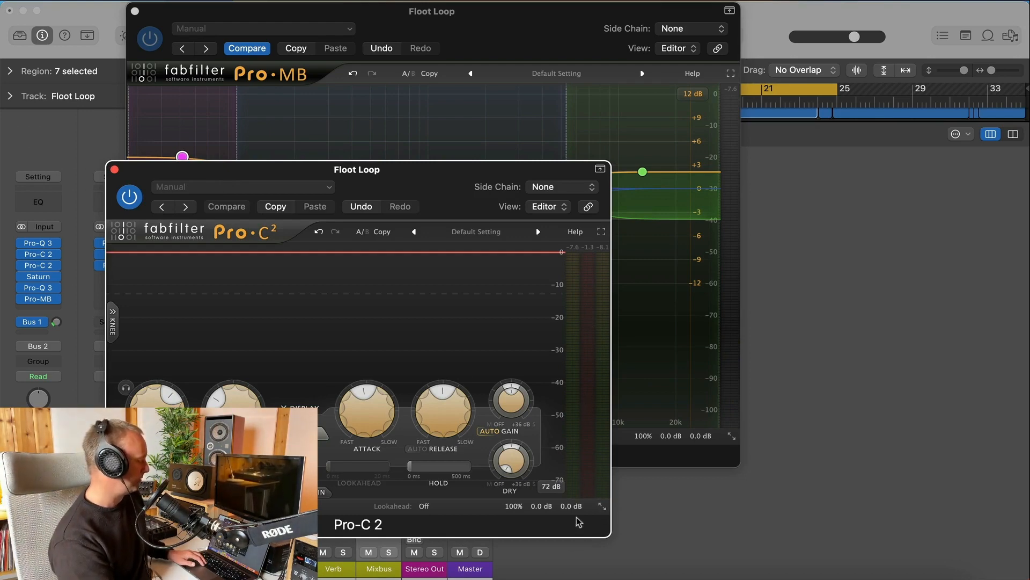
{"action": "mouse_move", "coordinate": [572, 511]}
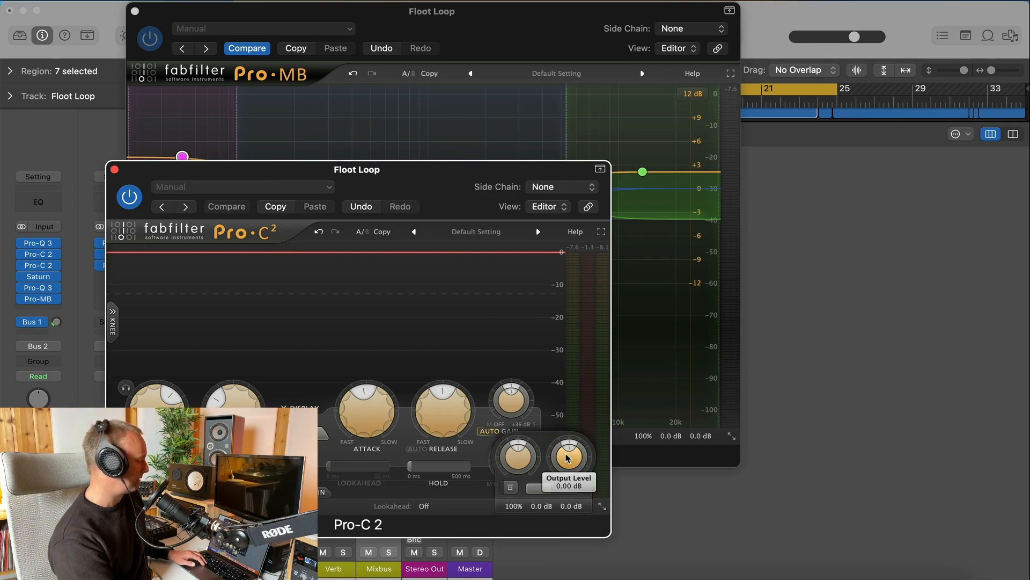
{"action": "left_click_drag", "start_coordinate": [567, 457], "coordinate": [565, 478]}
{"action": "key", "text": "super+w"}
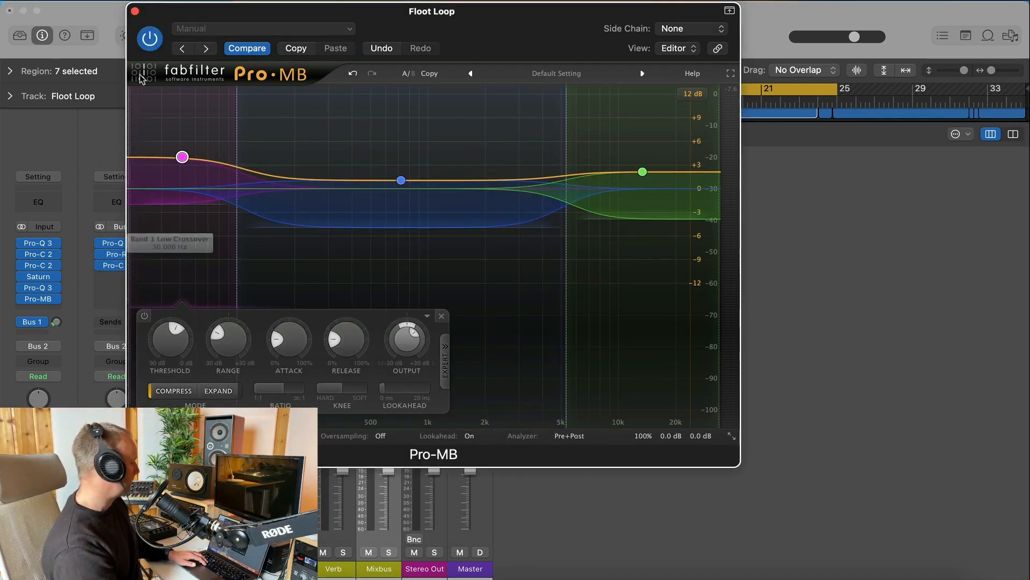
{"action": "key", "text": "super+w"}
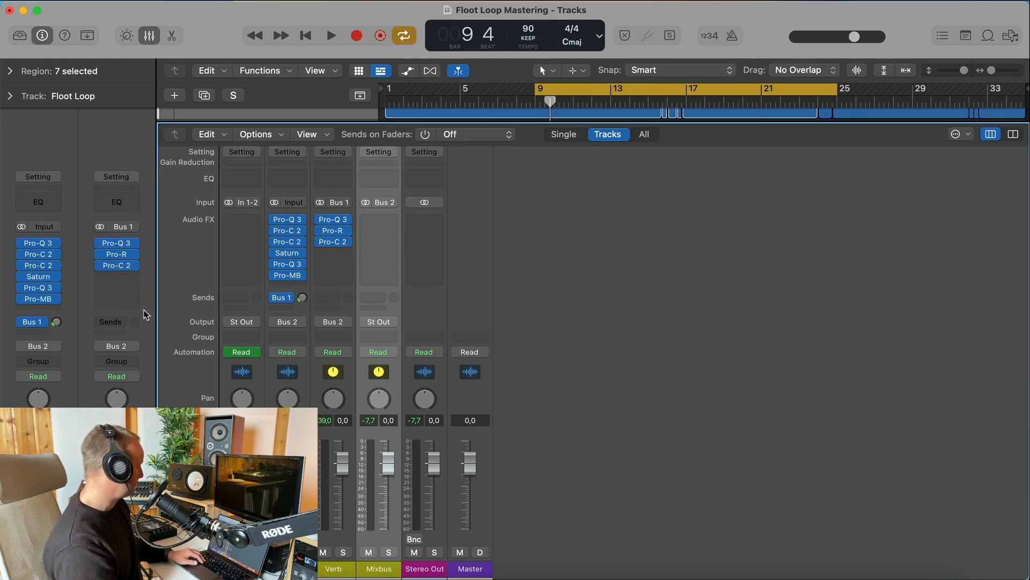
Insert a stereo FabFilter Pro-L 2 limiter on the Mixbus channel.
{"action": "key", "text": "x"}
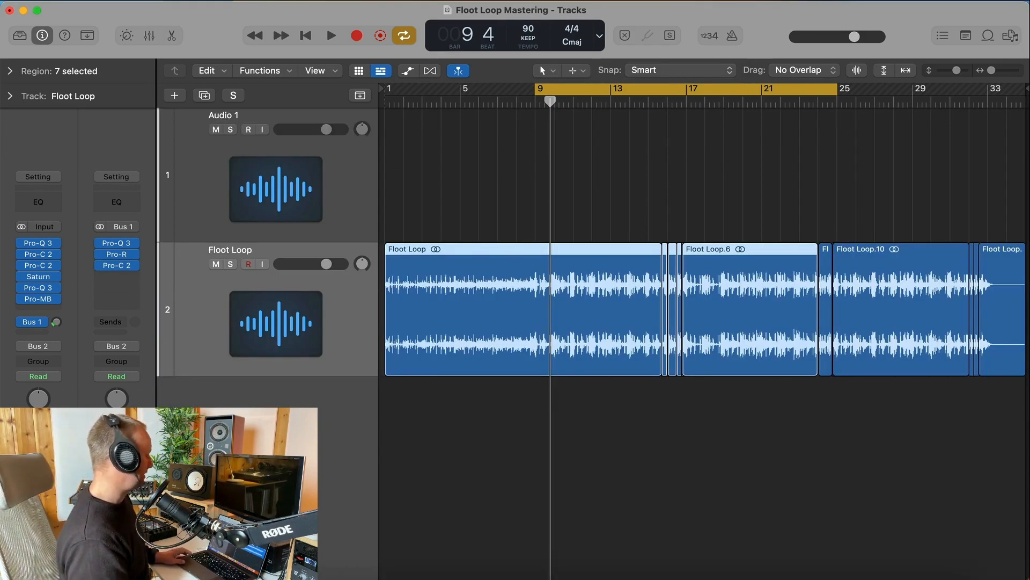
{"action": "key", "text": "x"}
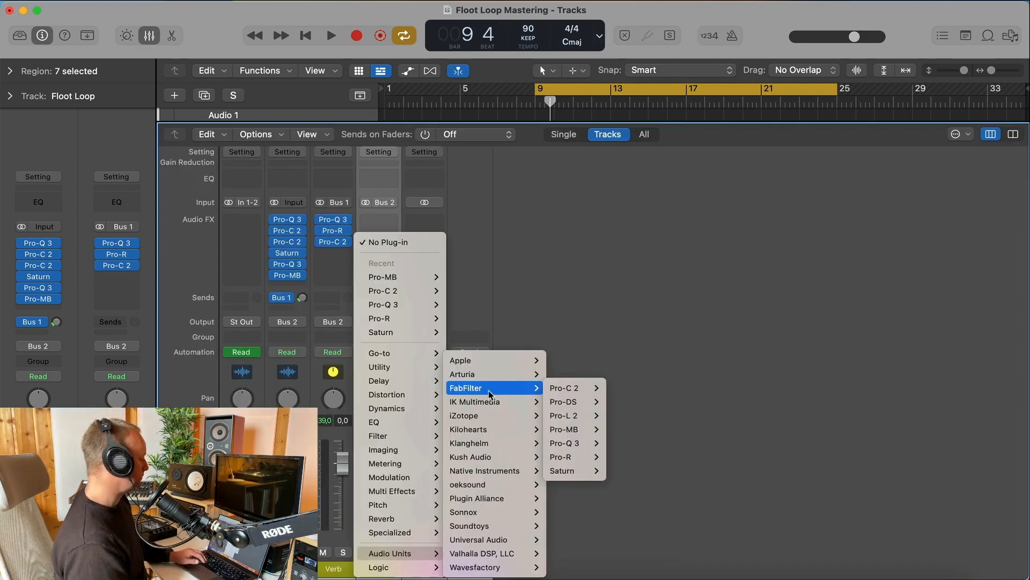
{"action": "mouse_move", "coordinate": [564, 415]}
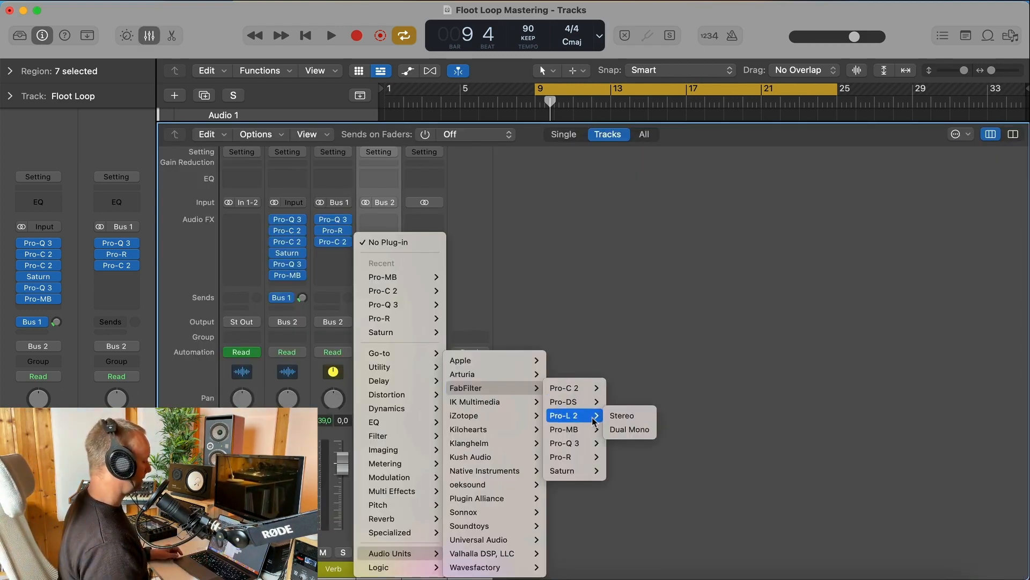
{"action": "left_click", "coordinate": [623, 414]}
{"action": "left_click_drag", "start_coordinate": [558, 173], "coordinate": [384, 18]}
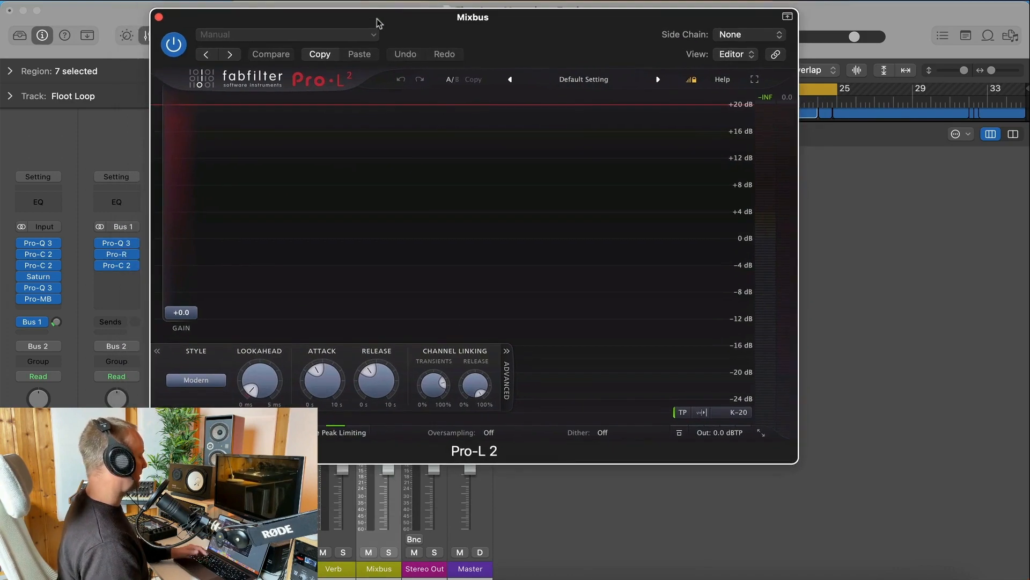
Shorten the attack and release of the Mixbus Pro-L 2 and set its limiting style to Transparent.
{"action": "left_click", "coordinate": [323, 382]}
{"action": "left_click_drag", "start_coordinate": [374, 376], "coordinate": [374, 381]}
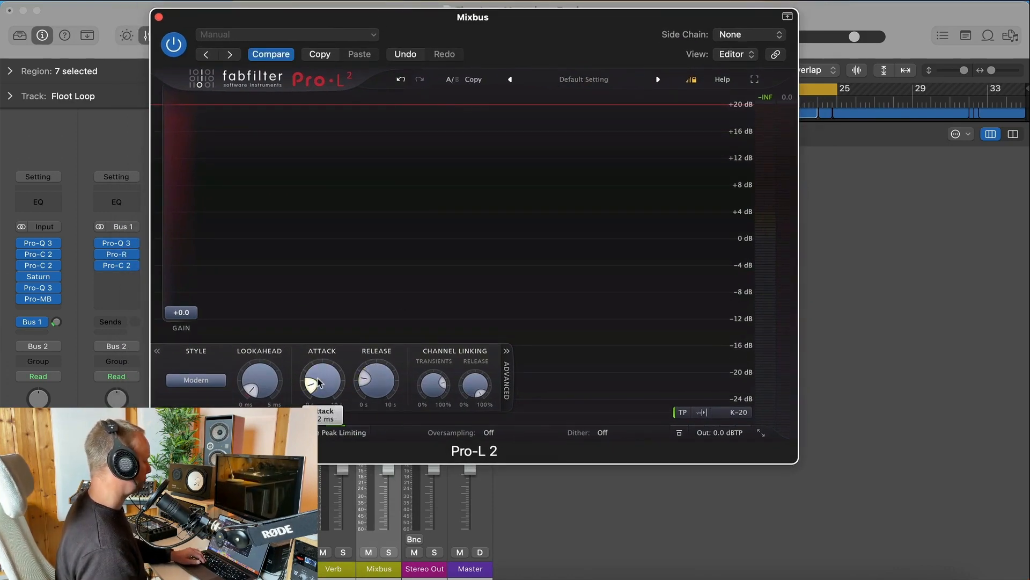
{"action": "left_click", "coordinate": [200, 382]}
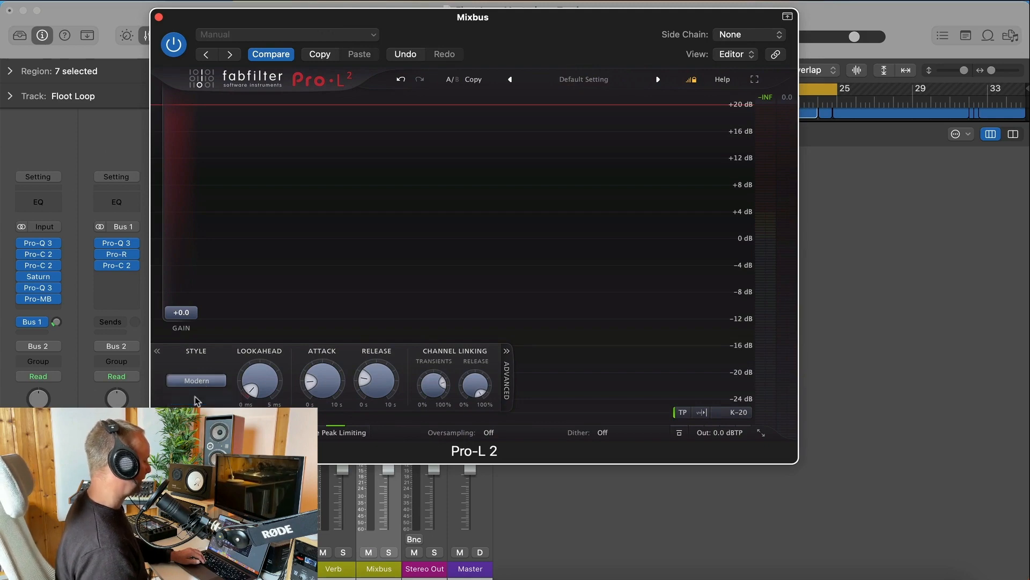
Turn off true peak limiting in Pro-L 2 and set its oversampling to 8x.
{"action": "left_click", "coordinate": [335, 432]}
{"action": "left_click", "coordinate": [493, 434]}
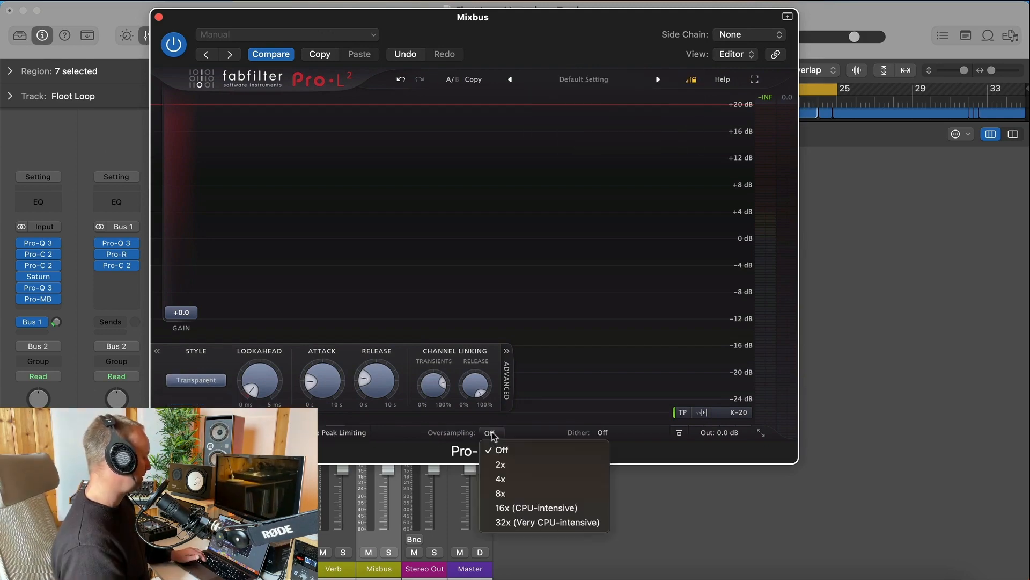
{"action": "left_click", "coordinate": [512, 492]}
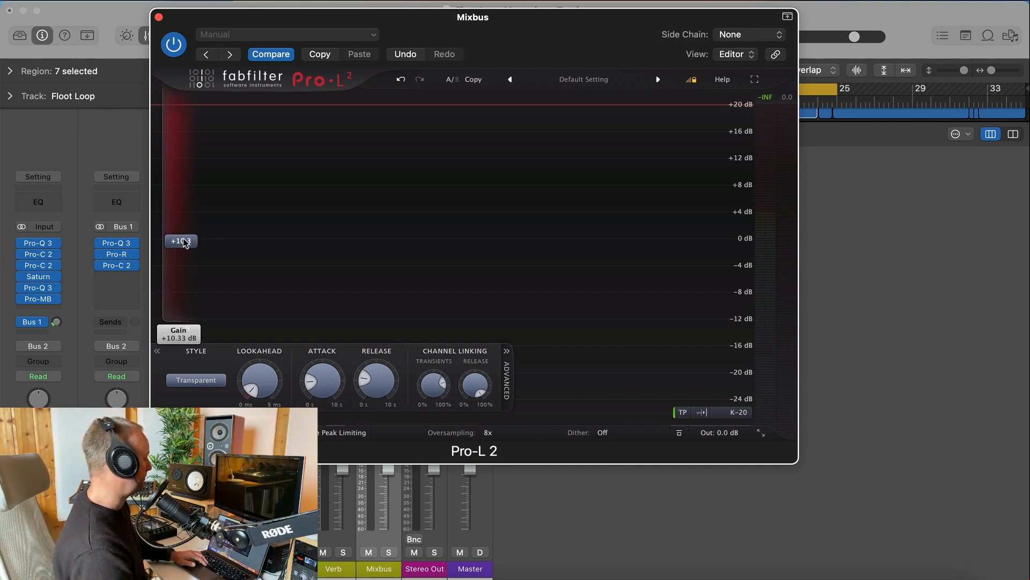
Push the Pro-L 2 gain to about +20.9 dB during playback to exaggerate the limiting.
{"action": "key", "text": "space"}
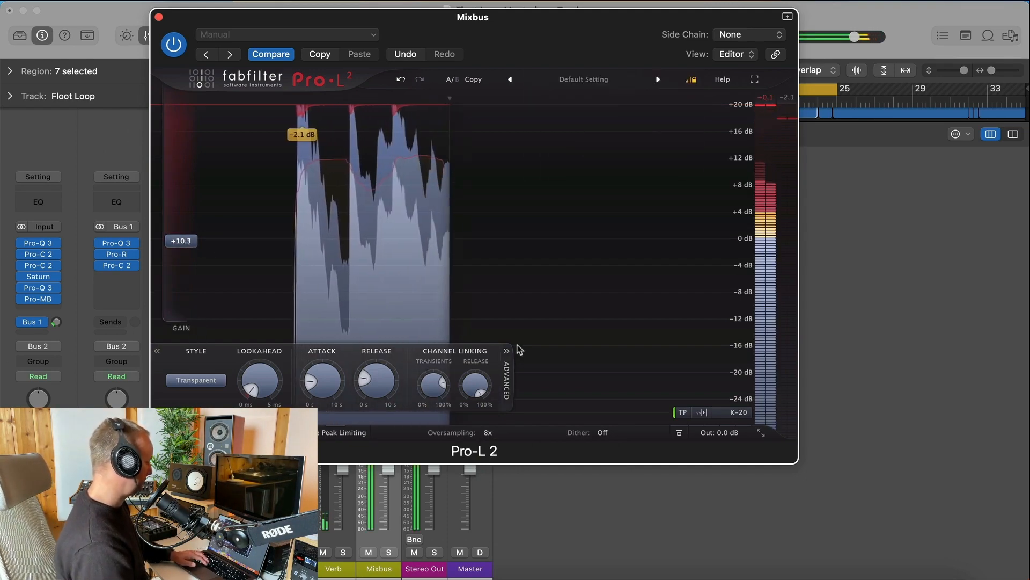
{"action": "key", "text": "space"}
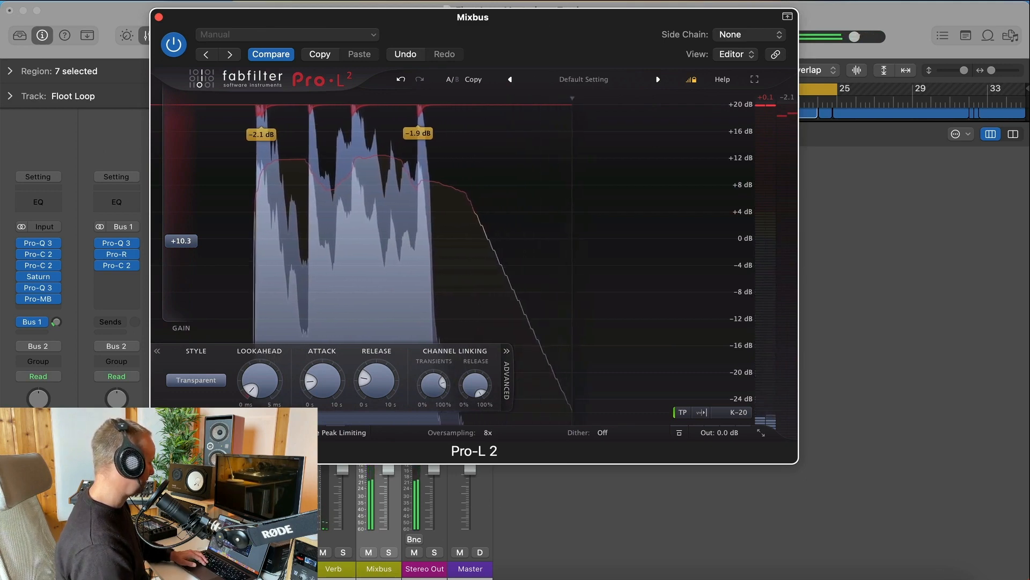
{"action": "left_click_drag", "start_coordinate": [633, 56], "coordinate": [698, 50]}
{"action": "key", "text": "space"}
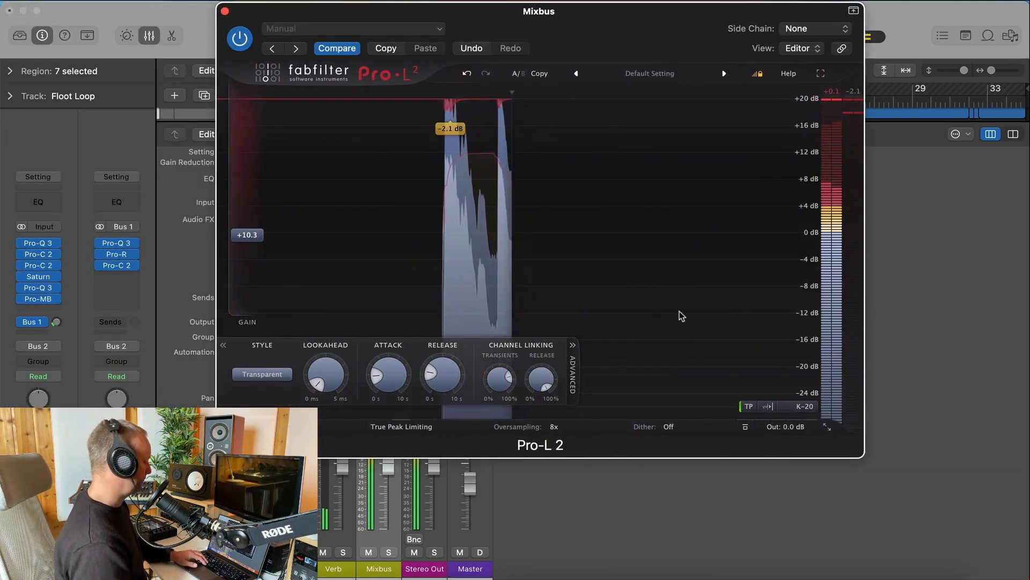
{"action": "left_click_drag", "start_coordinate": [256, 236], "coordinate": [255, 161]}
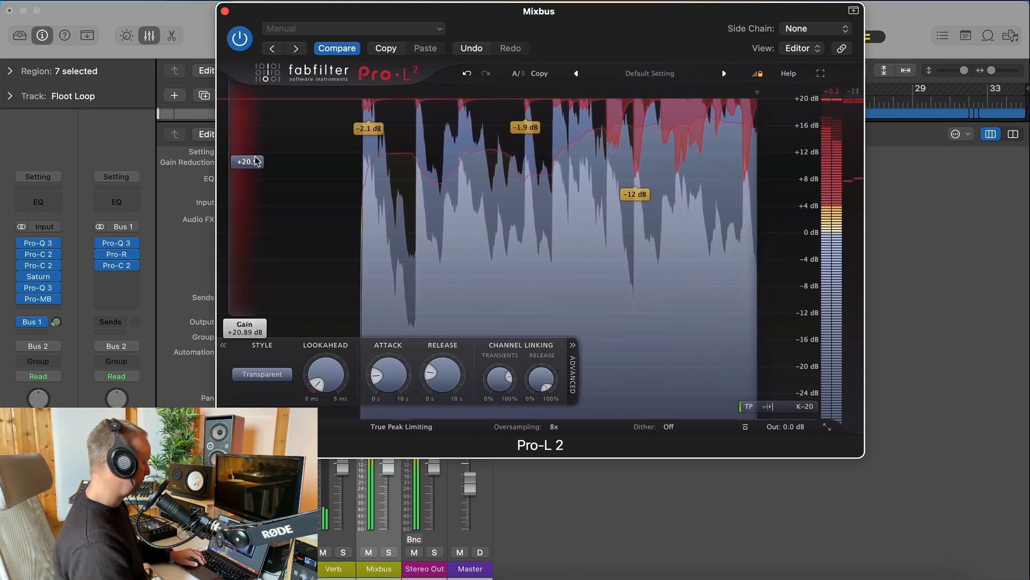
{"action": "key", "text": "space"}
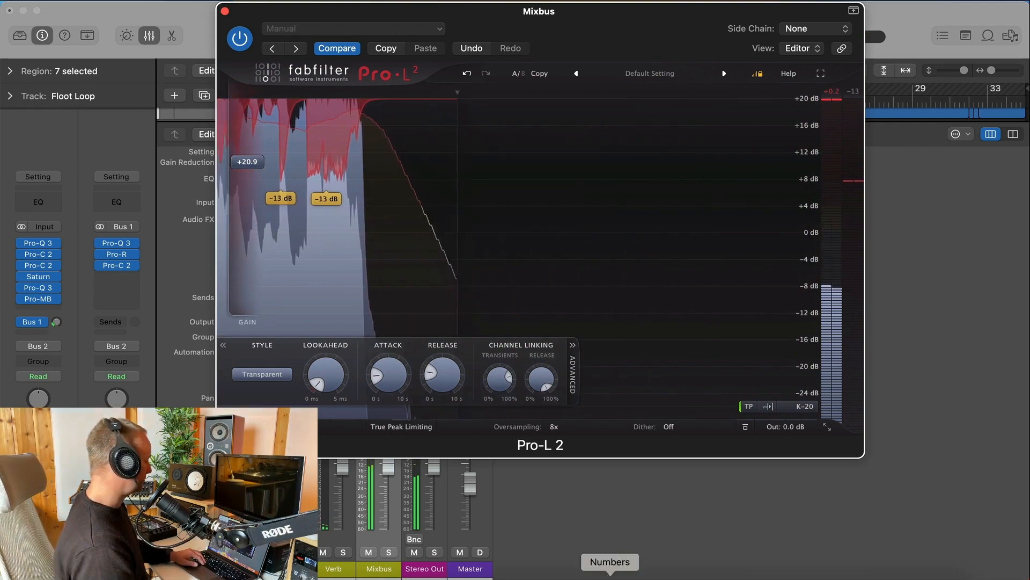
Fine-tune the Pro-L 2 lookahead, attack and release by ear during playback, and bring the gain down to about +12.3 dB.
{"action": "key", "text": "space"}
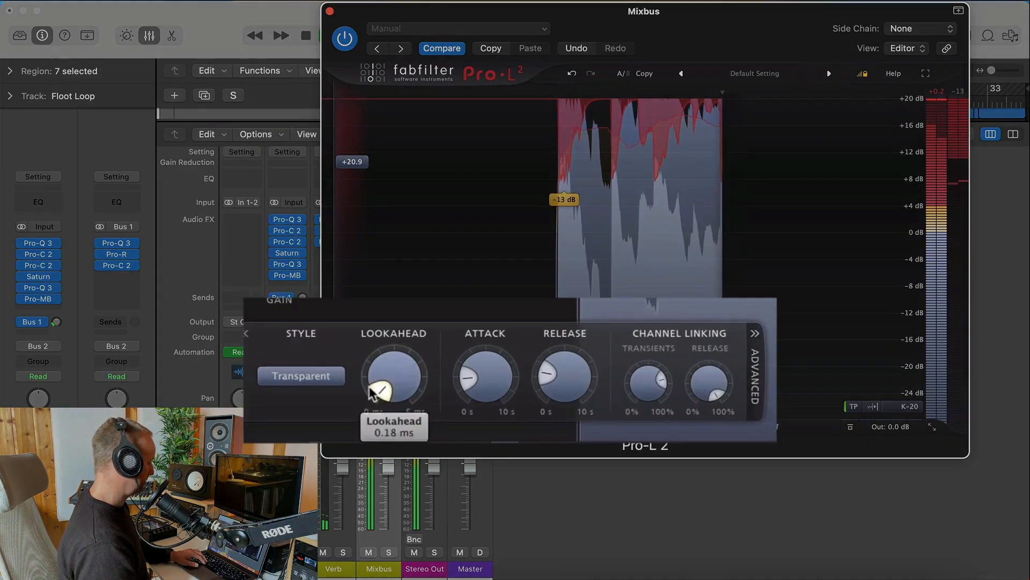
{"action": "mouse_move", "coordinate": [492, 376]}
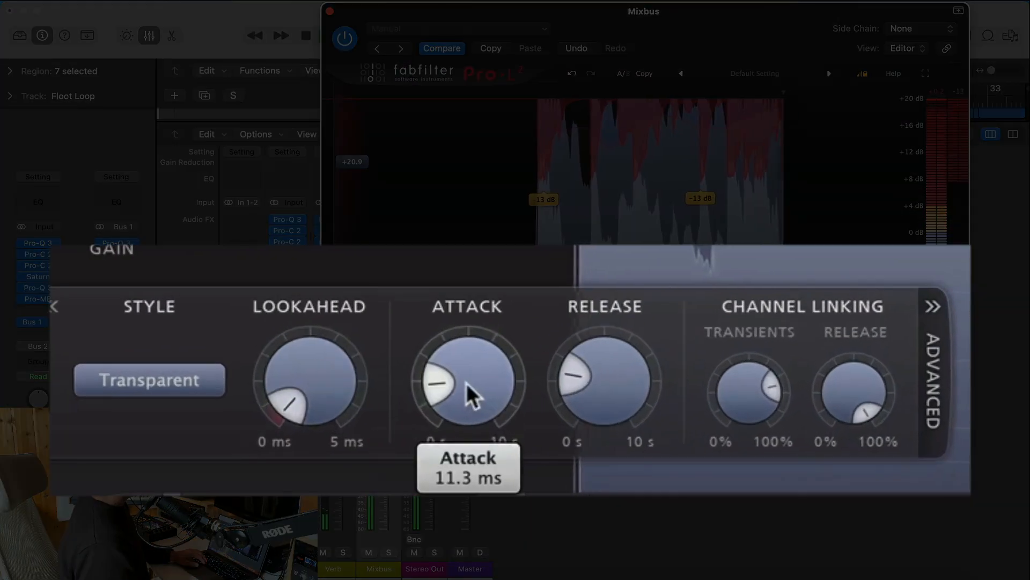
{"action": "mouse_move", "coordinate": [482, 404]}
{"action": "left_mouse_down"}
{"action": "mouse_move", "coordinate": [472, 444]}
{"action": "mouse_move", "coordinate": [474, 278]}
{"action": "mouse_move", "coordinate": [486, 244]}
{"action": "mouse_move", "coordinate": [467, 322]}
{"action": "mouse_move", "coordinate": [462, 311]}
{"action": "mouse_move", "coordinate": [459, 428]}
{"action": "mouse_move", "coordinate": [476, 384]}
{"action": "left_mouse_up"}
{"action": "left_click_drag", "start_coordinate": [626, 378], "coordinate": [600, 419]}
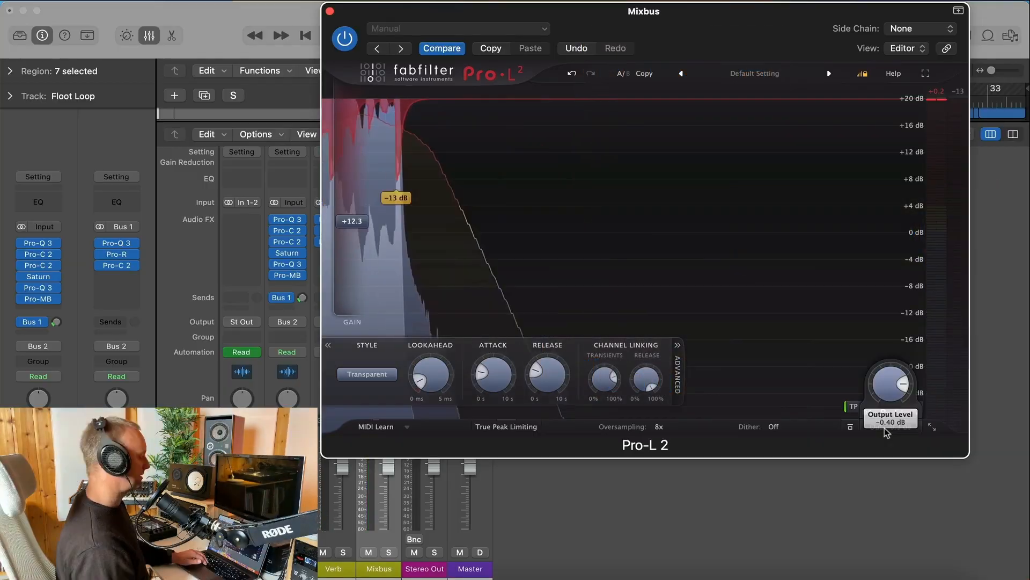
Set the Pro-L 2 output level to -3.0 dB and compare playback with the limiter bypassed and active.
{"action": "left_click_drag", "start_coordinate": [886, 433], "coordinate": [885, 460]}
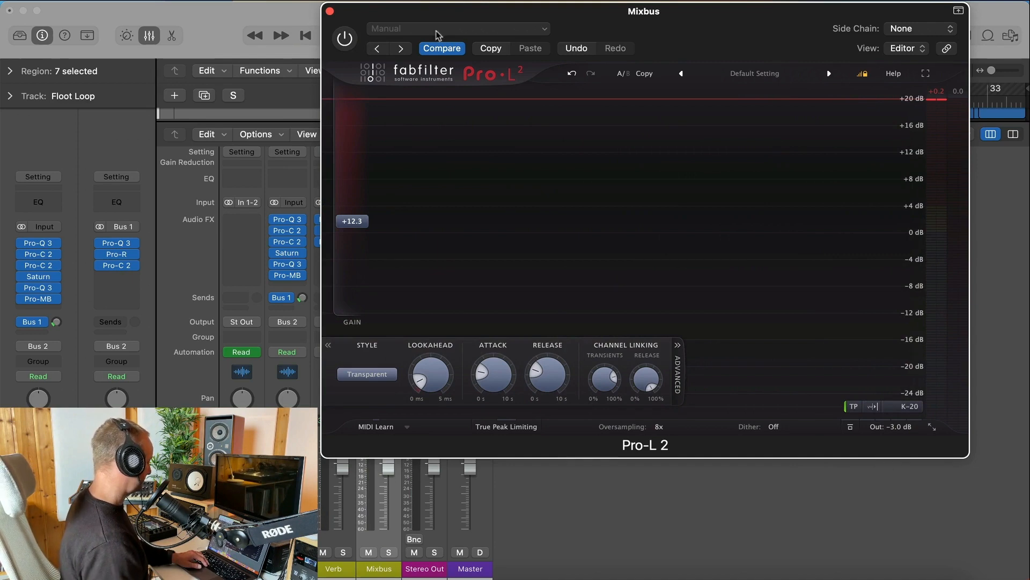
{"action": "left_click_drag", "start_coordinate": [432, 12], "coordinate": [559, 66]}
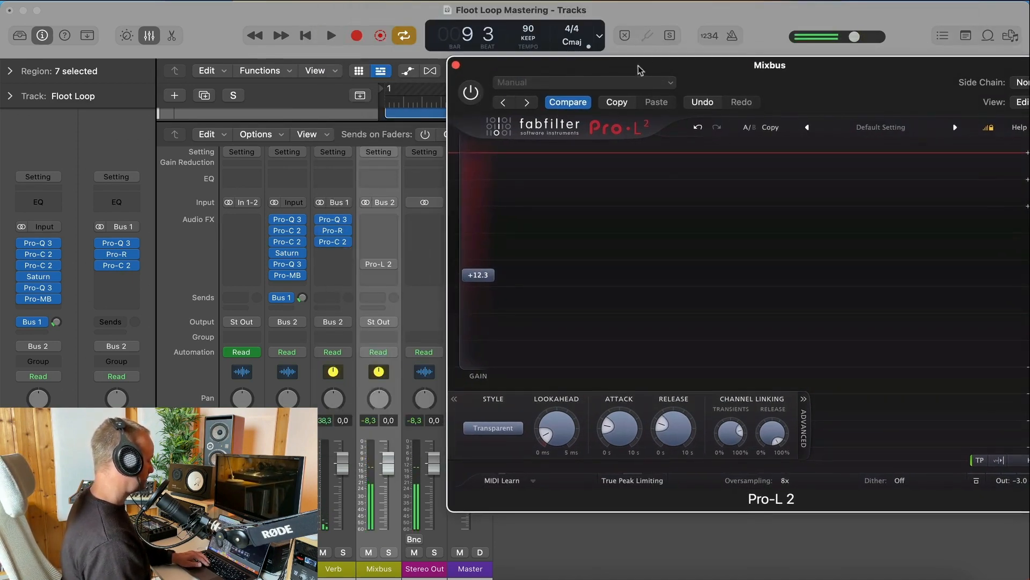
{"action": "left_click_drag", "start_coordinate": [655, 64], "coordinate": [477, 9]}
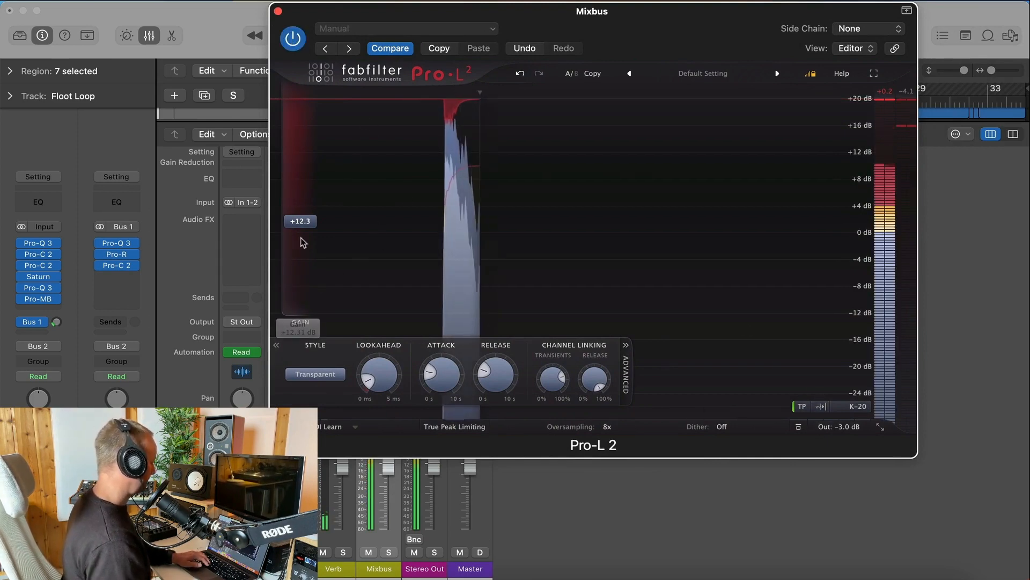
Reset the Pro-L 2 gain to 0 dB, bring it back up to +12.0 dB during playback, and close the limiter.
{"action": "left_click", "coordinate": [301, 219], "text": "super"}
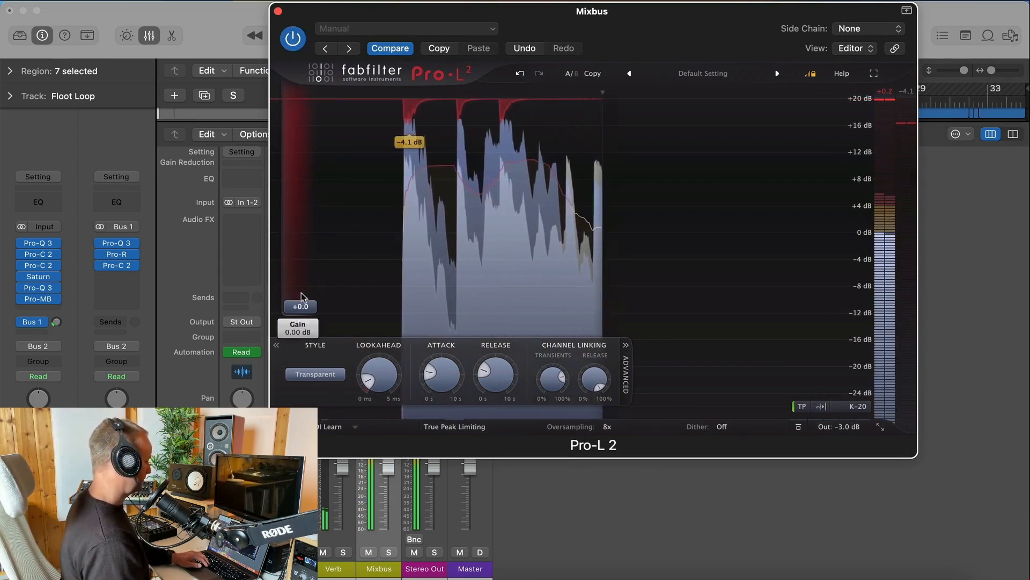
{"action": "left_click_drag", "start_coordinate": [300, 306], "coordinate": [299, 225]}
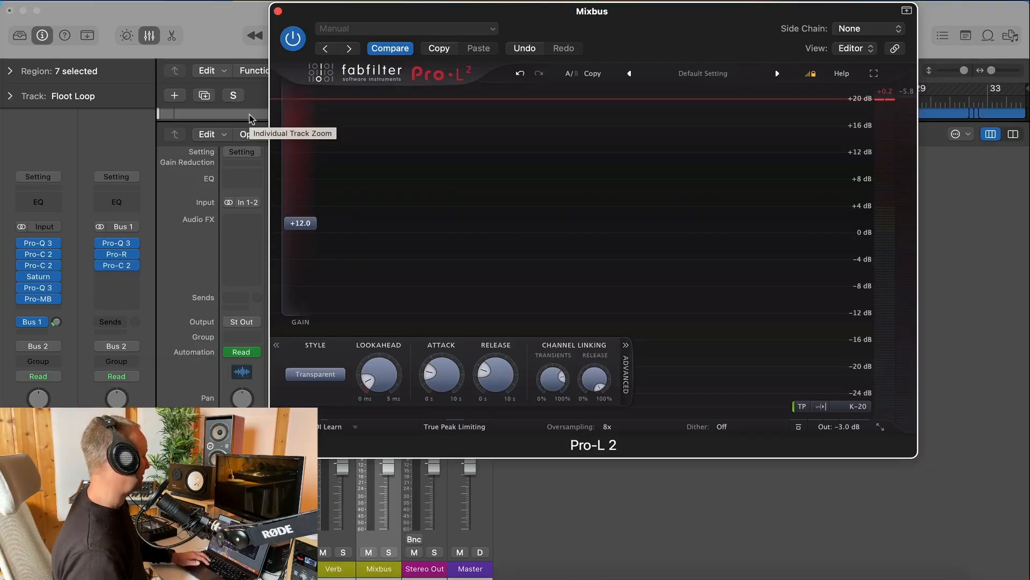
{"action": "key", "text": "space"}
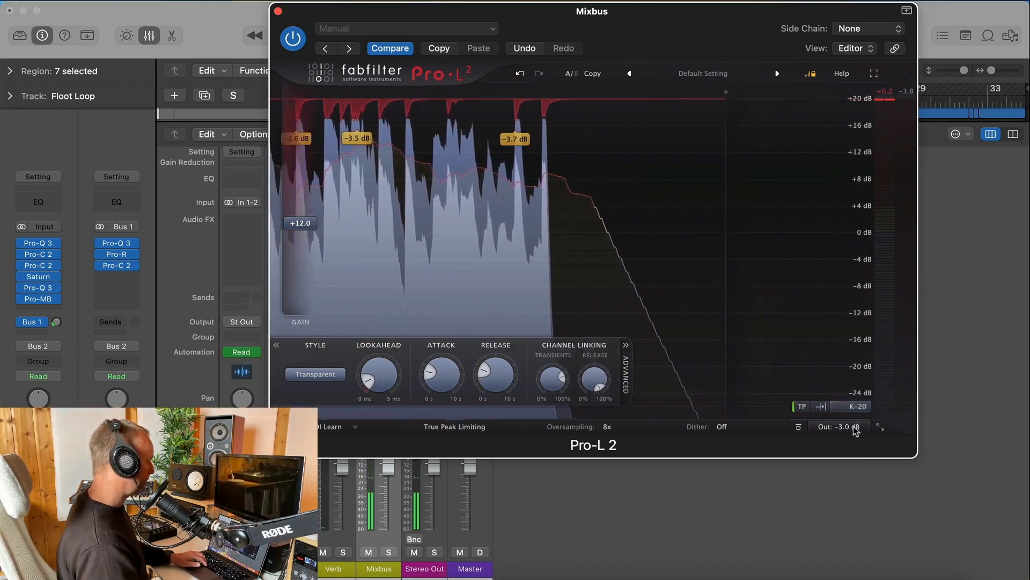
{"action": "mouse_move", "coordinate": [858, 419]}
{"action": "left_click", "coordinate": [884, 434]}
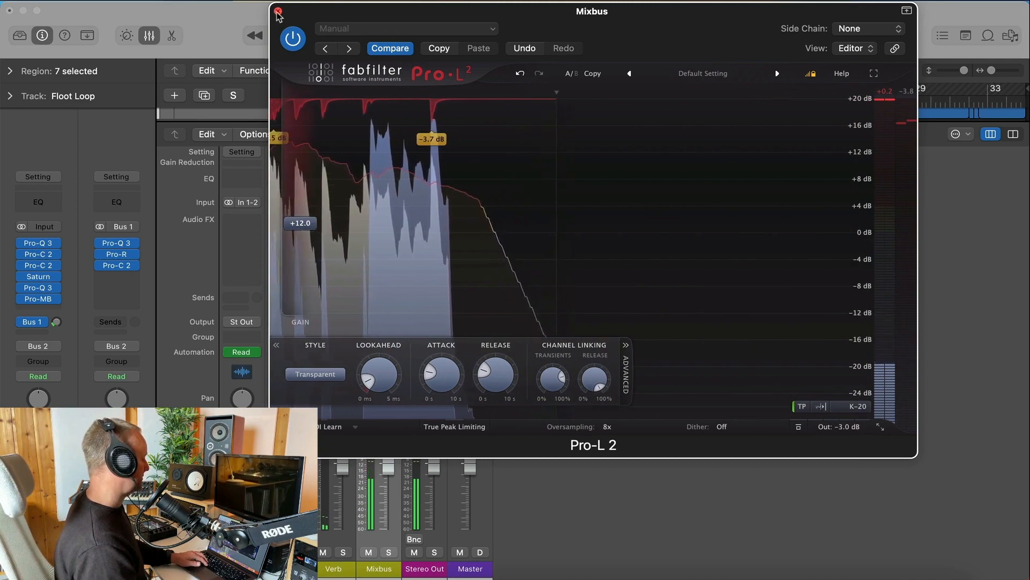
{"action": "left_click", "coordinate": [277, 12]}
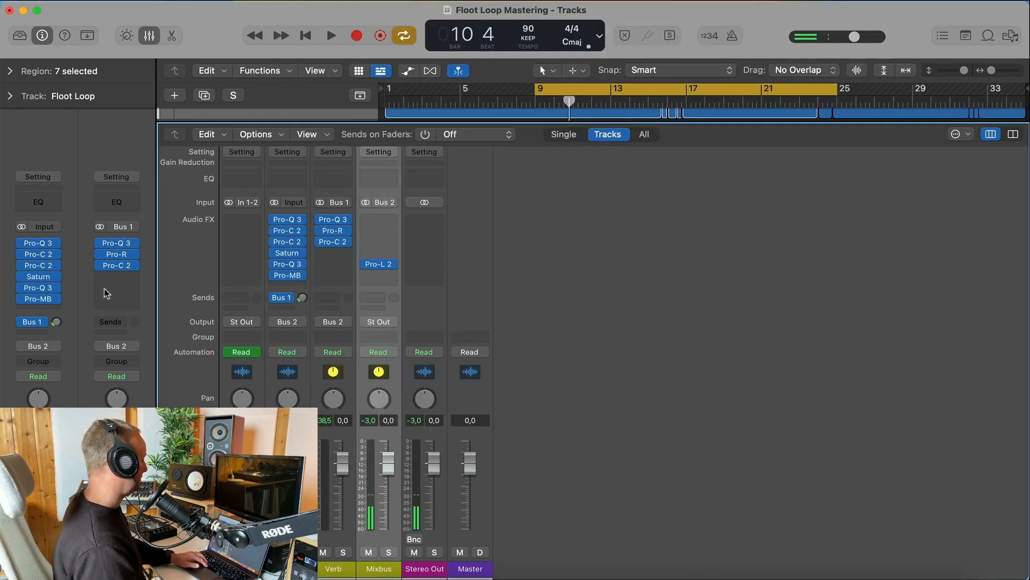
Insert a second Pro-L 2 below the first on the Mixbus channel and set its oversampling to 8x.
{"action": "left_click", "coordinate": [387, 275]}
{"action": "mouse_move", "coordinate": [397, 306]}
{"action": "left_click", "coordinate": [463, 306]}
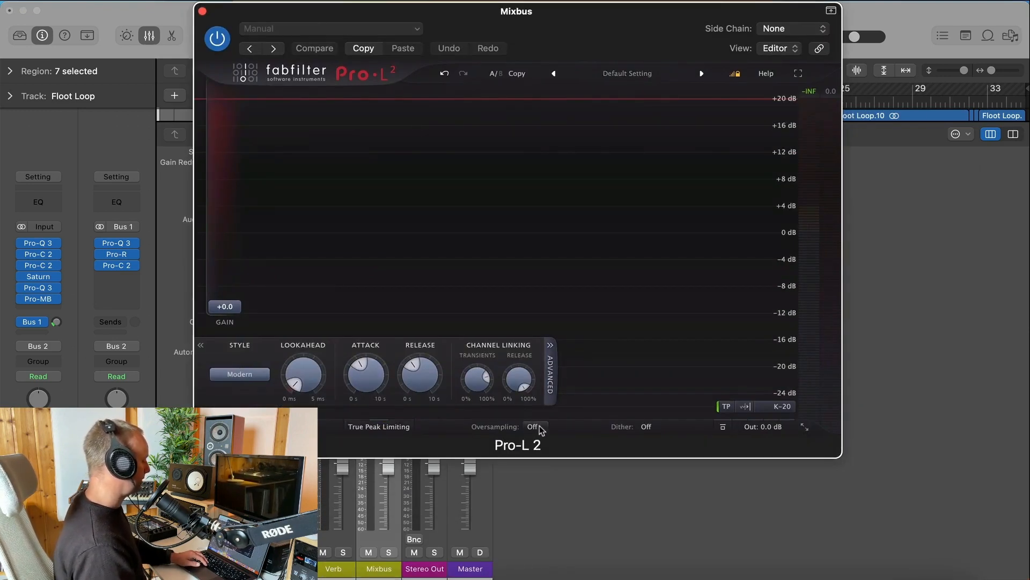
{"action": "left_click", "coordinate": [535, 427]}
{"action": "left_click", "coordinate": [545, 487]}
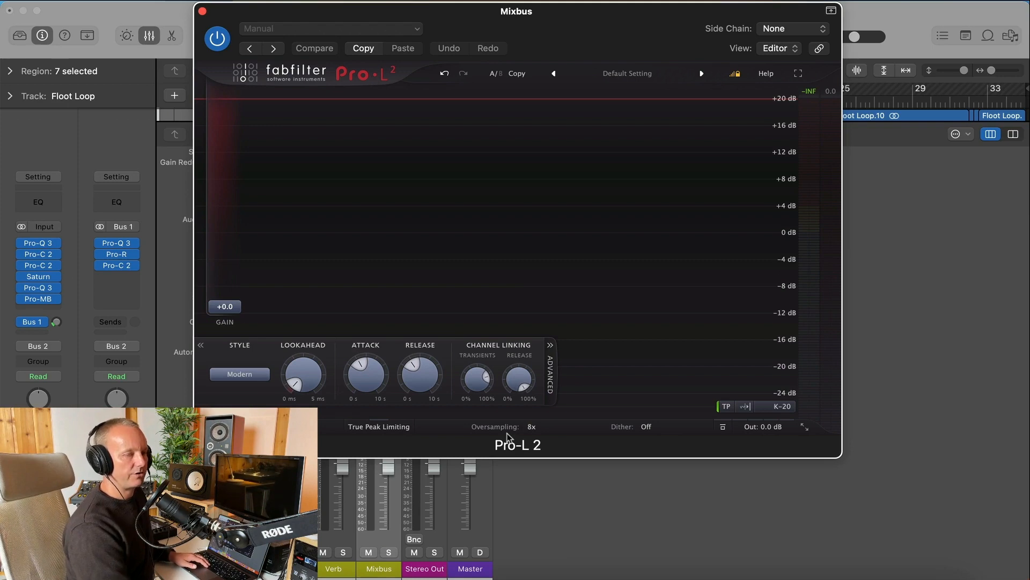
Adjust the second Pro-L 2's attack and release for more punch, with output level at -0.6 dB and gain at +3.3 dB, during playback.
{"action": "key", "text": "space"}
{"action": "left_click_drag", "start_coordinate": [374, 375], "coordinate": [424, 365]}
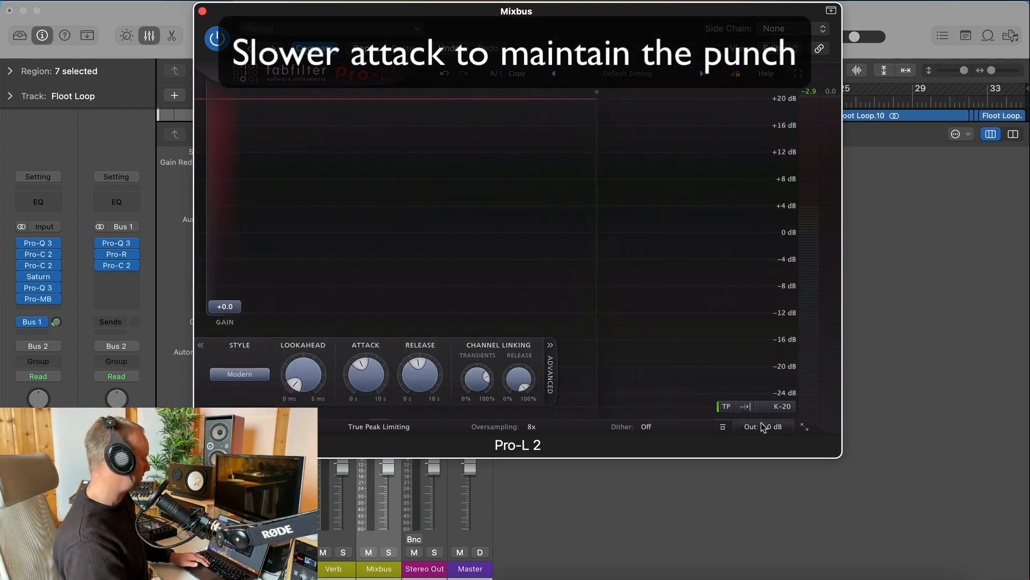
{"action": "left_click_drag", "start_coordinate": [764, 427], "coordinate": [771, 428]}
{"action": "key", "text": "space"}
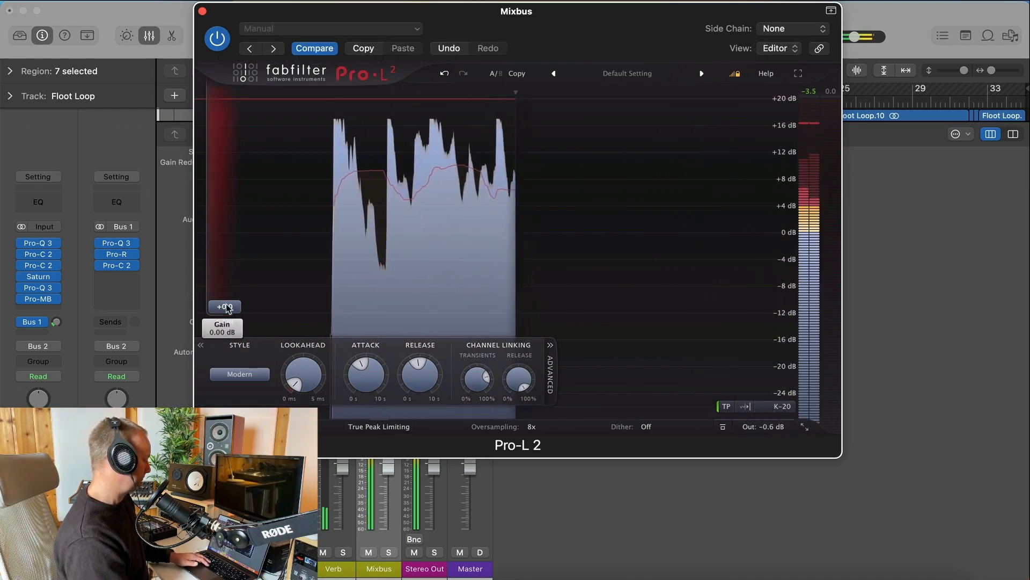
{"action": "left_click_drag", "start_coordinate": [225, 306], "coordinate": [226, 284]}
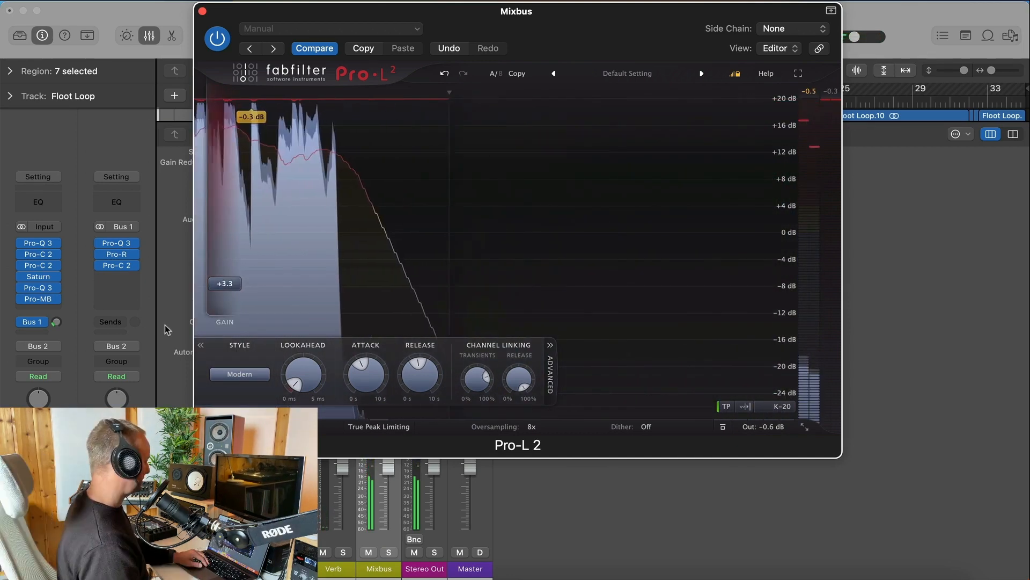
Insert an Insight 2 meter on the Stereo Out channel and place its window beside the second Pro-L 2.
{"action": "left_click_drag", "start_coordinate": [487, 14], "coordinate": [565, 92]}
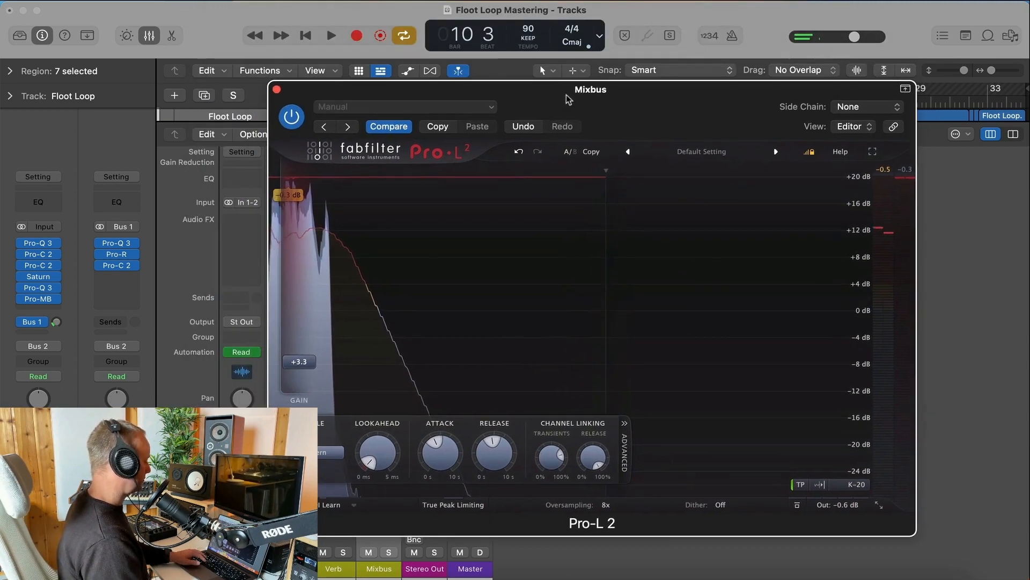
{"action": "left_click_drag", "start_coordinate": [446, 89], "coordinate": [706, 59]}
{"action": "left_click", "coordinate": [424, 221]}
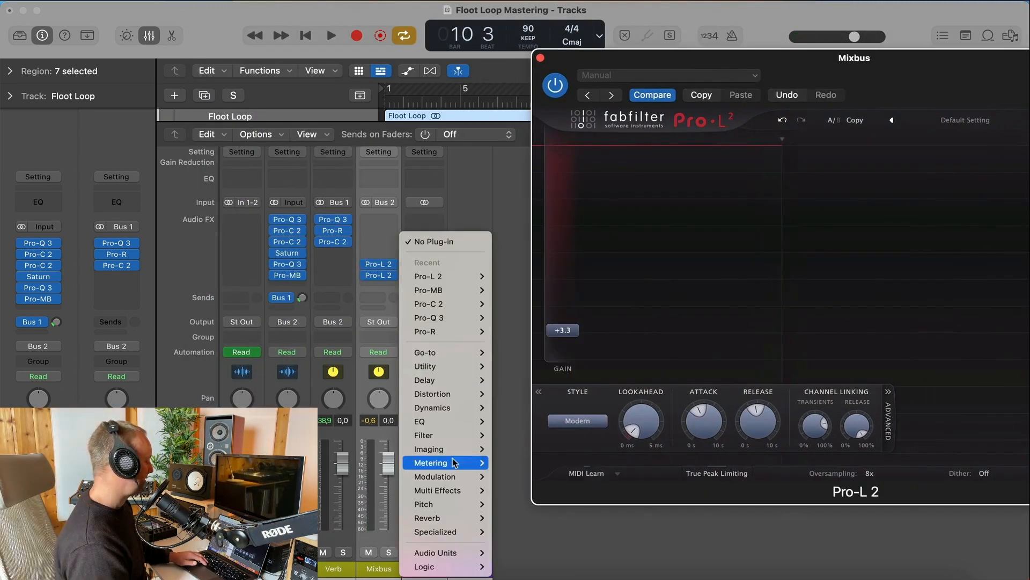
{"action": "mouse_move", "coordinate": [456, 462]}
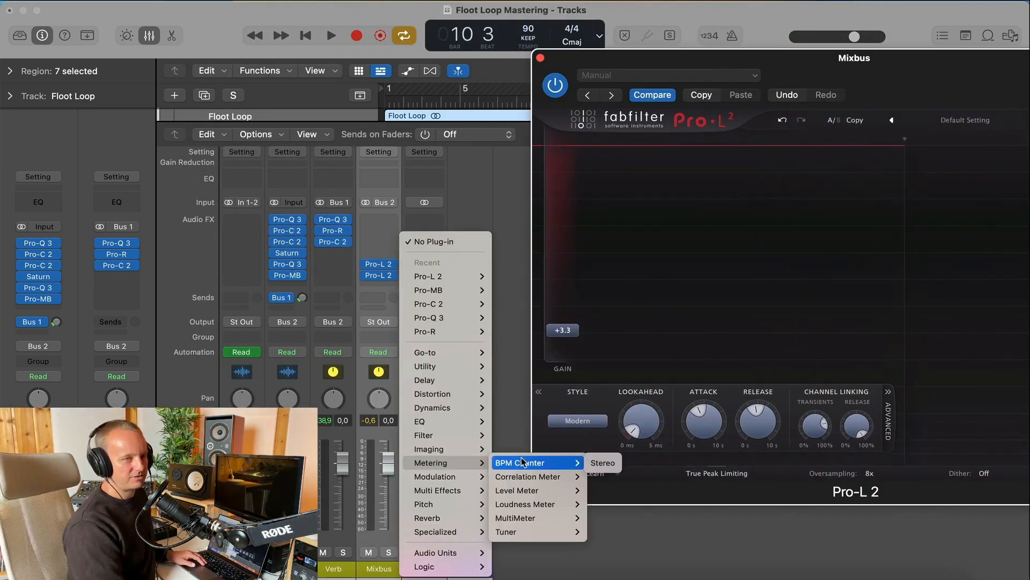
{"action": "mouse_move", "coordinate": [447, 491]}
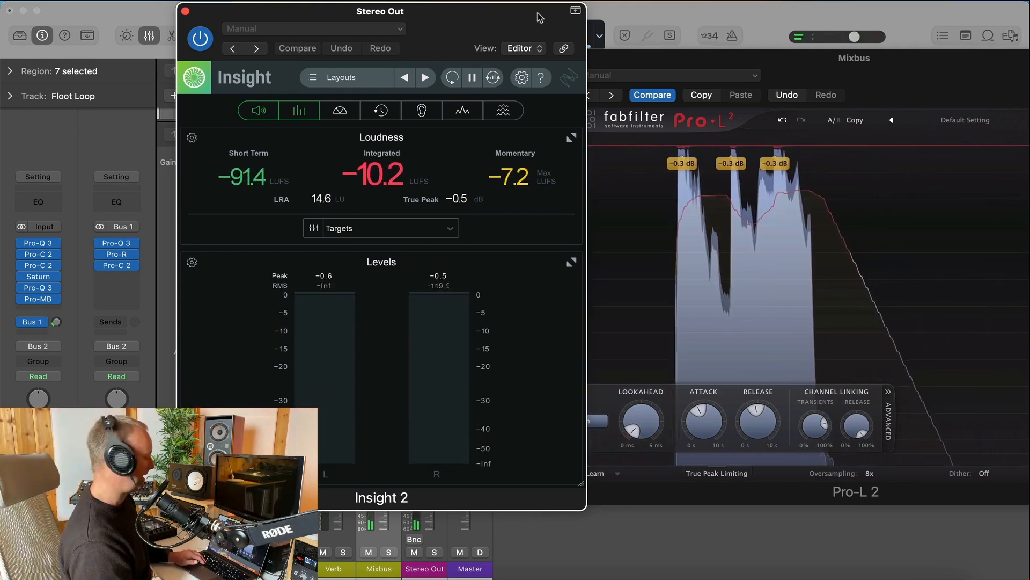
{"action": "left_click_drag", "start_coordinate": [539, 25], "coordinate": [366, 13]}
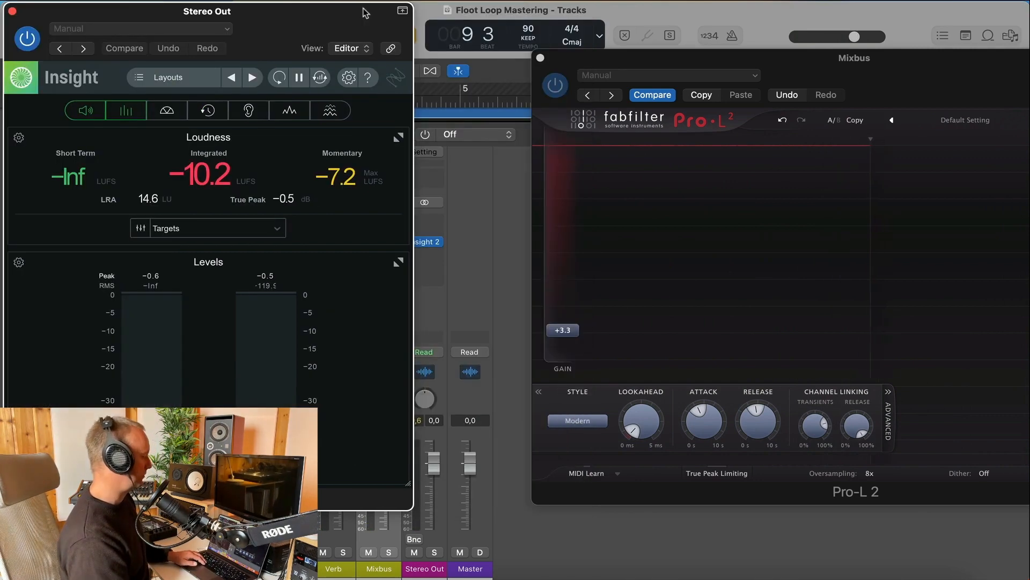
Raise the second Pro-L 2's gain slightly during playback while monitoring loudness in Insight 2, and close the plug-in windows.
{"action": "left_click_drag", "start_coordinate": [730, 66], "coordinate": [451, 21]}
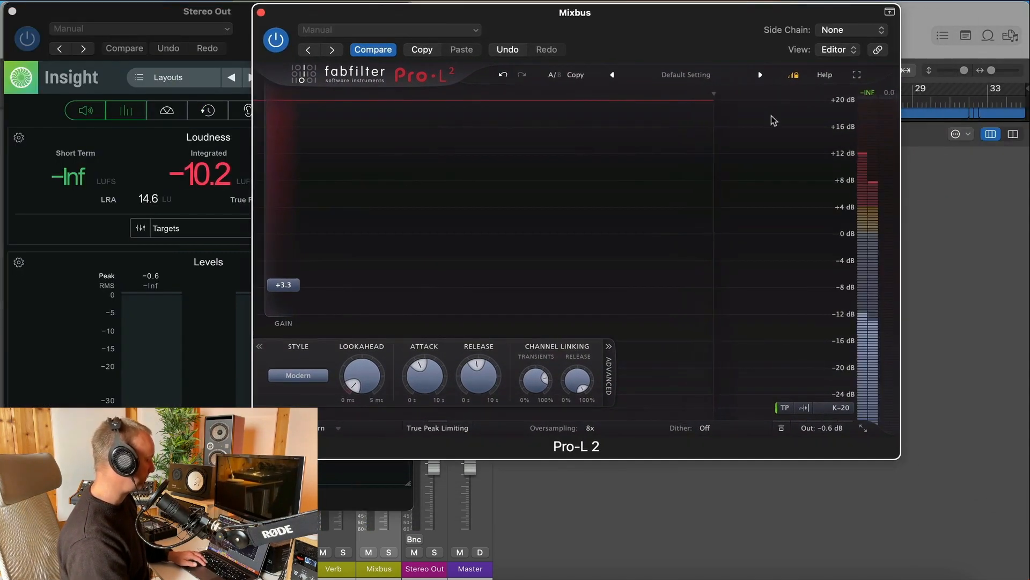
{"action": "mouse_move", "coordinate": [288, 285]}
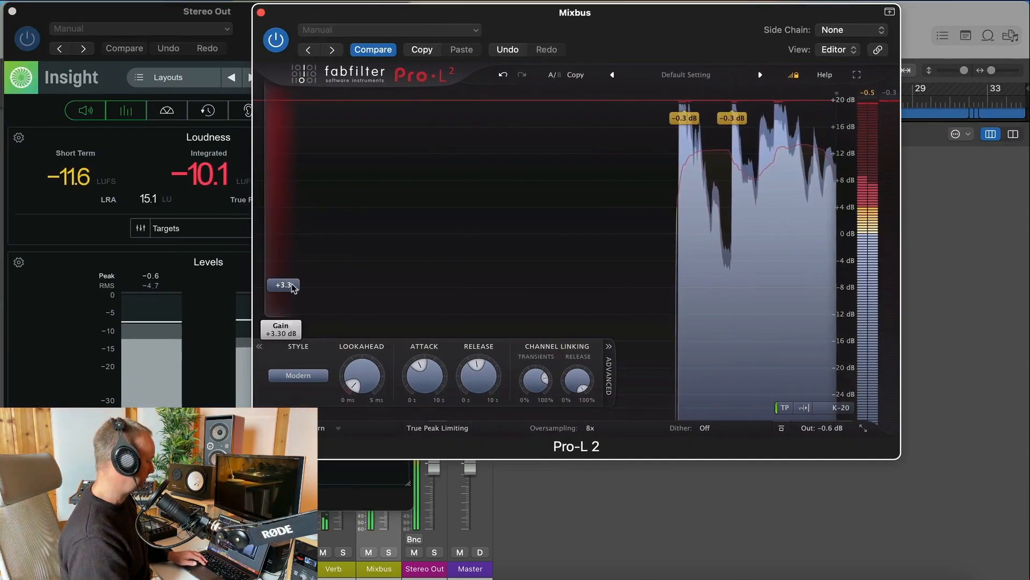
{"action": "left_click_drag", "start_coordinate": [288, 285], "coordinate": [290, 281]}
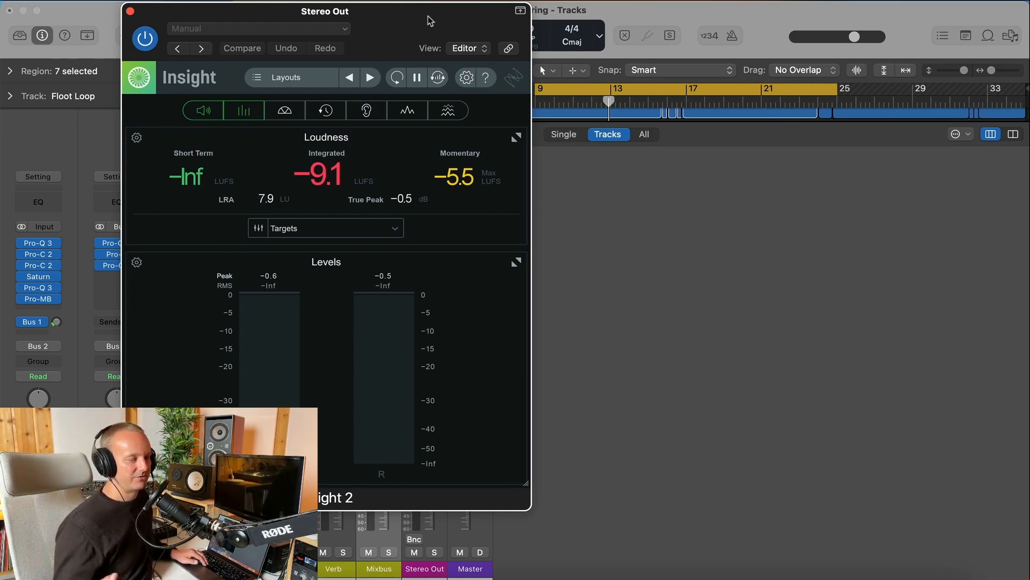
{"action": "key", "text": "super+w"}
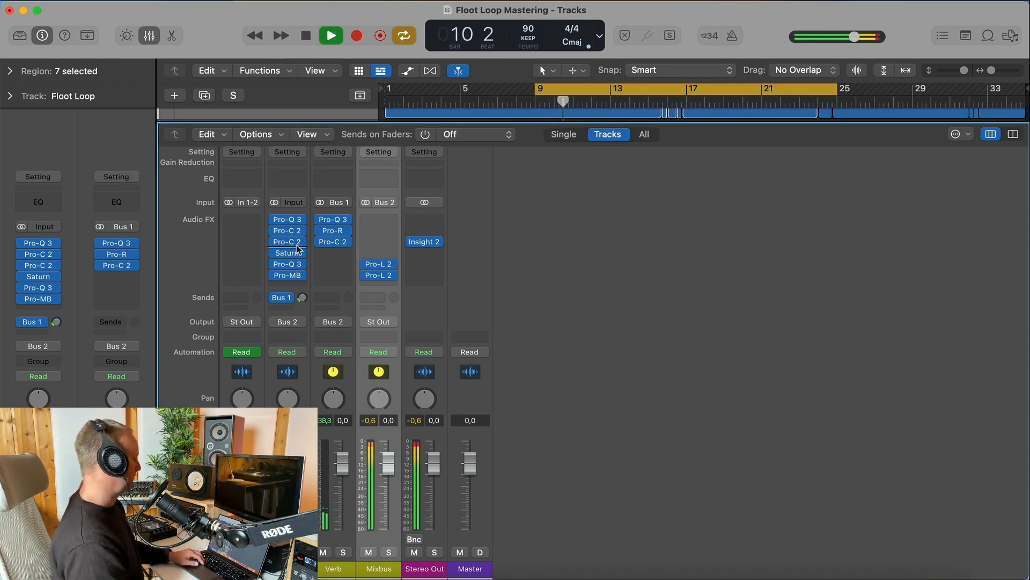
Show the Sound Field meter in the Stereo Out's Insight 2 and examine the stereo image during playback, including from the track's beginning.
{"action": "left_click", "coordinate": [437, 243]}
{"action": "left_click", "coordinate": [472, 221]}
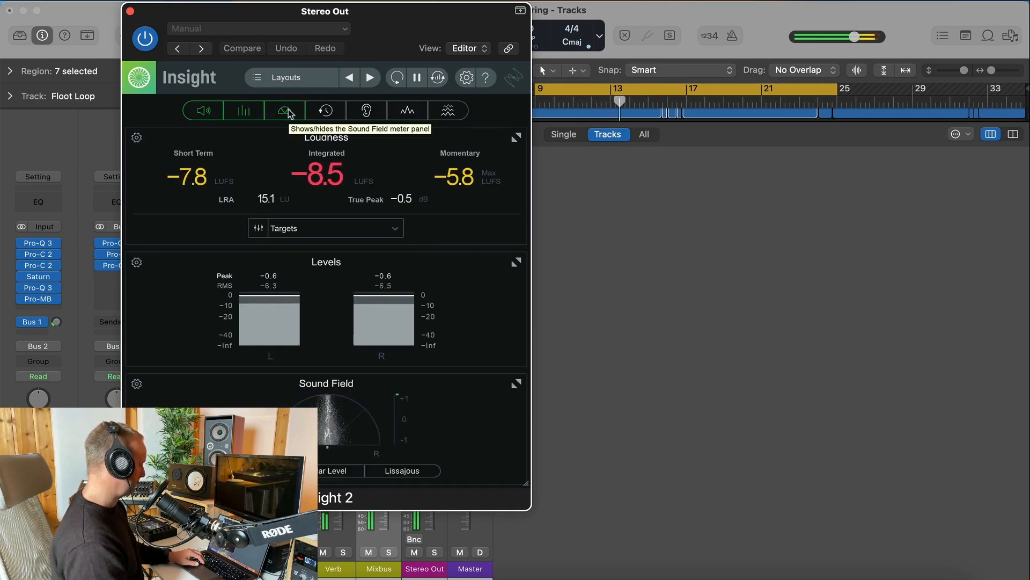
{"action": "left_click", "coordinate": [516, 383]}
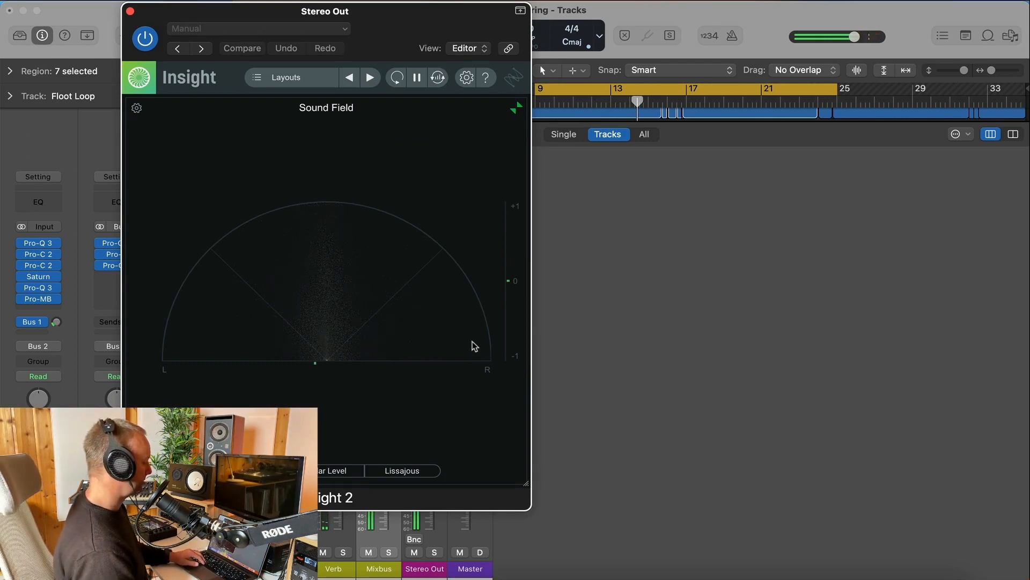
{"action": "key", "text": "space"}
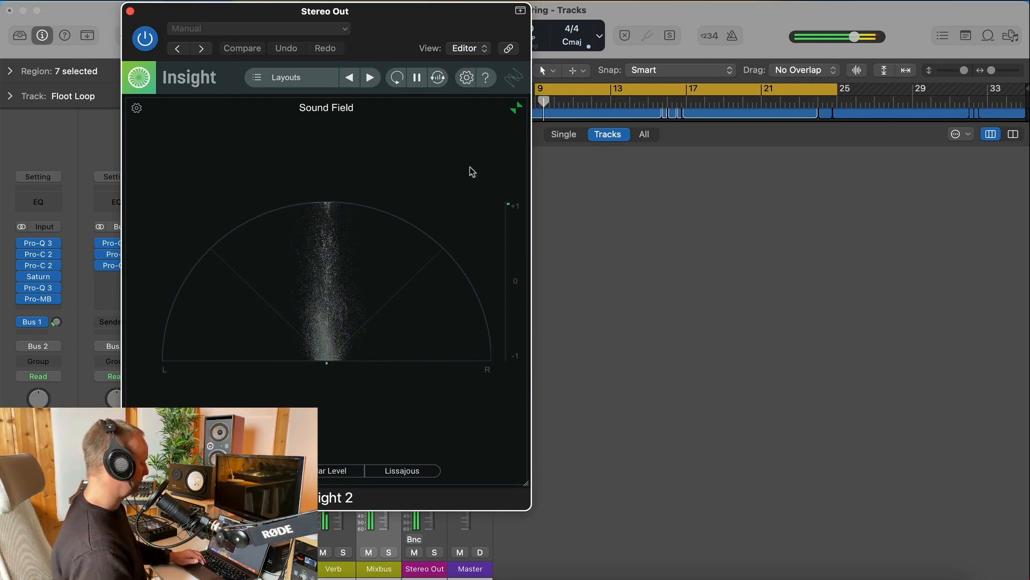
{"action": "key", "text": "Return"}
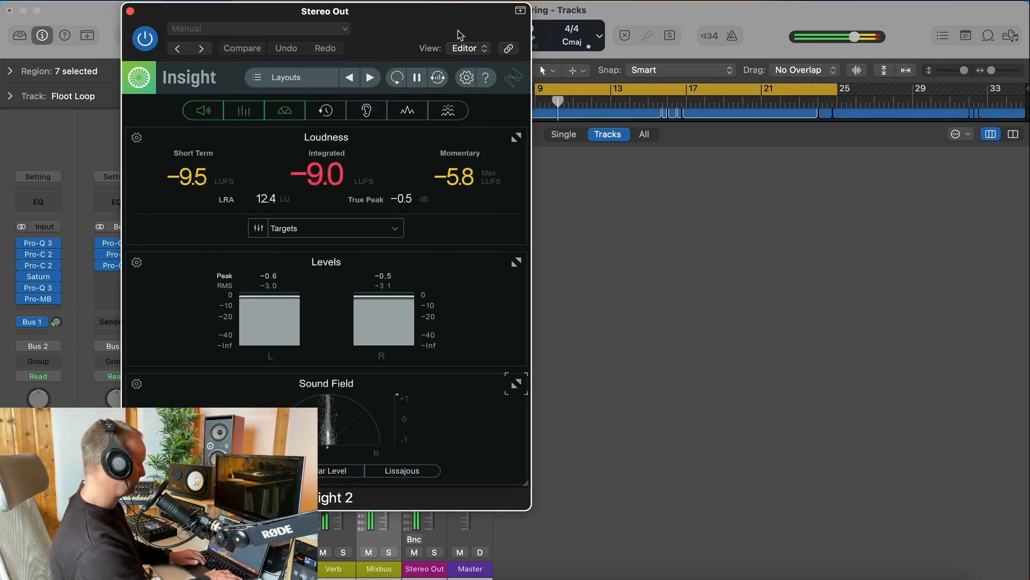
{"action": "left_click", "coordinate": [684, 109]}
{"action": "key", "text": "Return"}
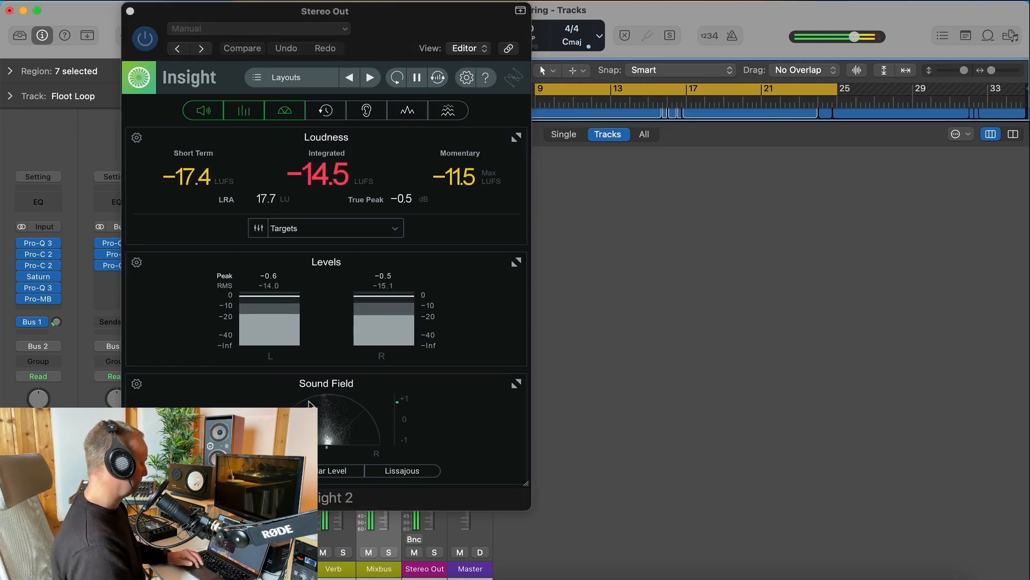
{"action": "left_click", "coordinate": [517, 383]}
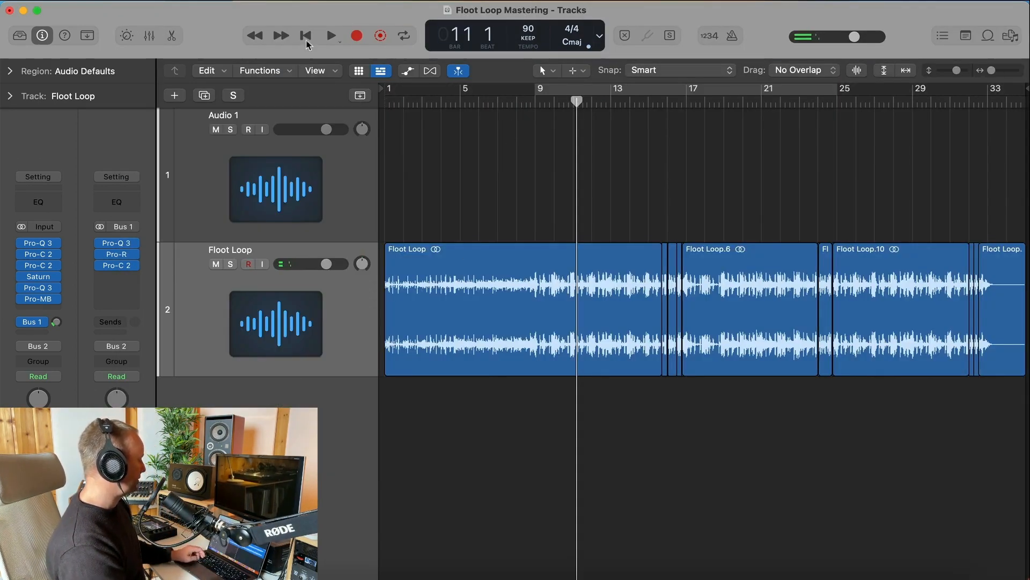
Return the playhead to the project start and add a short fade-in at the beginning of the first Floot Loop region.
{"action": "left_click", "coordinate": [303, 37]}
{"action": "key", "text": "super+Right"}
{"action": "key", "text": "super+Right"}
{"action": "key", "text": "super+Right"}
{"action": "key", "text": "super+Right"}
{"action": "key", "text": "super+Right"}
{"action": "key", "text": "super+Right"}
{"action": "key", "text": "super+Right"}
{"action": "key", "text": "super+Right"}
{"action": "key", "text": "super+Right"}
{"action": "key", "text": "super+Right"}
{"action": "key", "text": "super+Right"}
{"action": "key", "text": "super+Right"}
{"action": "key", "text": "super+Right"}
{"action": "key", "text": "super+Right"}
{"action": "key", "text": "super+Right"}
{"action": "key", "text": "super+Right"}
{"action": "key", "text": "super+Right"}
{"action": "key", "text": "super+Right"}
{"action": "key", "text": "super+Right"}
{"action": "key", "text": "super+Right"}
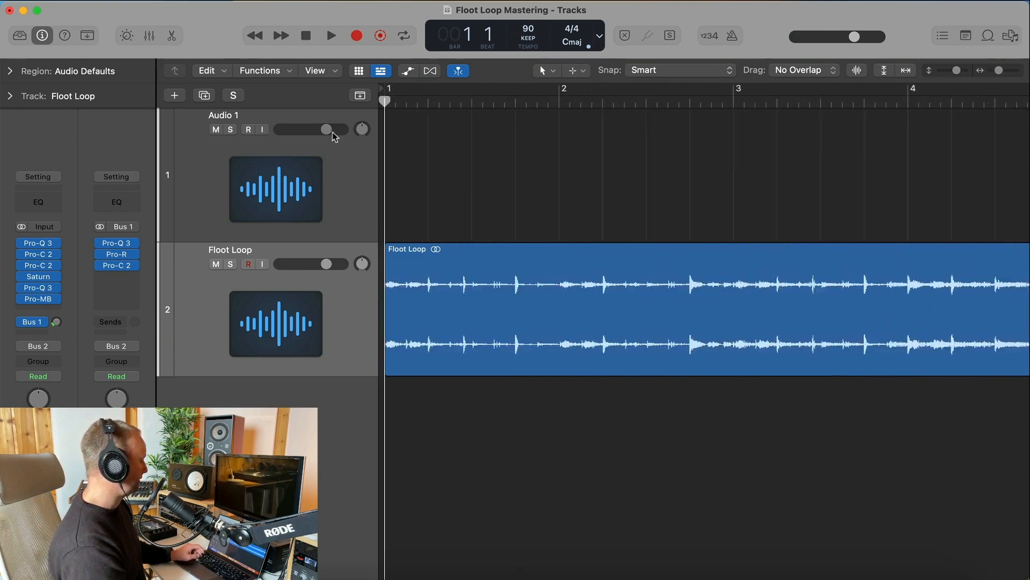
{"action": "left_click", "coordinate": [406, 245]}
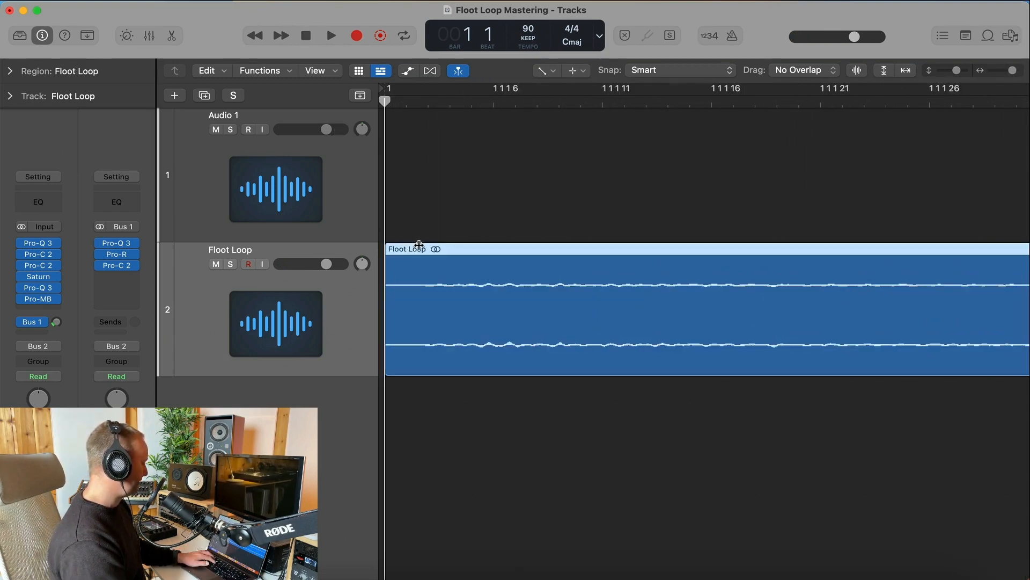
Add a short fade-out at the end of the last Floot Loop region.
{"action": "key", "text": "super+Left"}
{"action": "key", "text": "super+Left"}
{"action": "key", "text": "super+Left"}
{"action": "key", "text": "super+Left"}
{"action": "key", "text": "super+Left"}
{"action": "key", "text": "super+Left"}
{"action": "key", "text": "super+Left"}
{"action": "key", "text": "super+Left"}
{"action": "key", "text": "super+Left"}
{"action": "key", "text": "super+Left"}
{"action": "key", "text": "super+Left"}
{"action": "key", "text": "super+Left"}
{"action": "key", "text": "super+Left"}
{"action": "key", "text": "super+Left"}
{"action": "key", "text": "super+Left"}
{"action": "key", "text": "super+Left"}
{"action": "key", "text": "super+Left"}
{"action": "key", "text": "super+Left"}
{"action": "key", "text": "super+Left"}
{"action": "key", "text": "super+Left"}
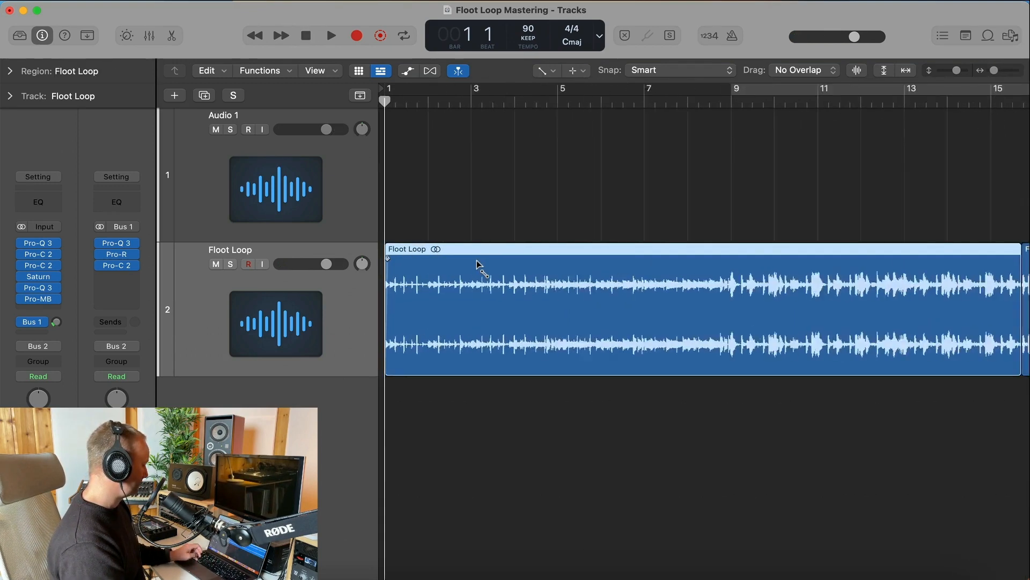
{"action": "scroll", "coordinate": [489, 263], "scroll_direction": "right", "scroll_amount": 1}
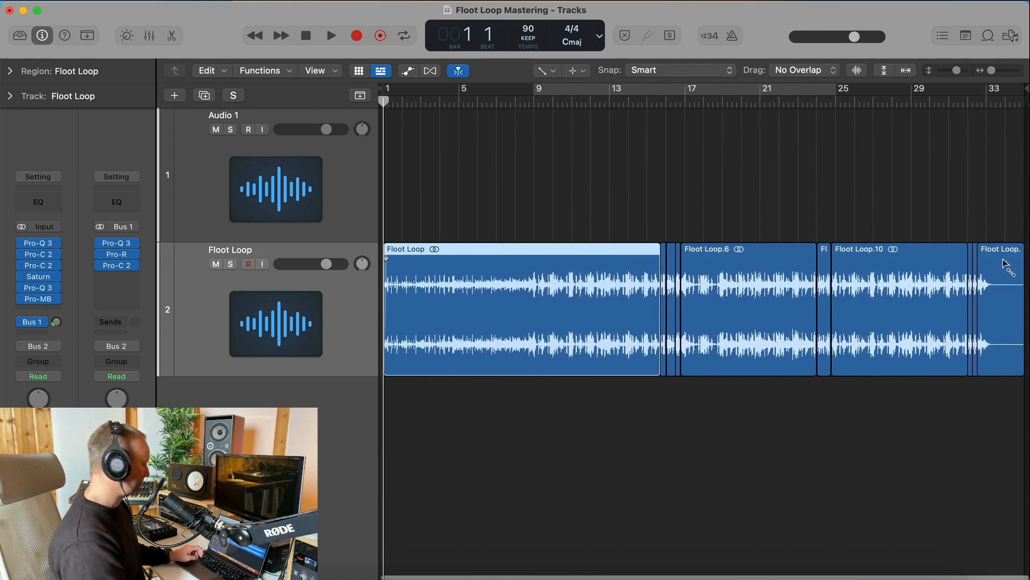
{"action": "left_click", "coordinate": [1019, 247]}
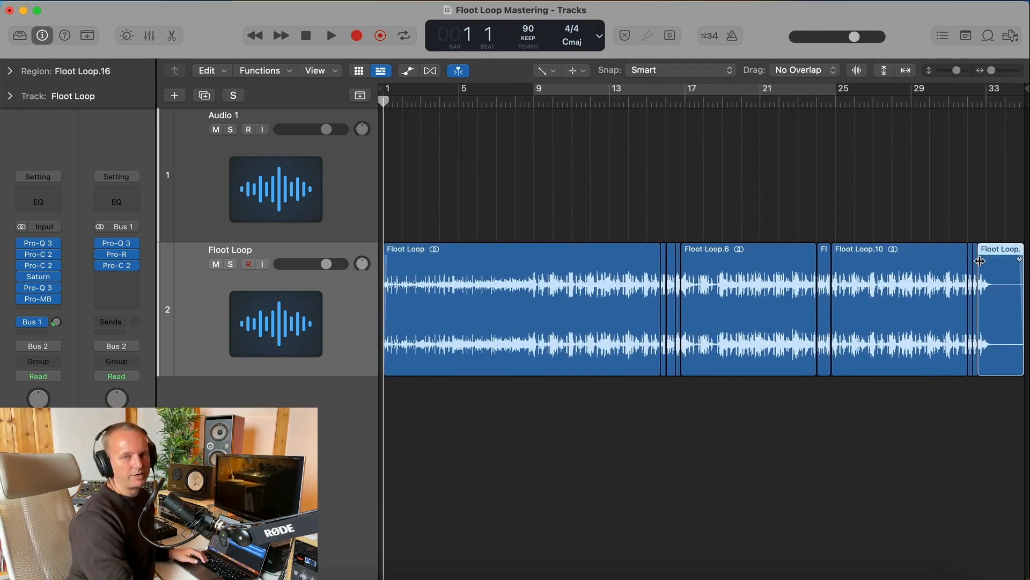